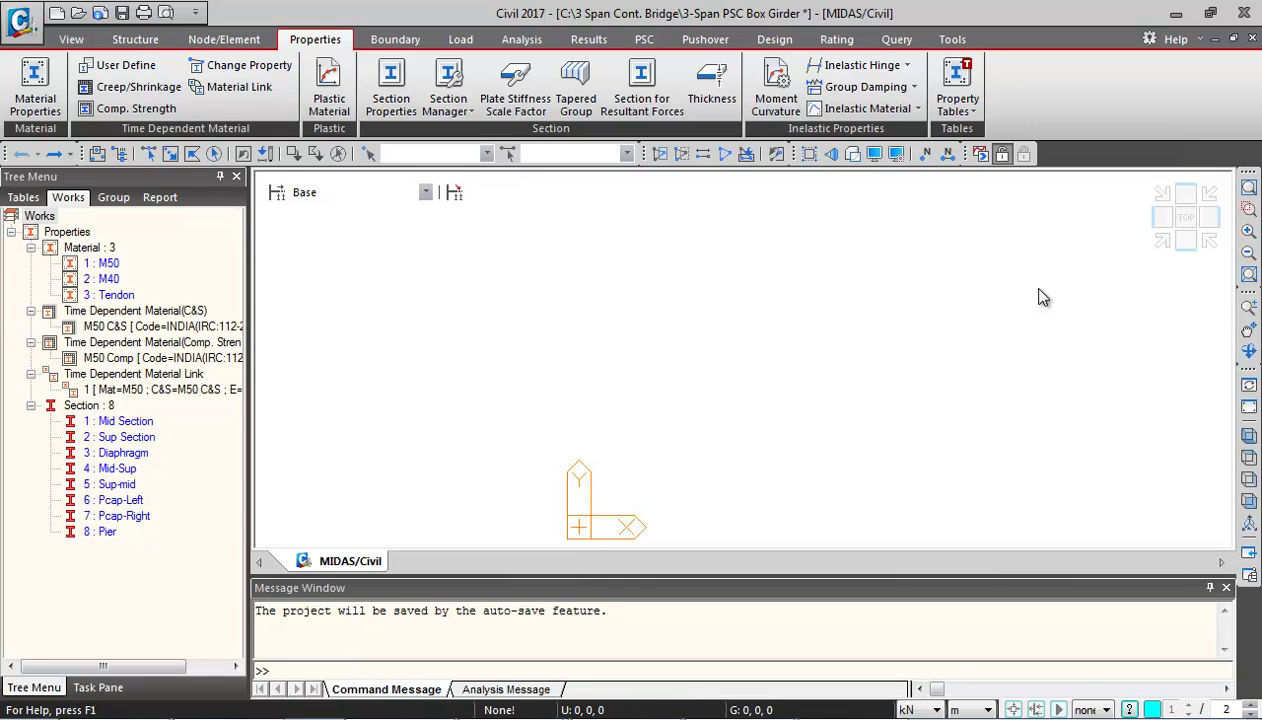
- Create node 1 at coordinates 0, 0, 0 and show the model in isometric view
click(249, 44)
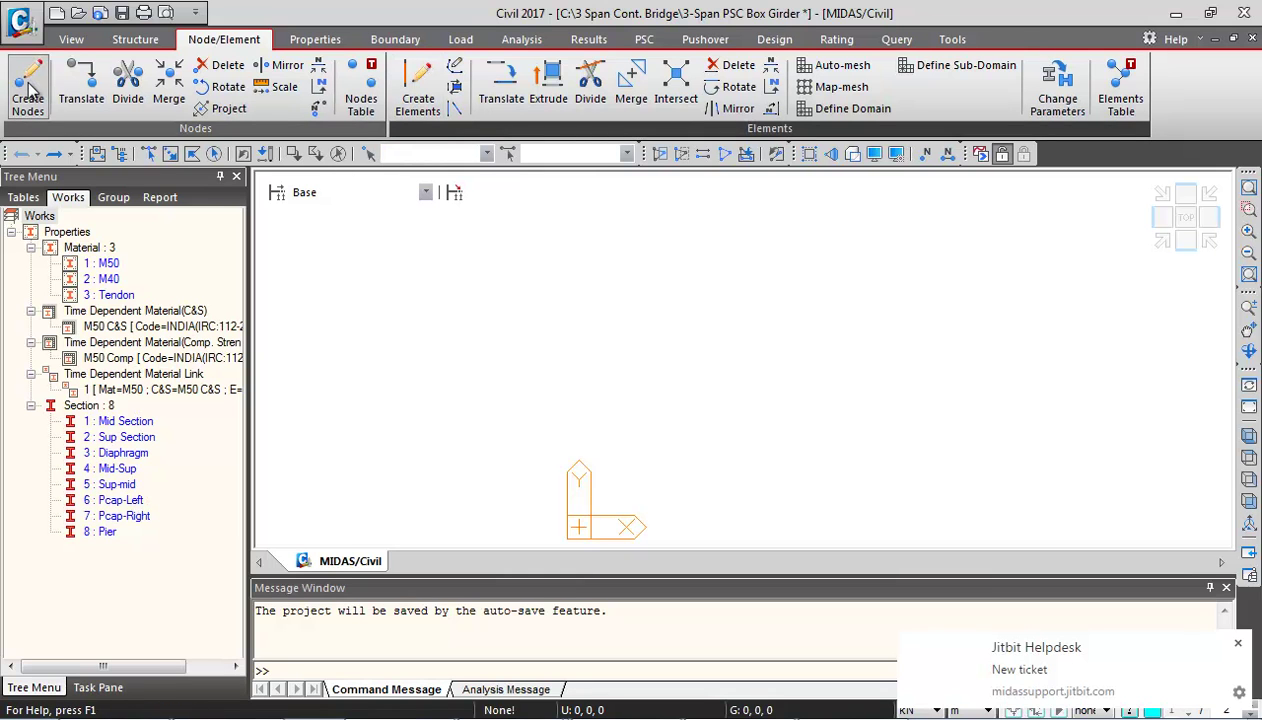
click(28, 90)
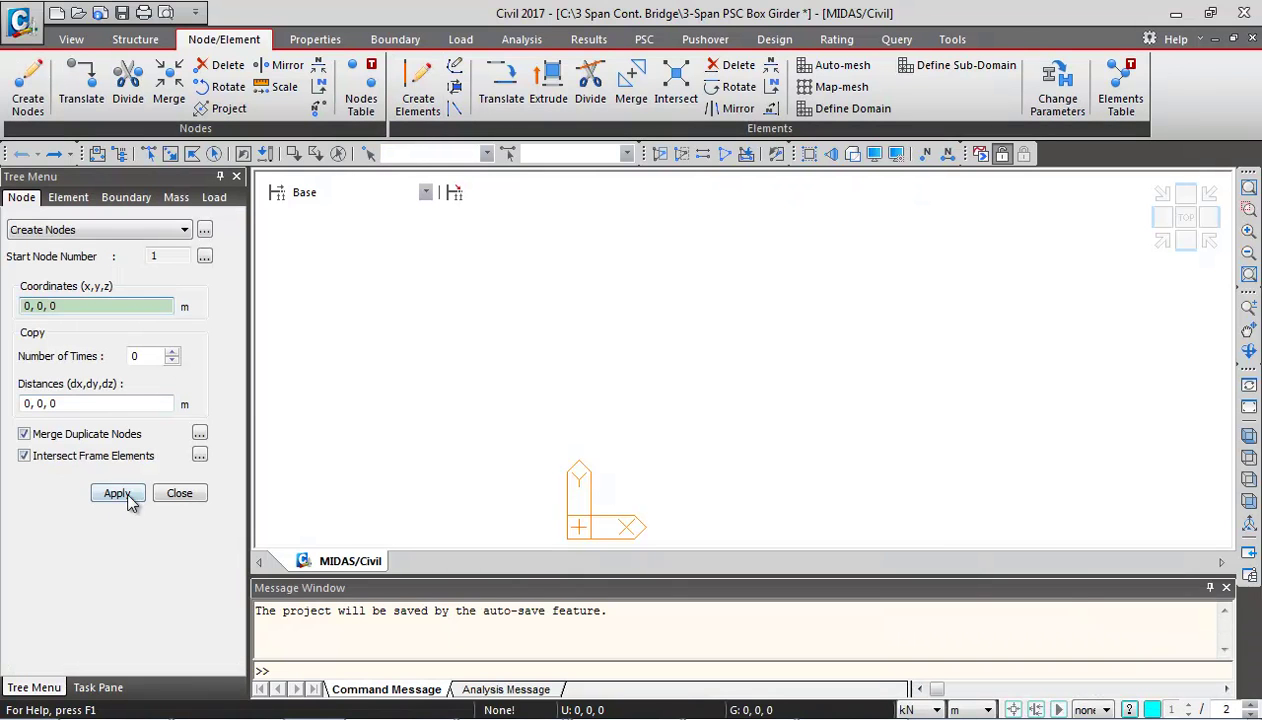
click(128, 499)
click(1166, 248)
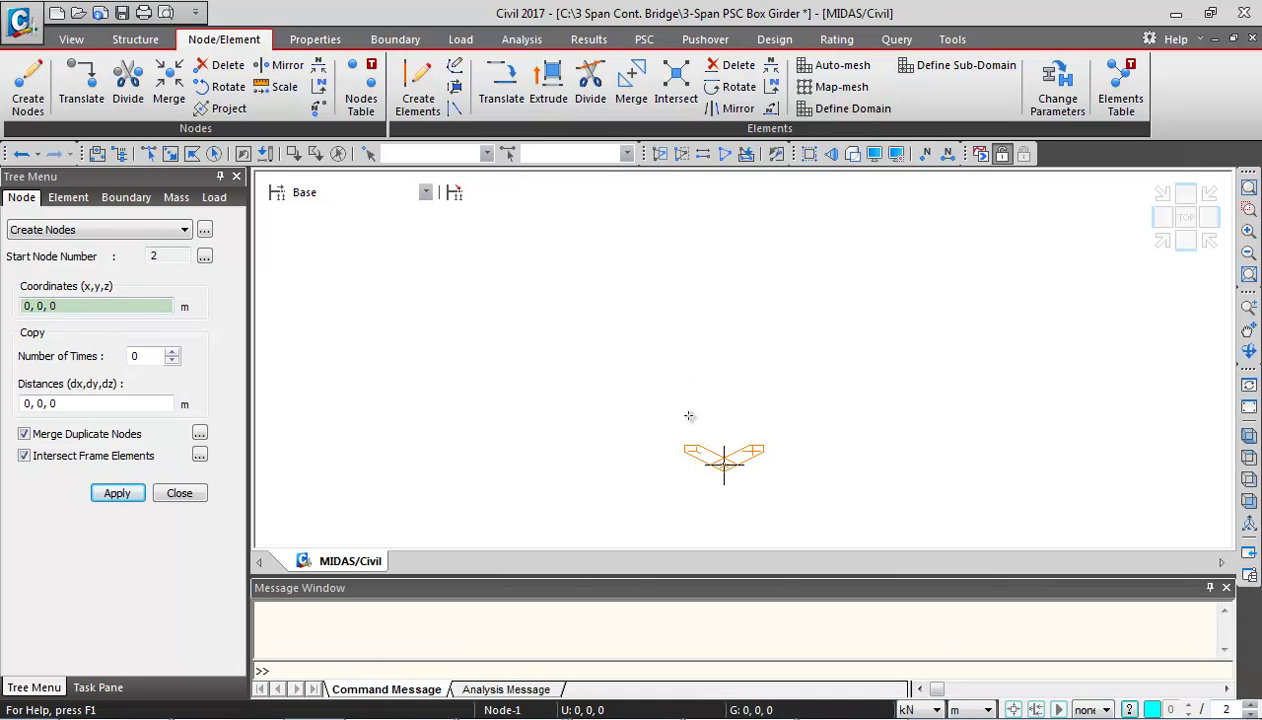
- Configure Extrude as Node -> Line Element, Beam, M50 Mid Section, unequal x distances, in top view
click(549, 93)
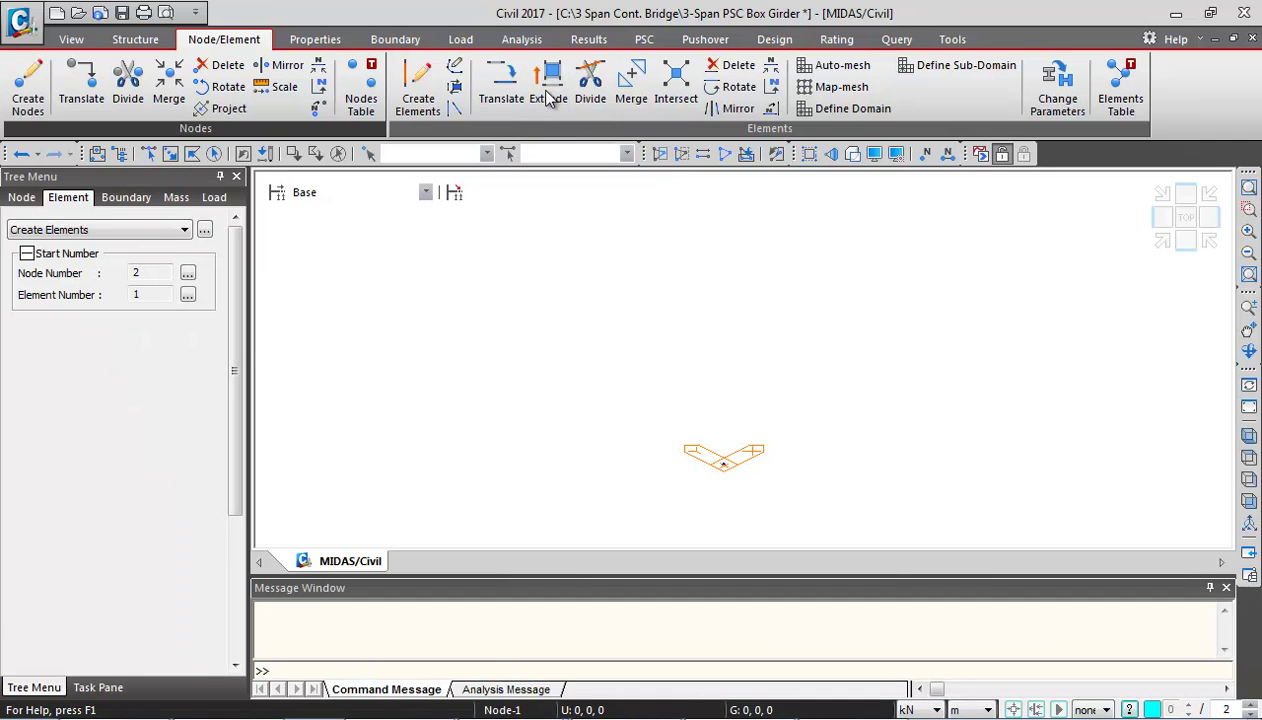
drag(233, 251, 229, 309)
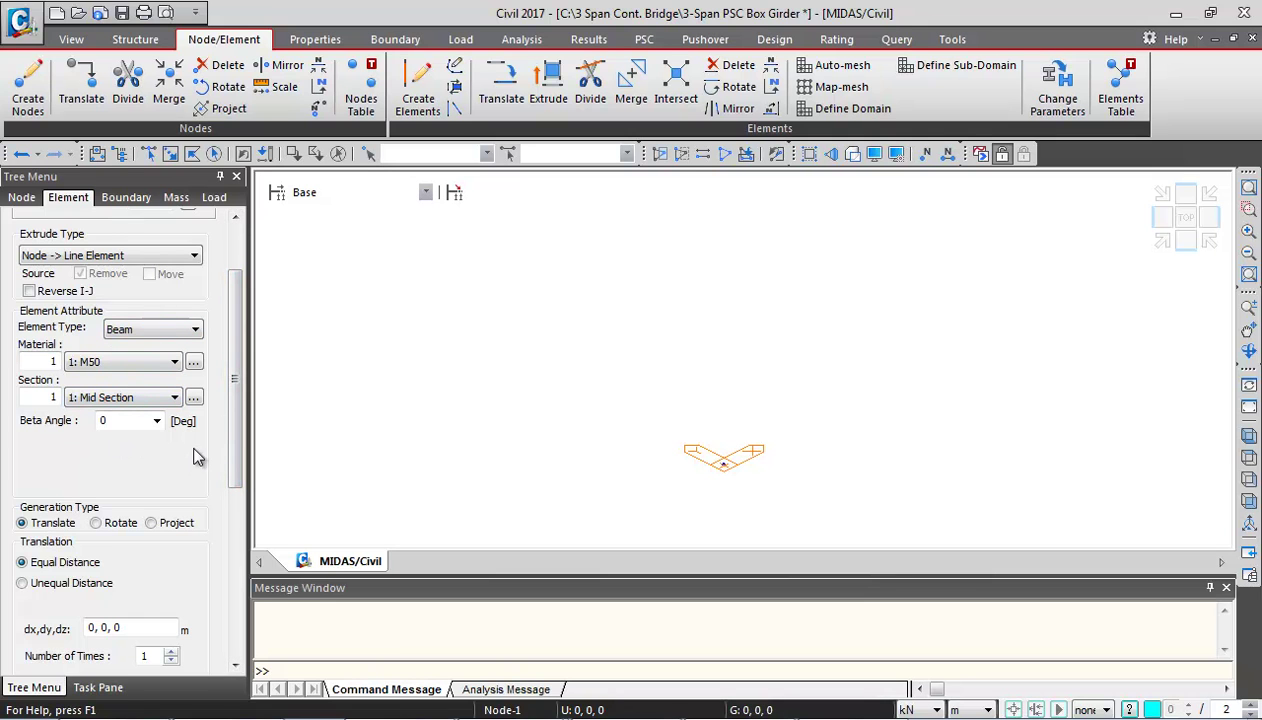
drag(234, 385, 228, 497)
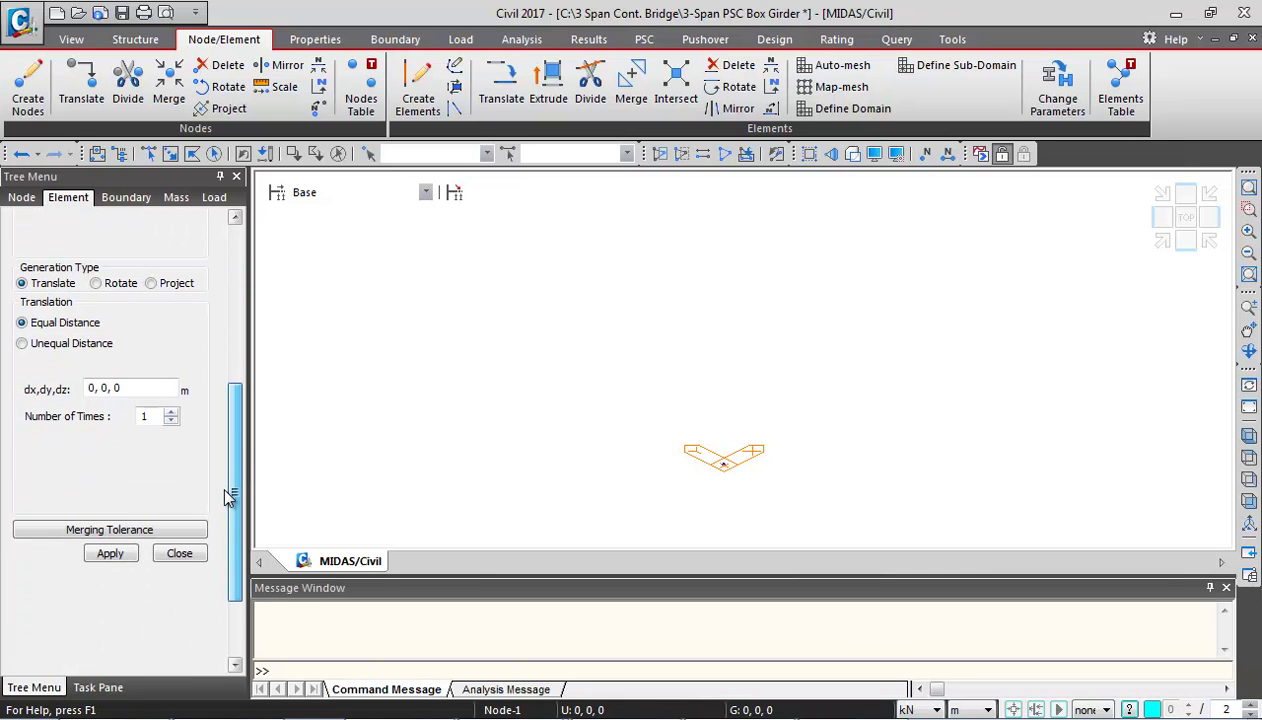
click(56, 344)
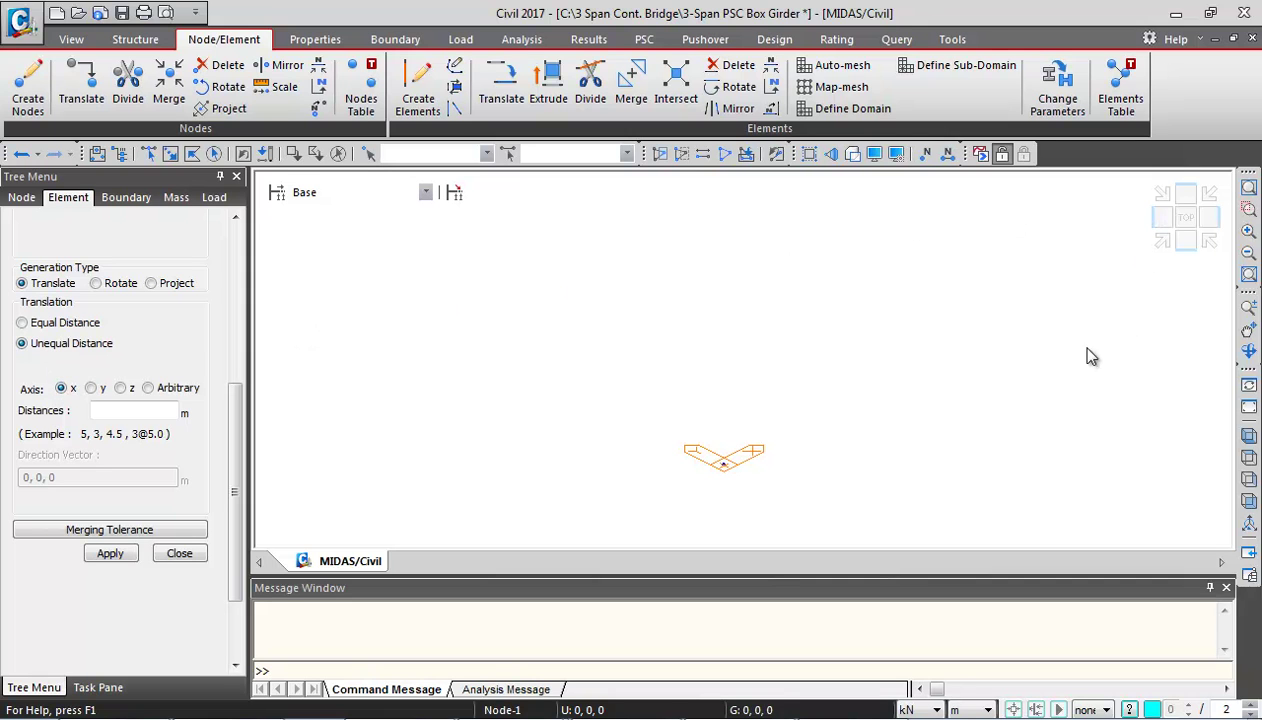
click(1168, 216)
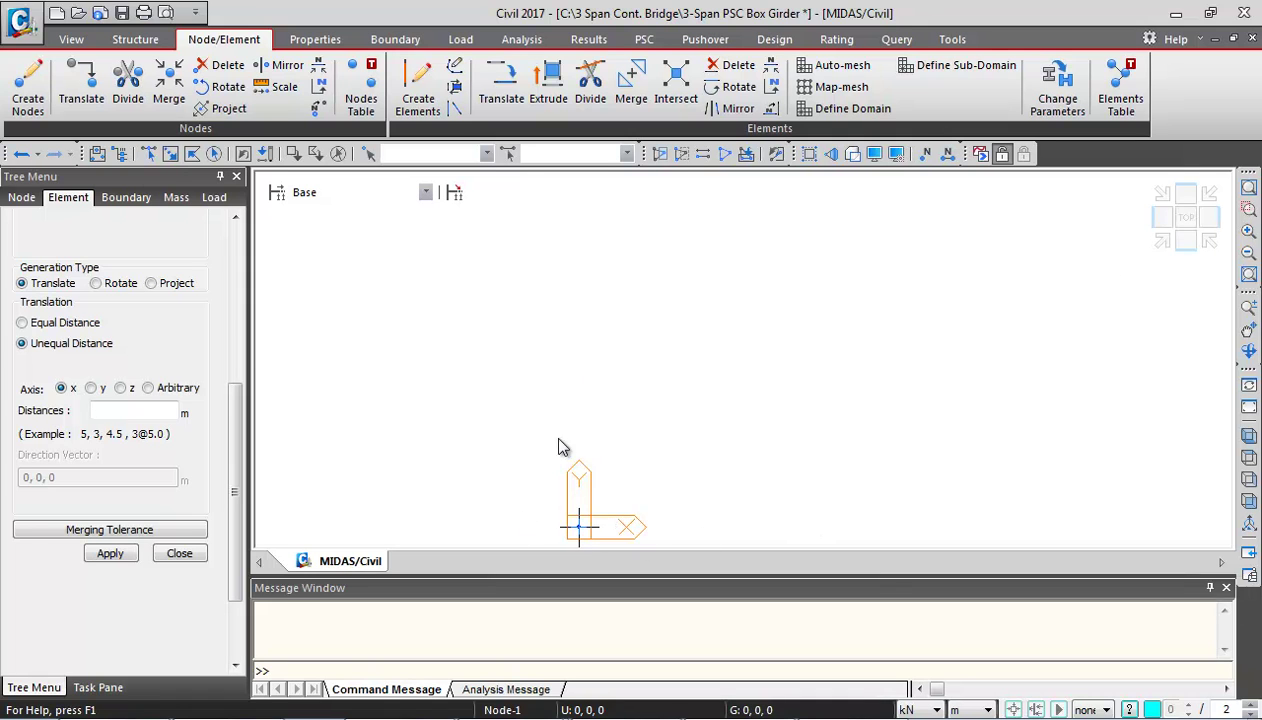
click(1170, 245)
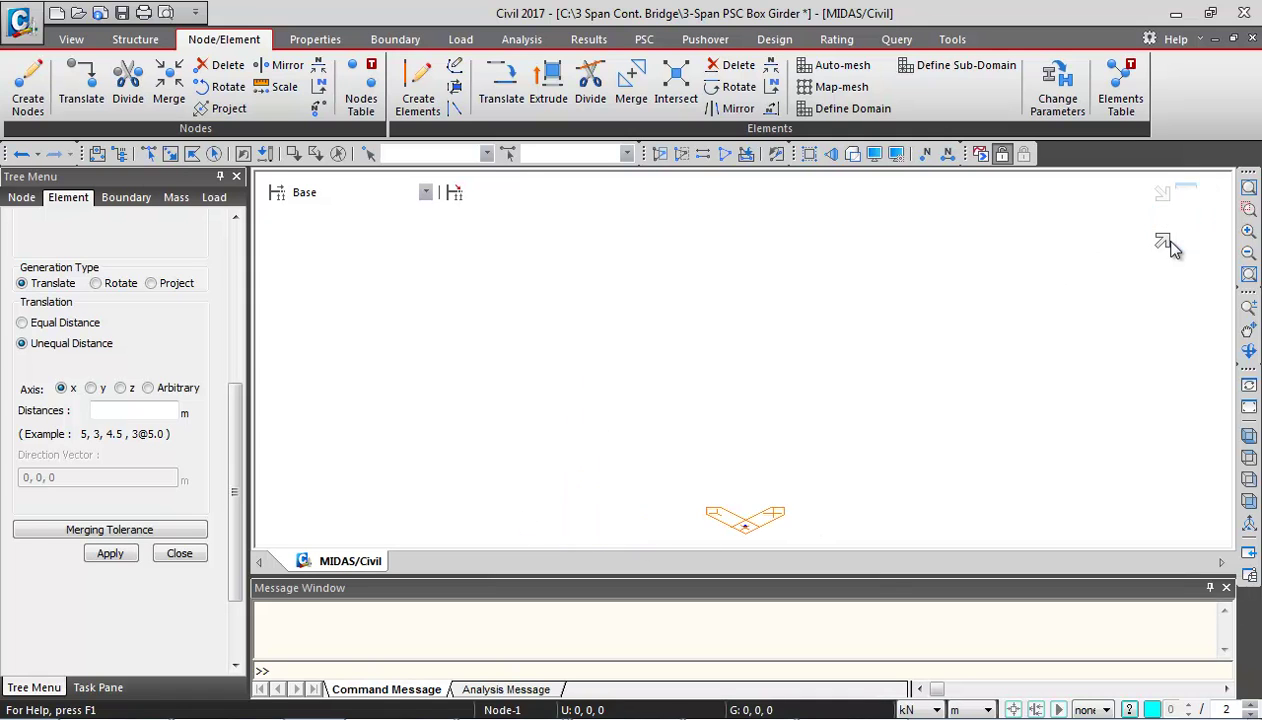
middle_drag(755, 518, 704, 375)
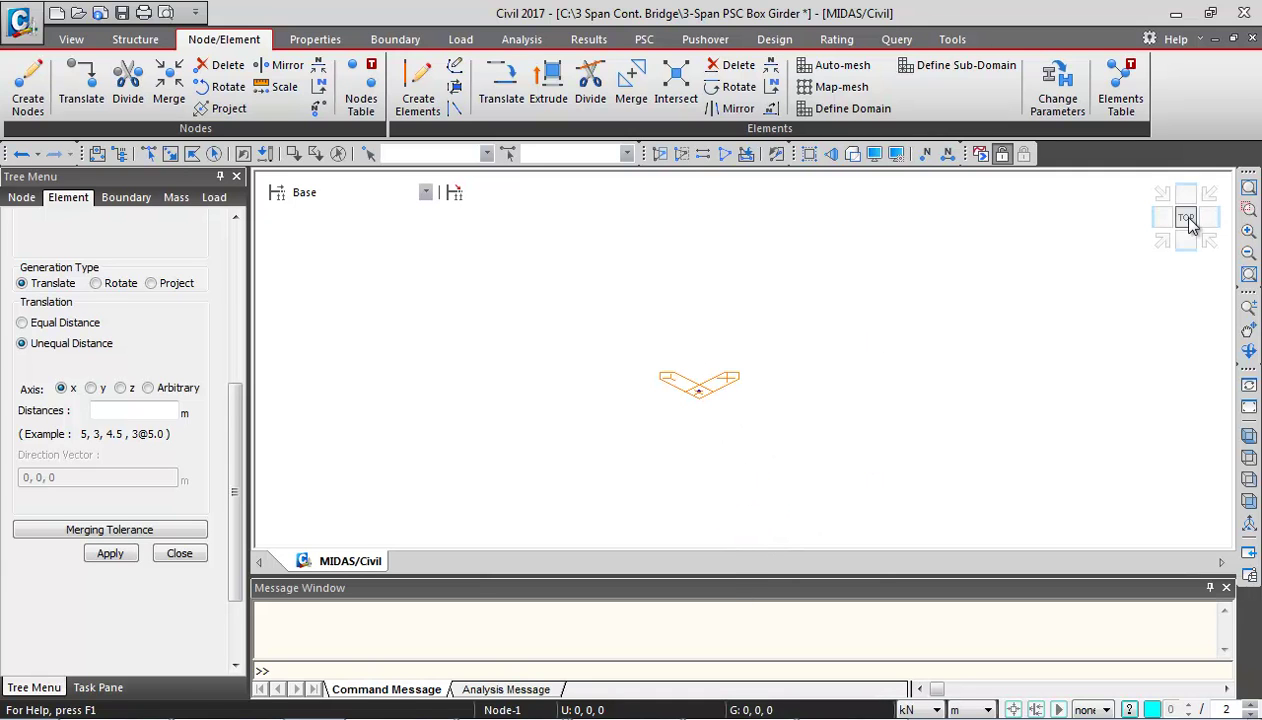
click(1187, 222)
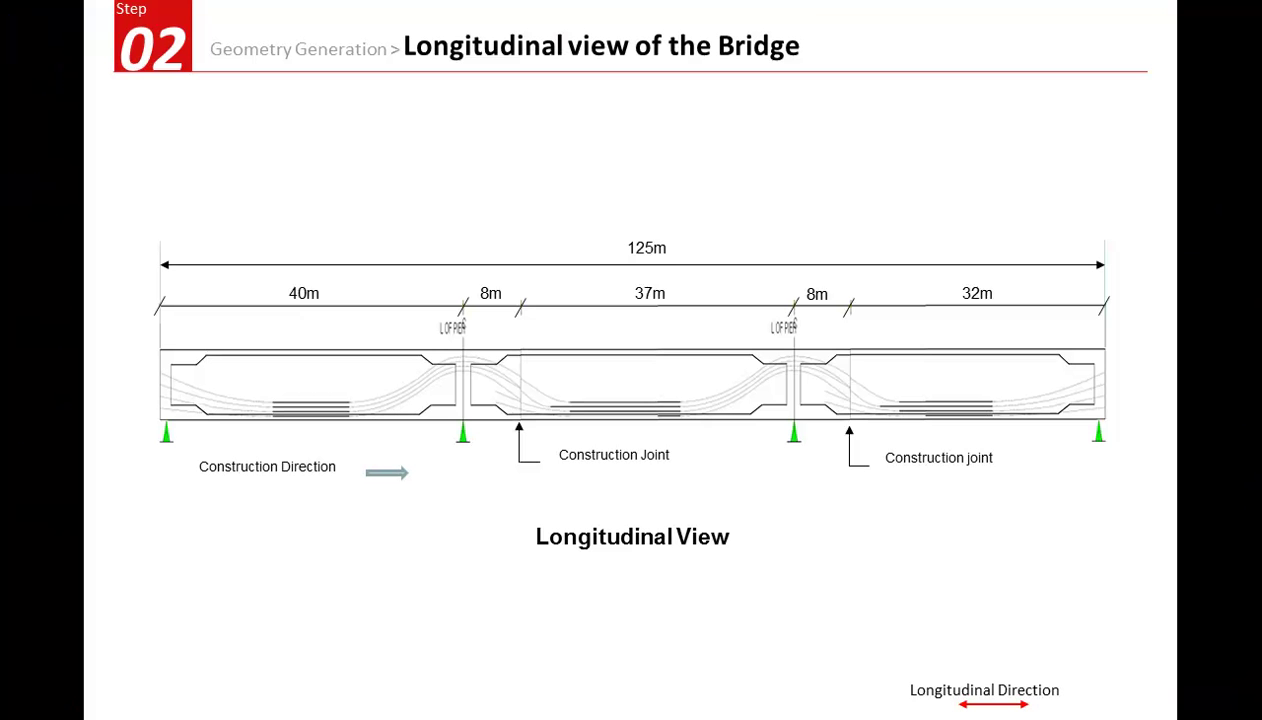
- Advance the slideshow to the Longitudinal Sectional Detail slide
click(858, 549)
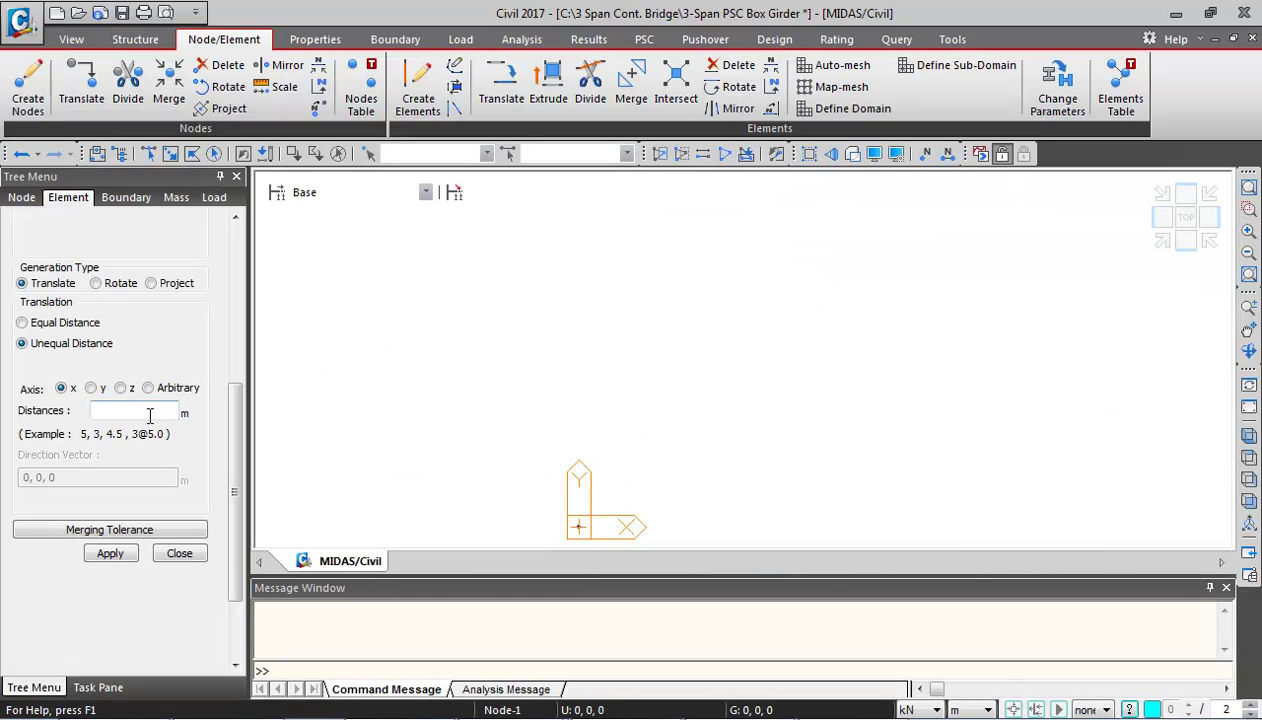
click(149, 412)
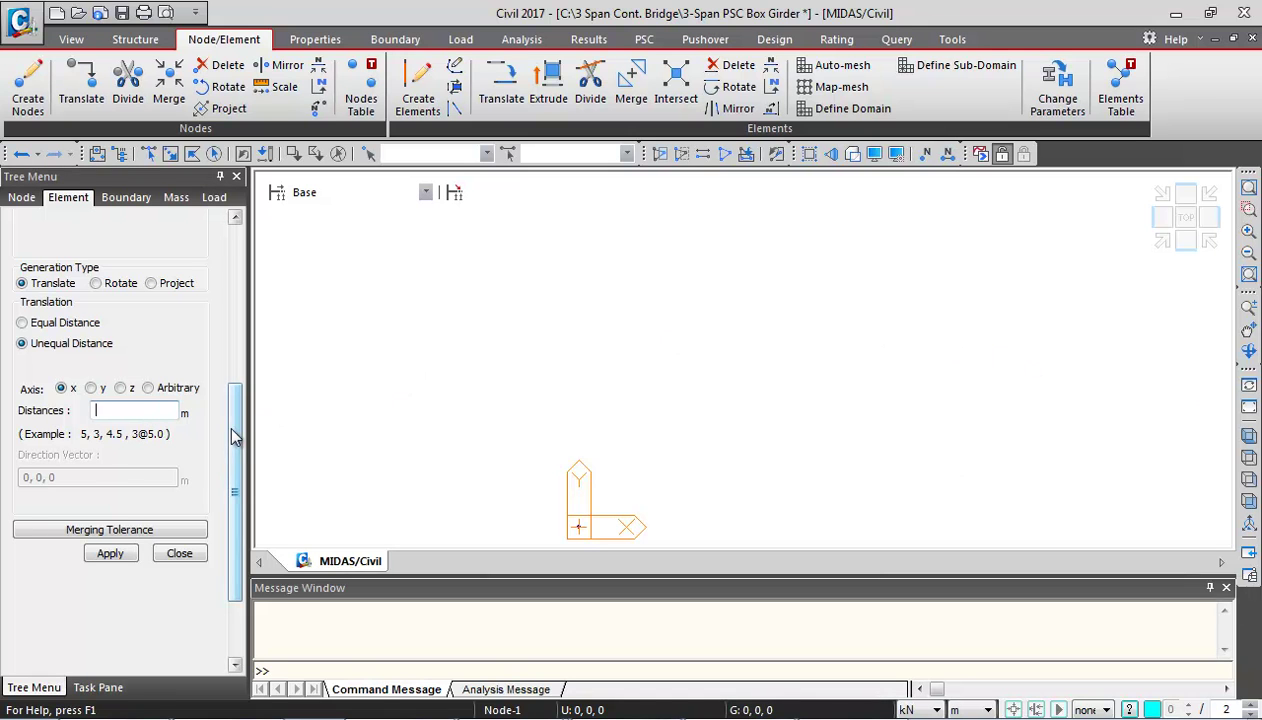
scroll(238, 428, down, 1)
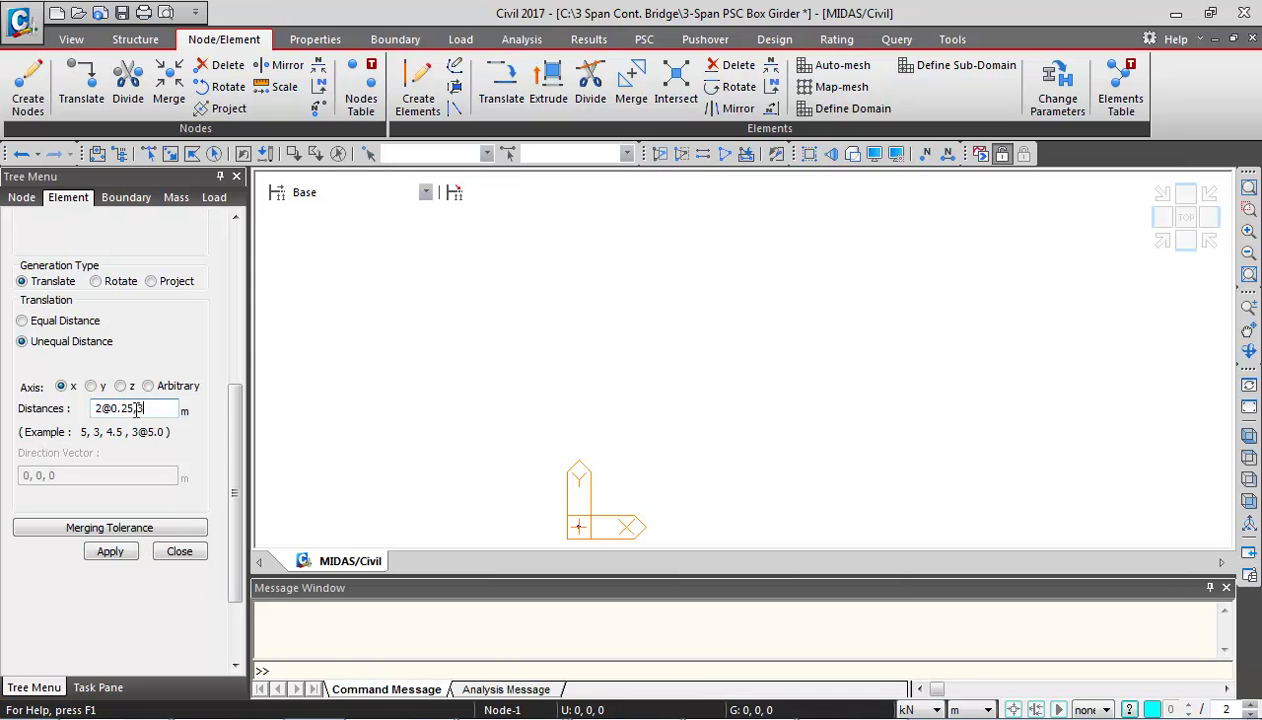
text(,2)
text(@0.)
text(5)
text(,)
text(44@1)
text(,)
text(2@0.5)
text(,39@)
text(1)
text(,2@0.)
text(25)
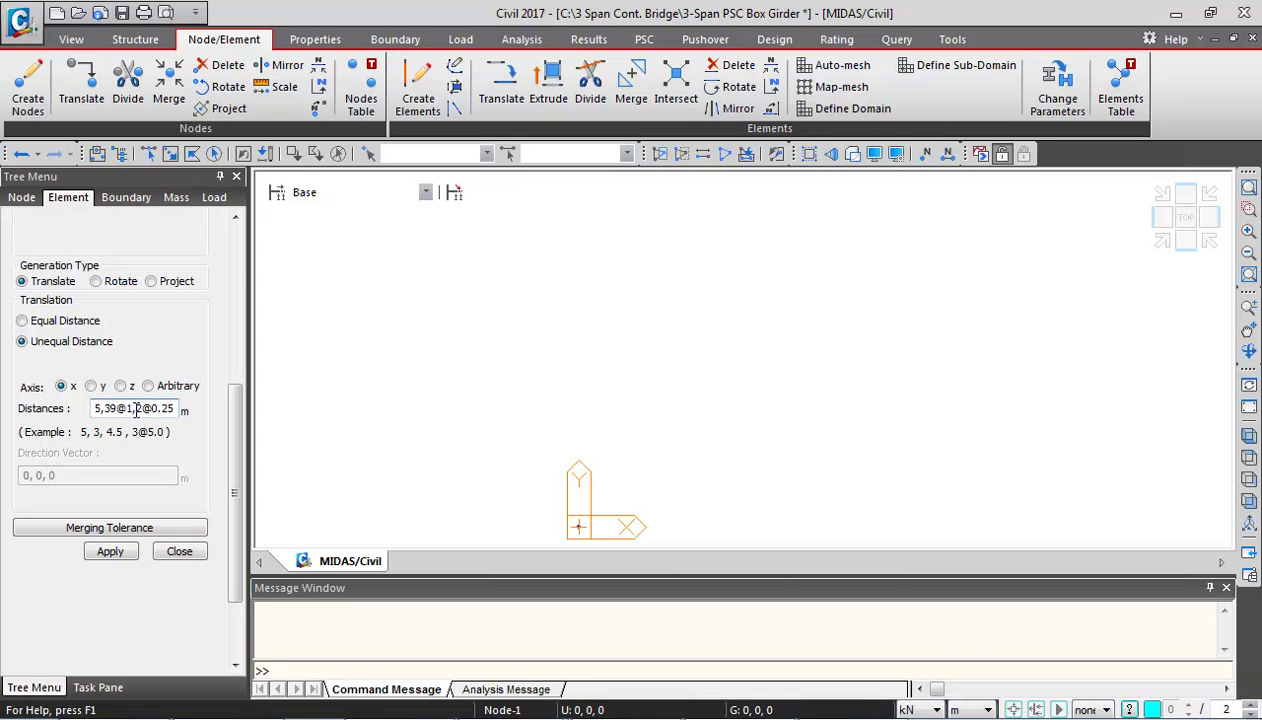
- Polygon-select the origin node and apply the extrusion into beam elements
click(170, 155)
click(192, 154)
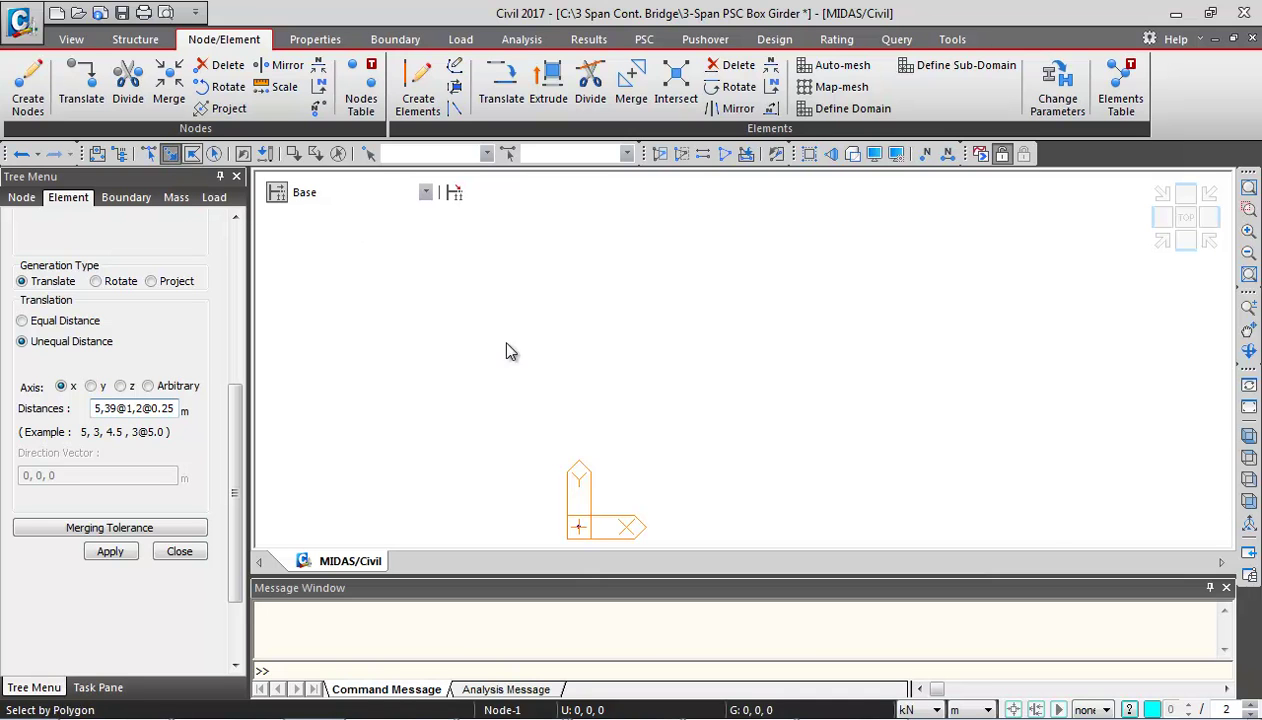
click(550, 500)
click(604, 500)
double_click(600, 548)
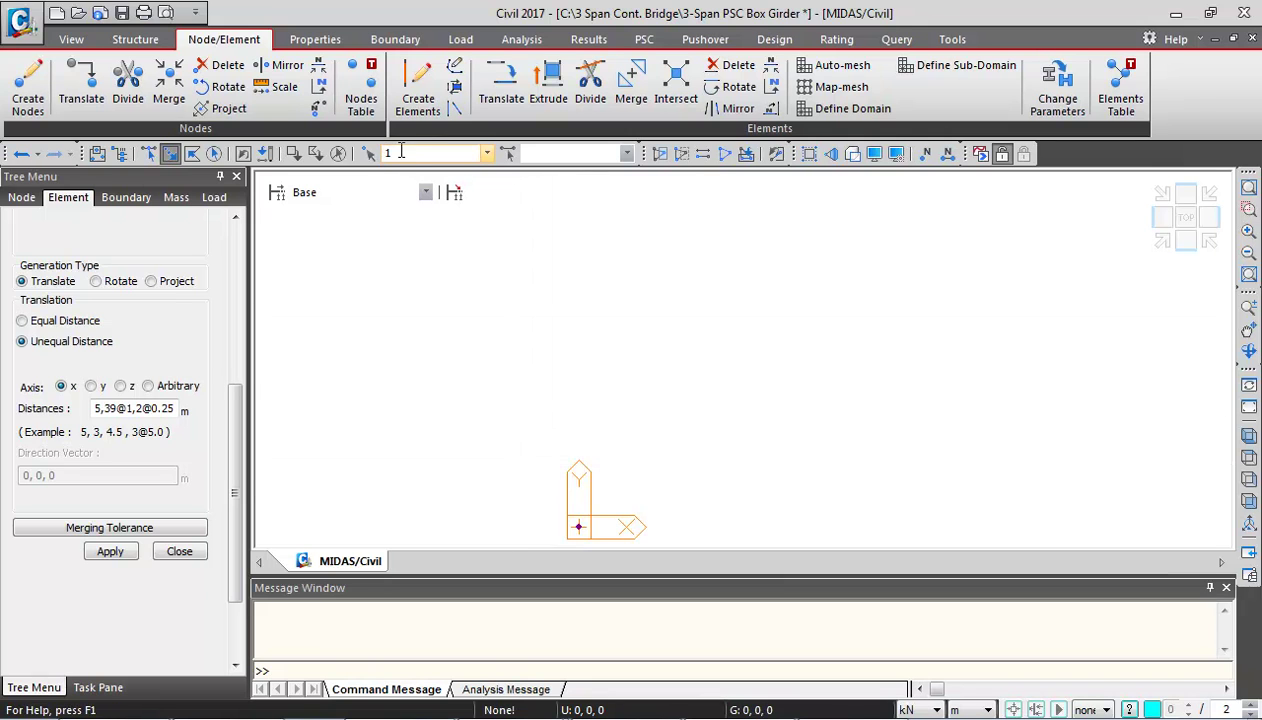
click(120, 559)
- Toggle between line and shaded girder display, then view along the girder's cross-section
middle_drag(907, 418, 762, 272)
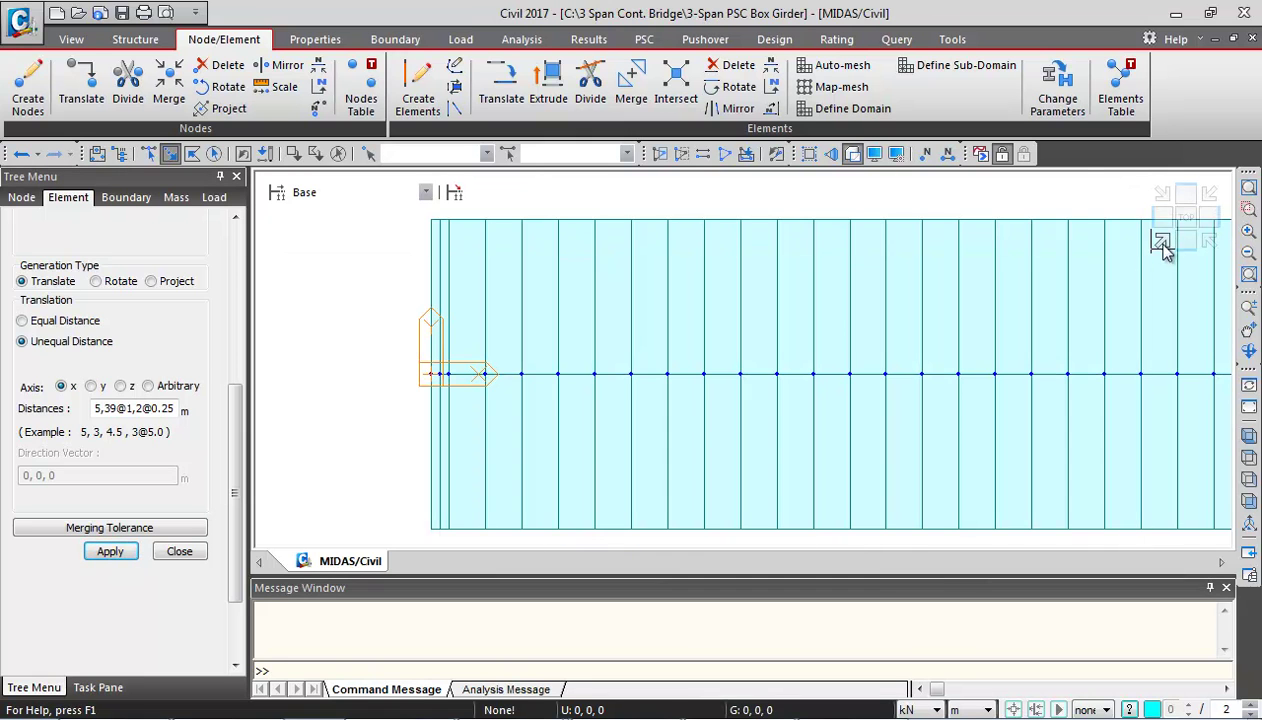
click(852, 155)
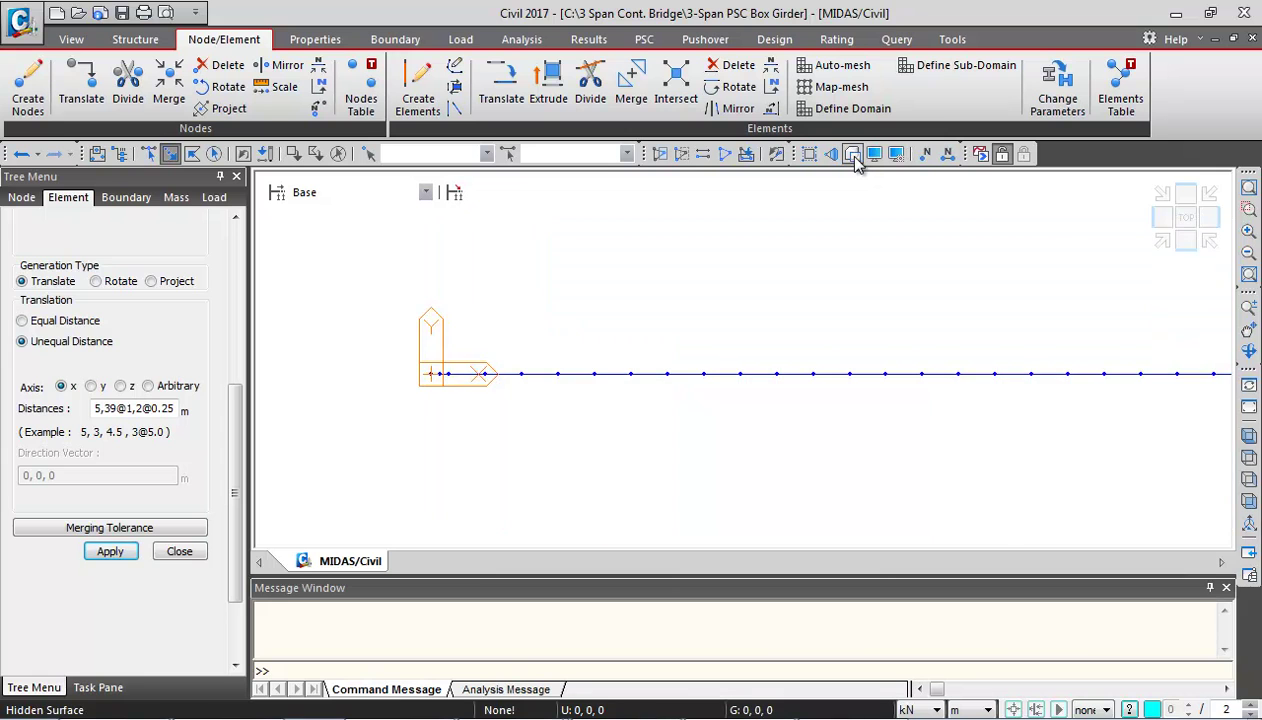
click(852, 155)
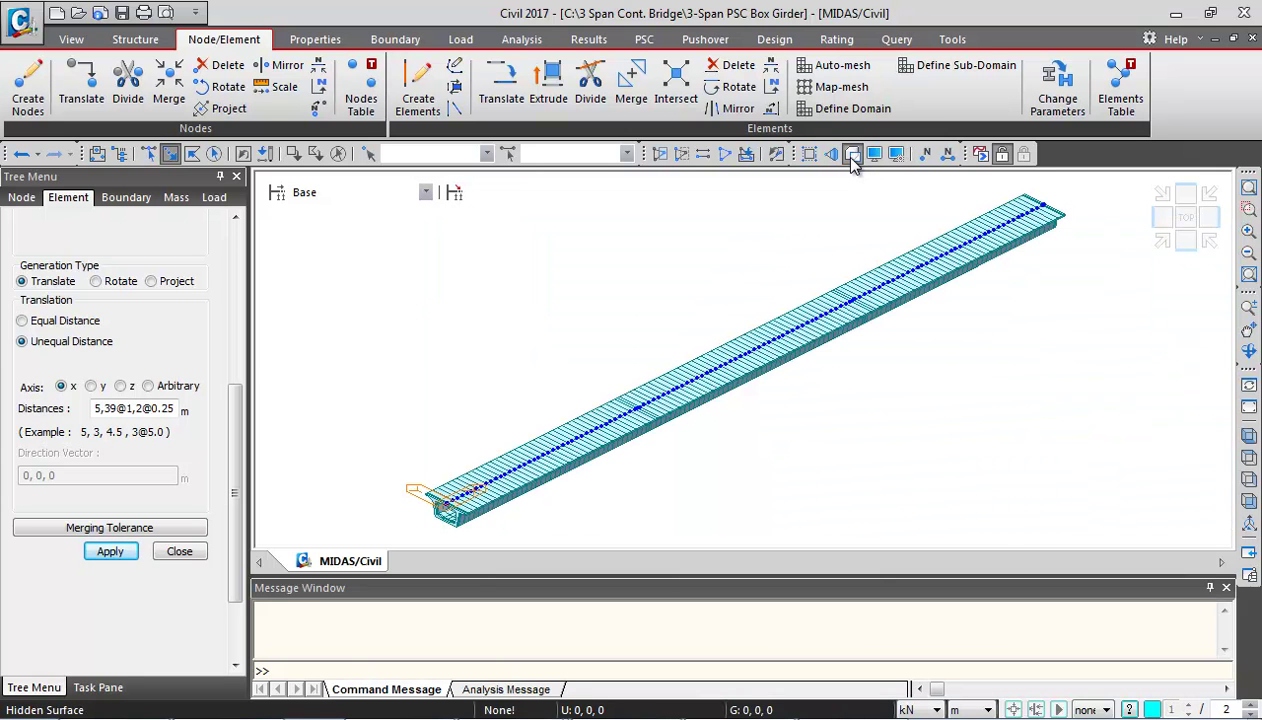
click(851, 157)
click(851, 157)
click(1162, 220)
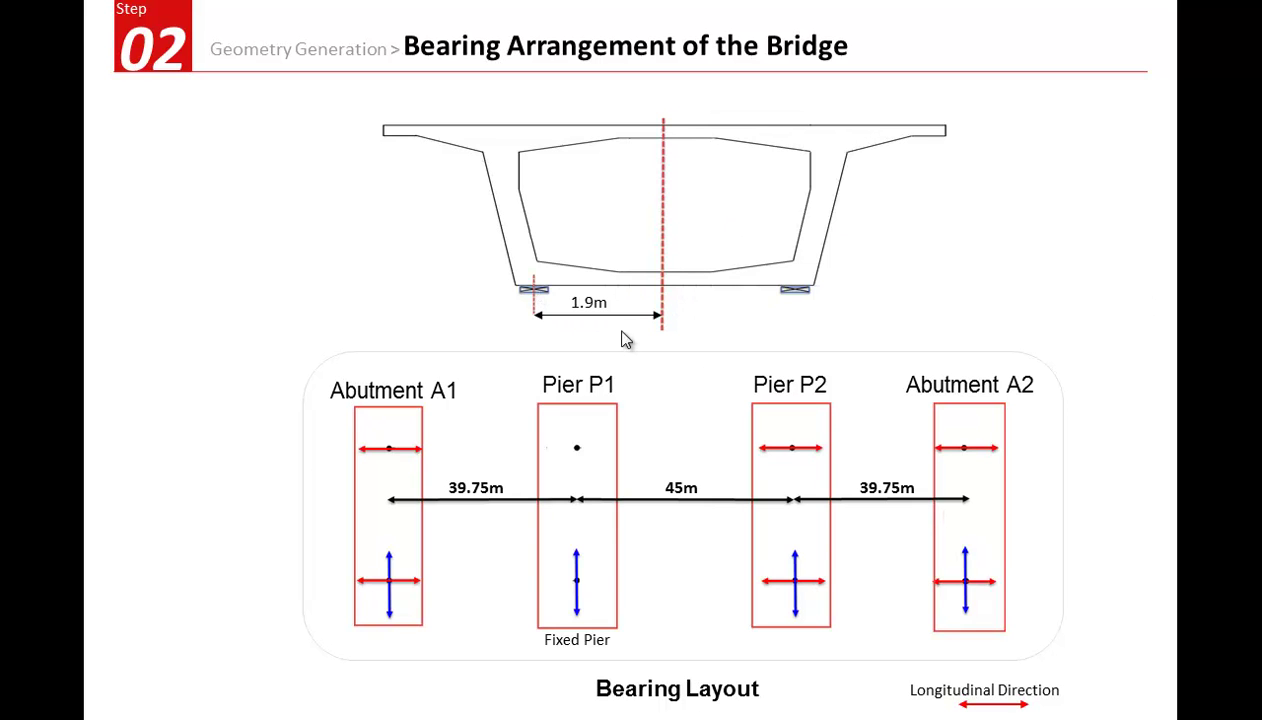
- Return from the slideshow to the MIDAS Civil model
key(alt+Tab)
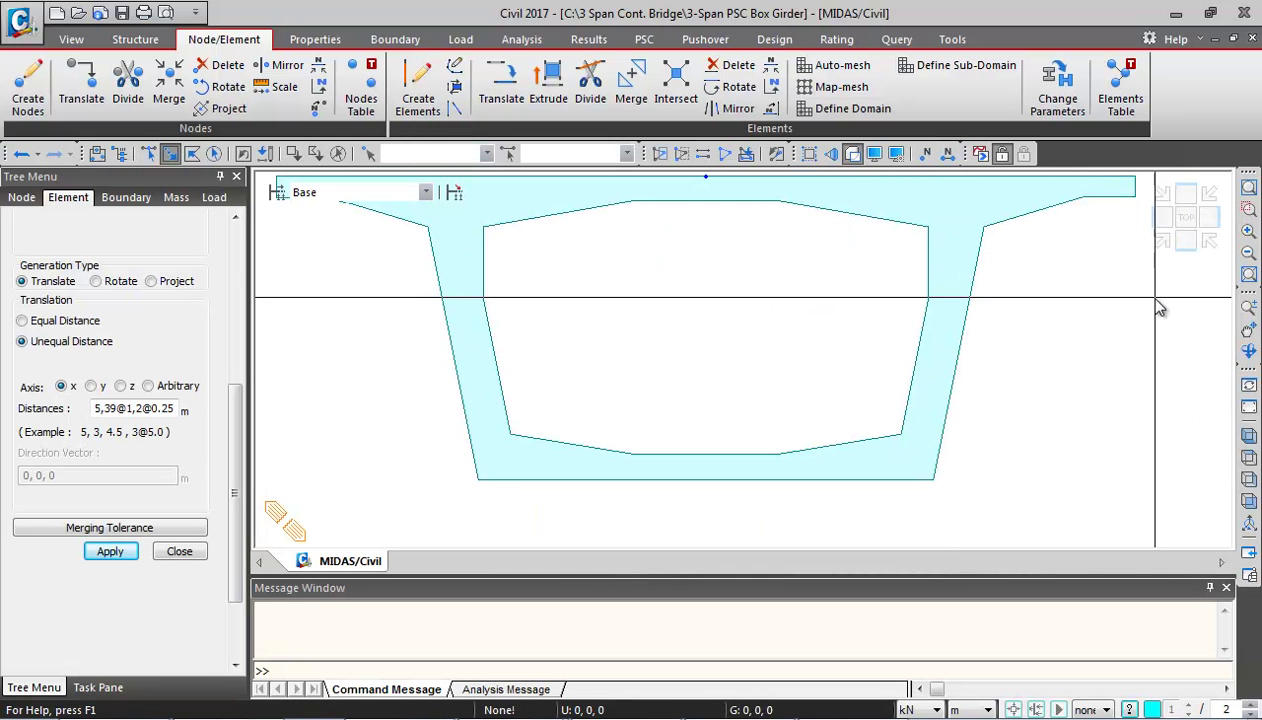
- Show the girder as side-view lines, zoom into the left end and window-select support node 2
click(1185, 245)
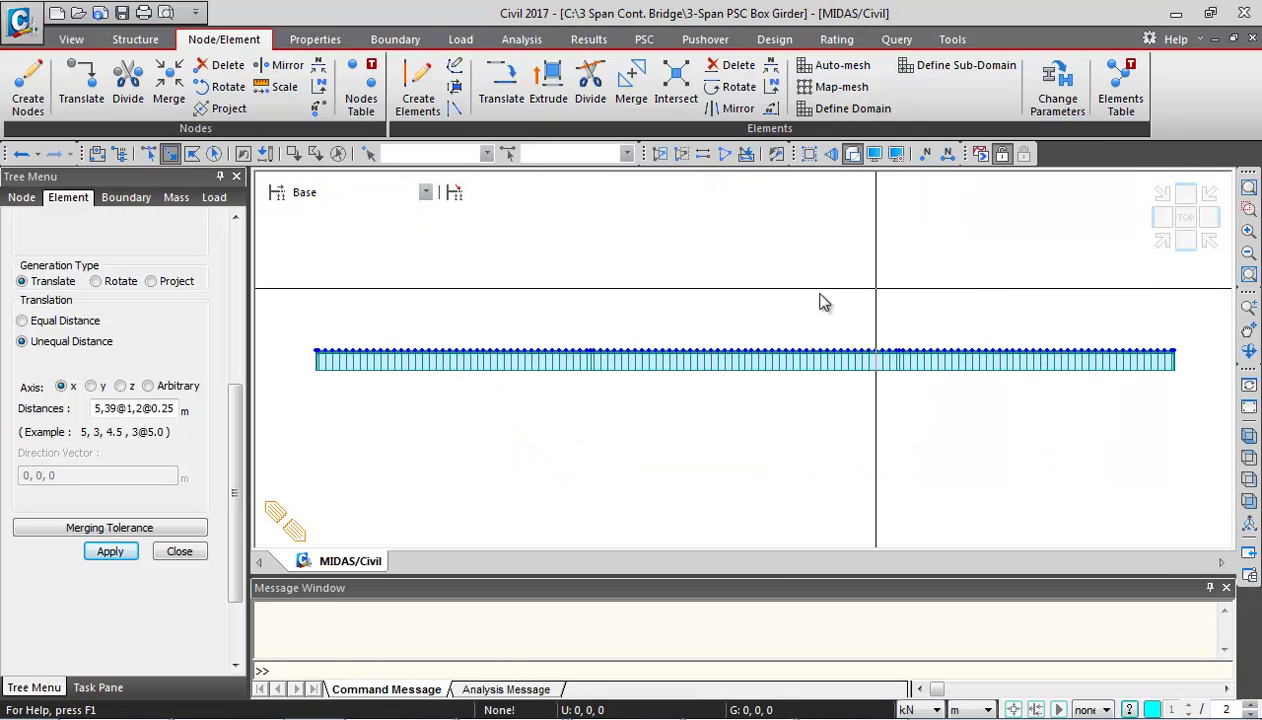
click(847, 158)
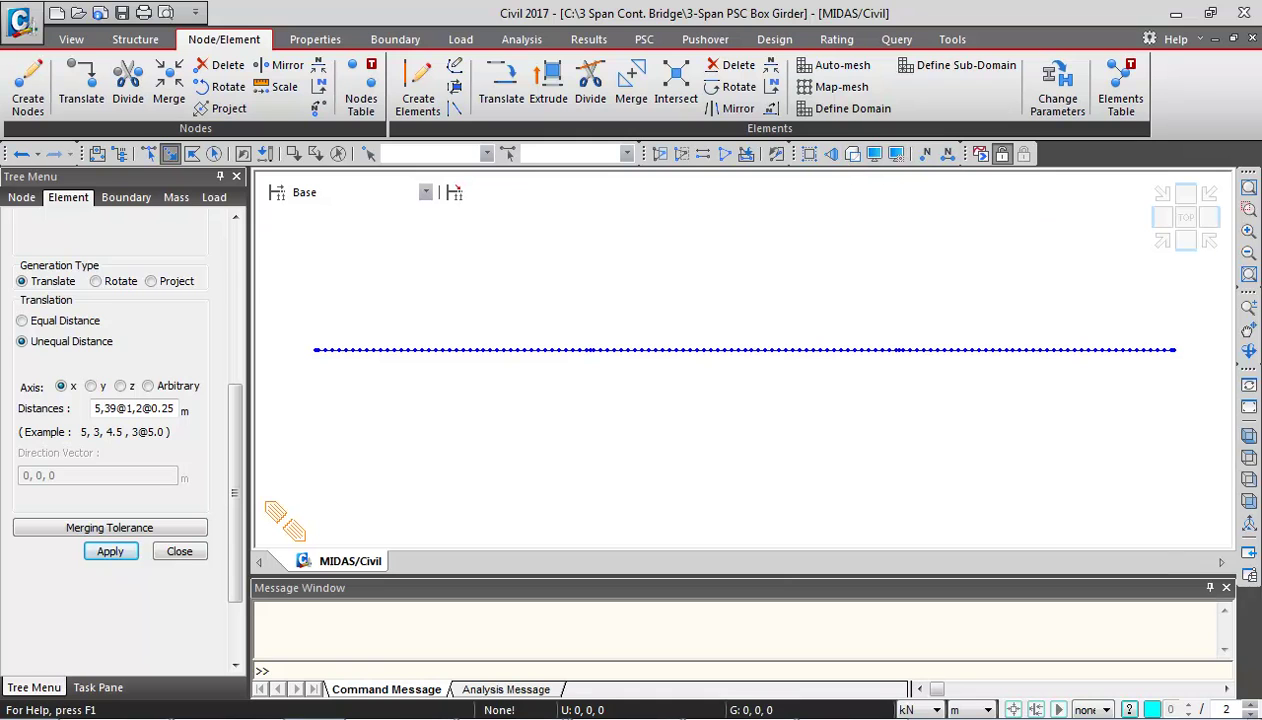
click(1248, 209)
drag(293, 317, 345, 384)
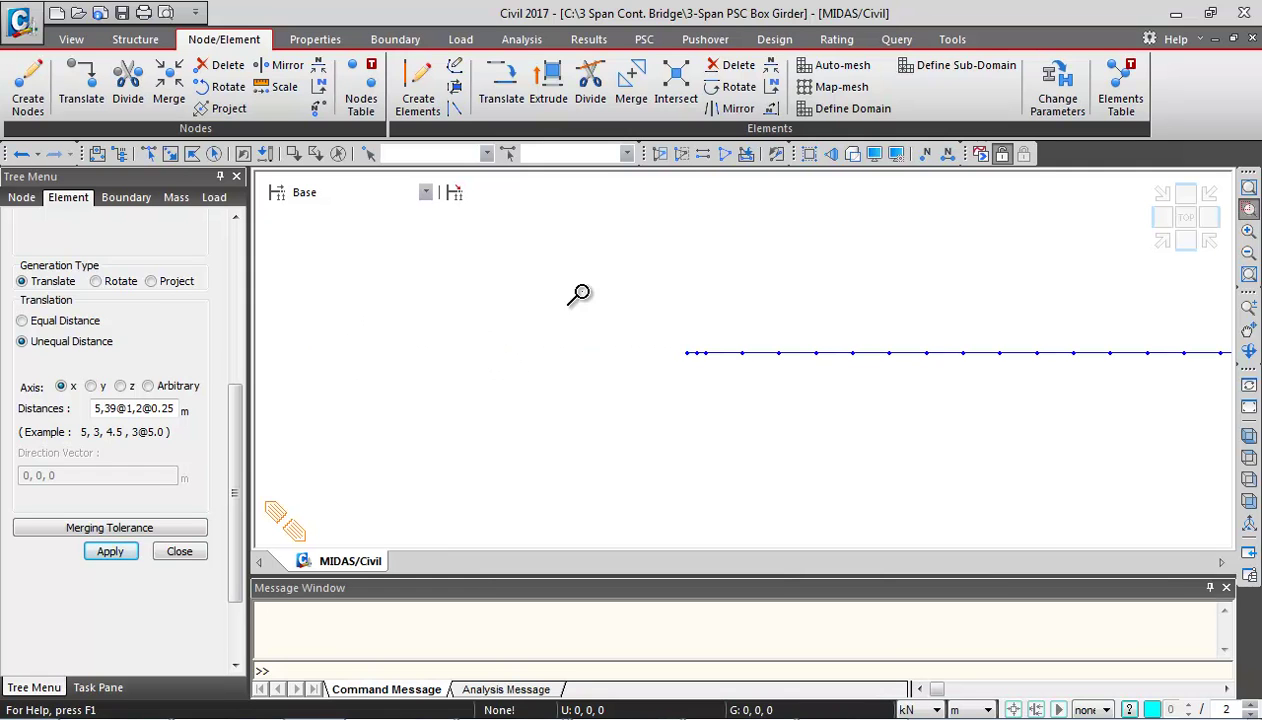
drag(621, 278, 777, 404)
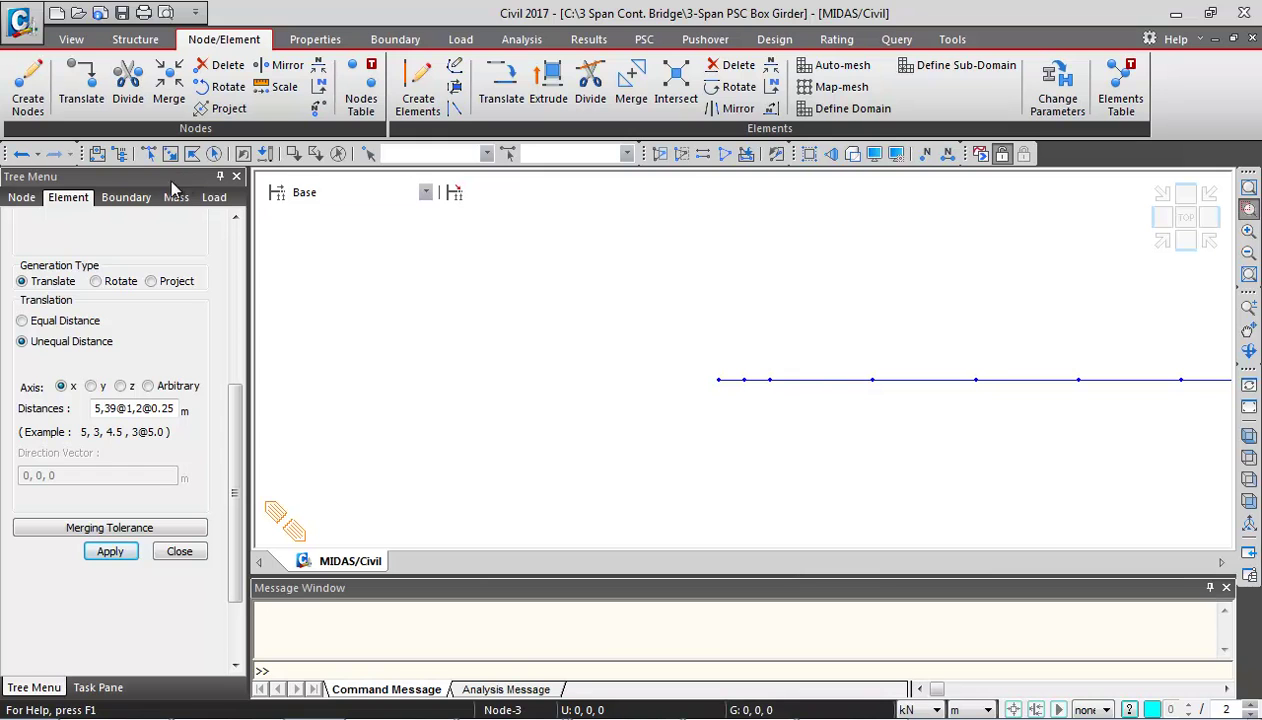
click(170, 153)
drag(730, 350, 756, 431)
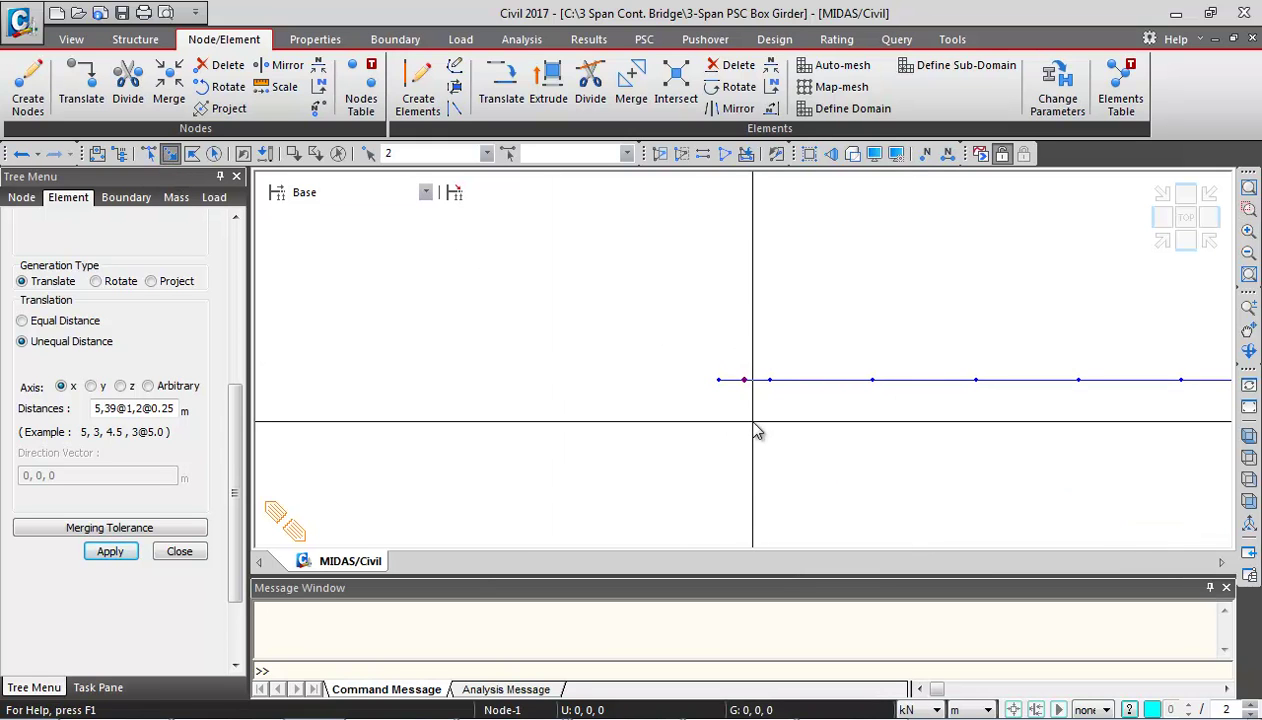
- Zoom into the deck line and window-select support node 43
middle_drag(1169, 408, 859, 374)
click(1183, 247)
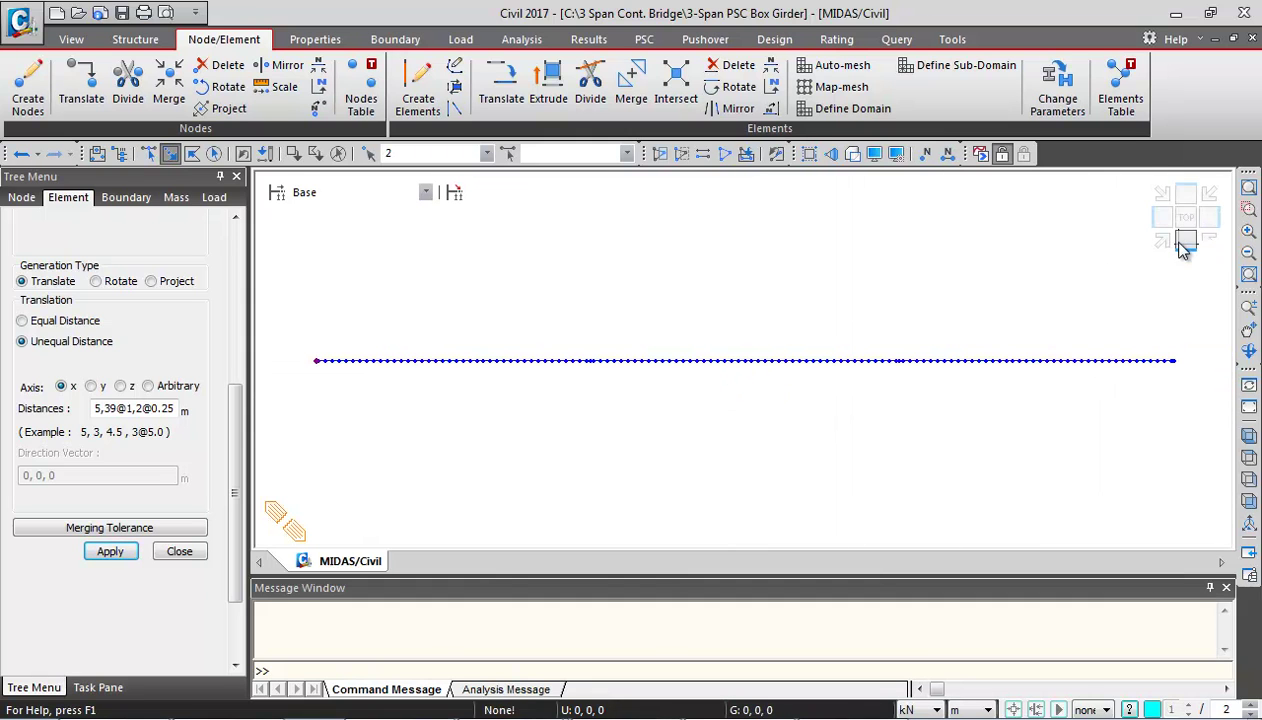
click(1249, 208)
drag(576, 346, 606, 386)
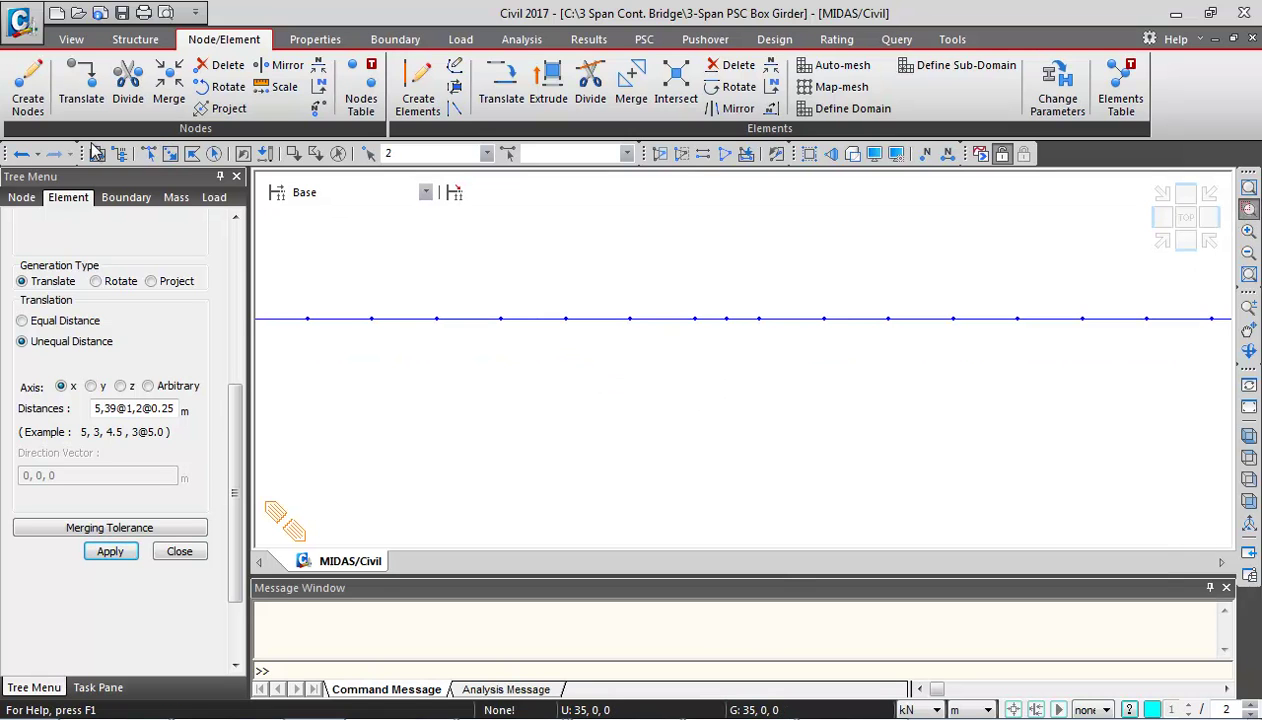
click(171, 155)
drag(720, 299, 737, 337)
- Select the second pier support node 89, deselecting the wrongly picked element 88
click(1189, 247)
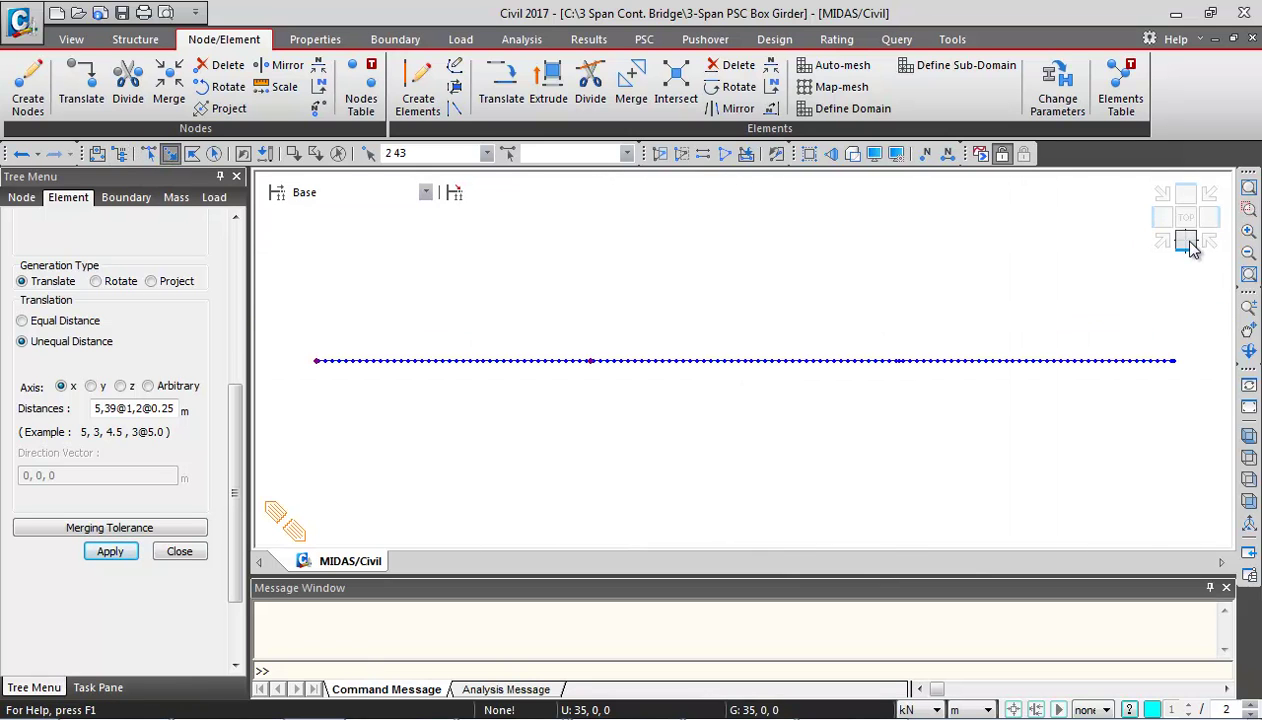
click(1249, 213)
drag(862, 336, 918, 384)
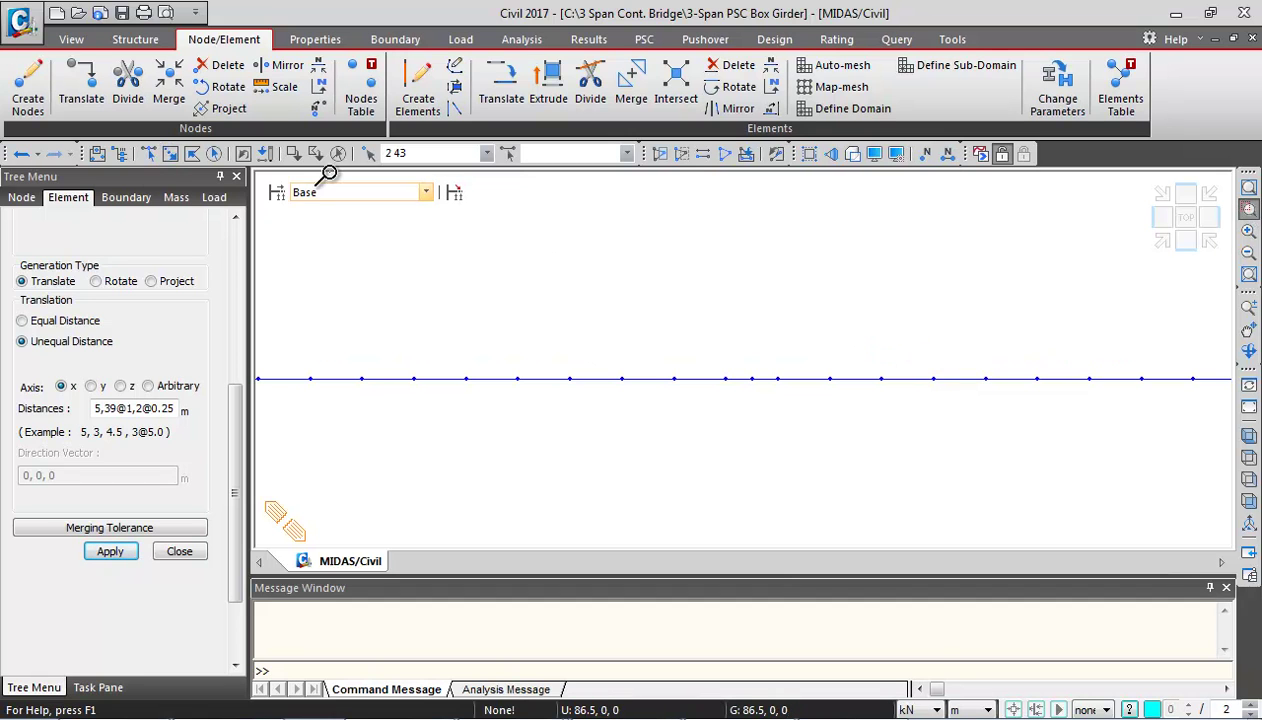
click(148, 153)
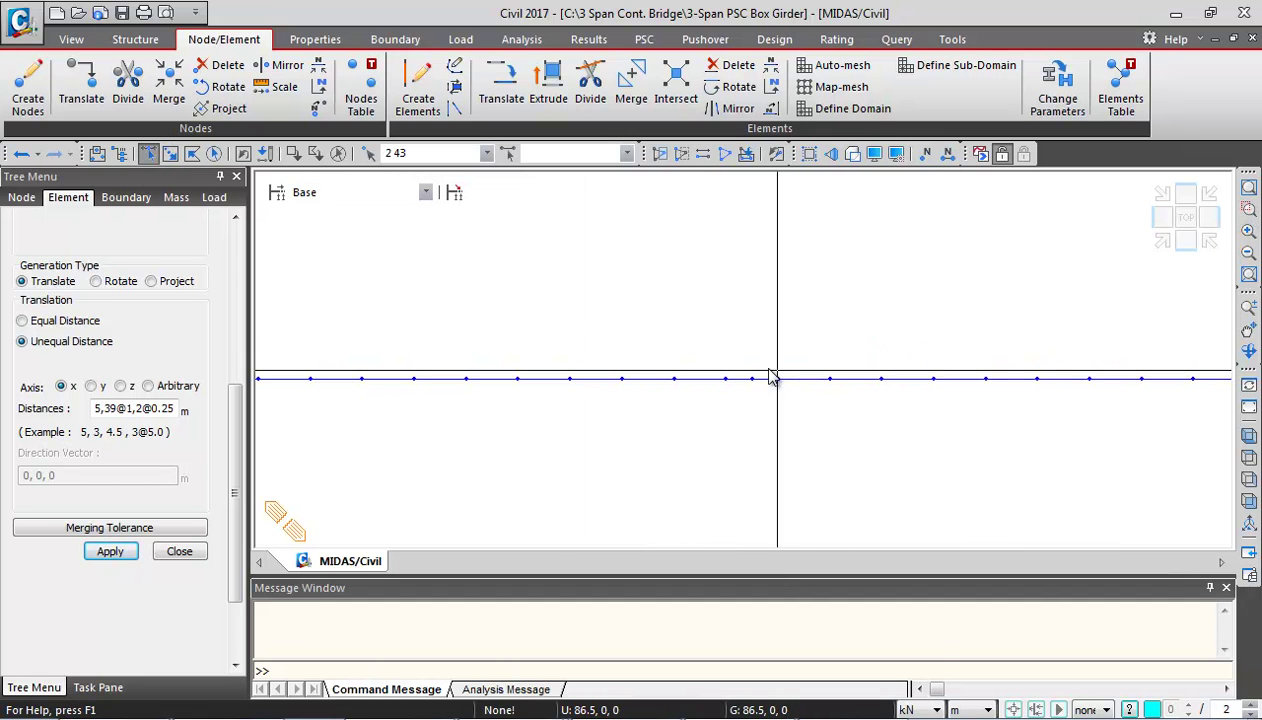
drag(744, 362, 758, 423)
drag(735, 360, 769, 426)
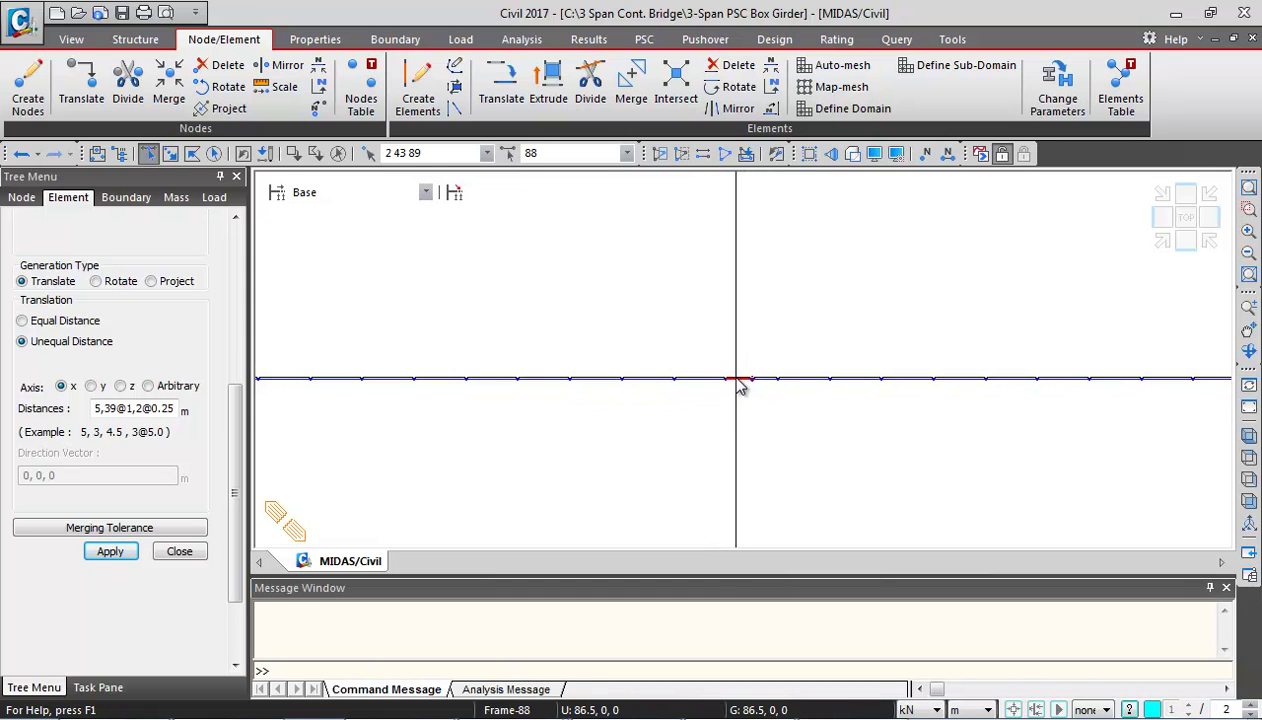
click(739, 381)
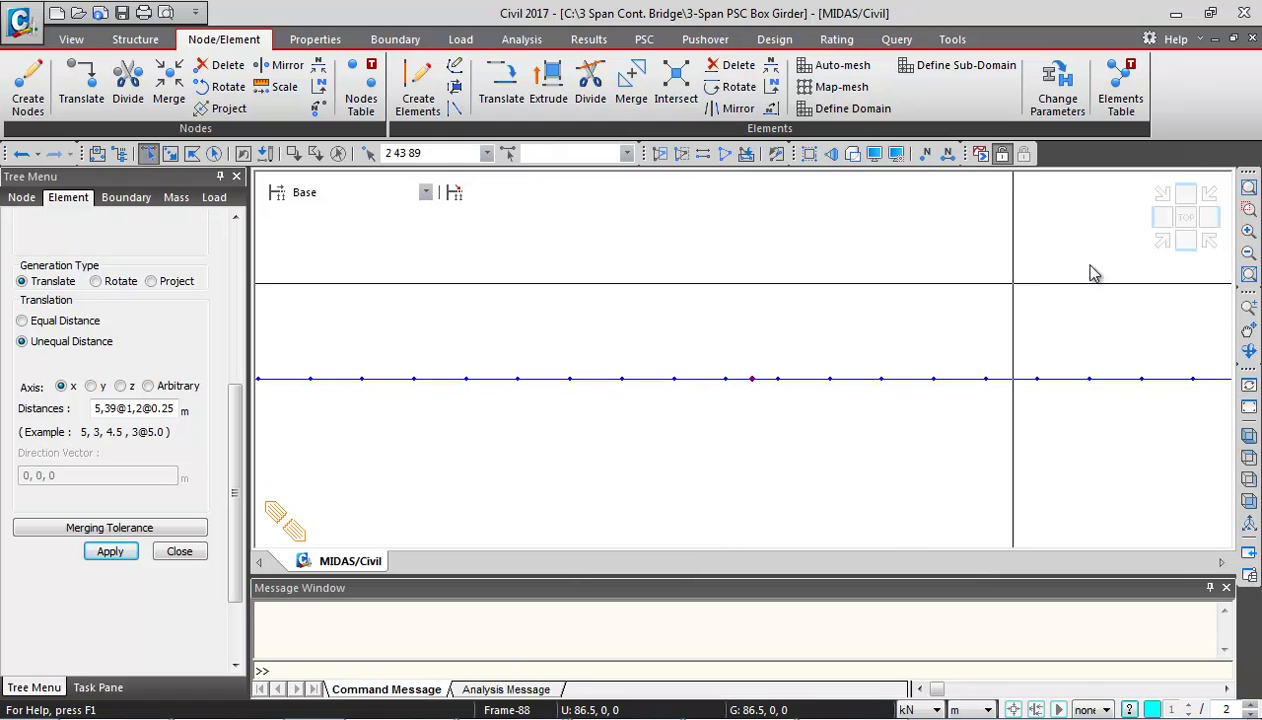
- Add end node 130 to the selection and bring up Translate Nodes in copy mode
click(1170, 235)
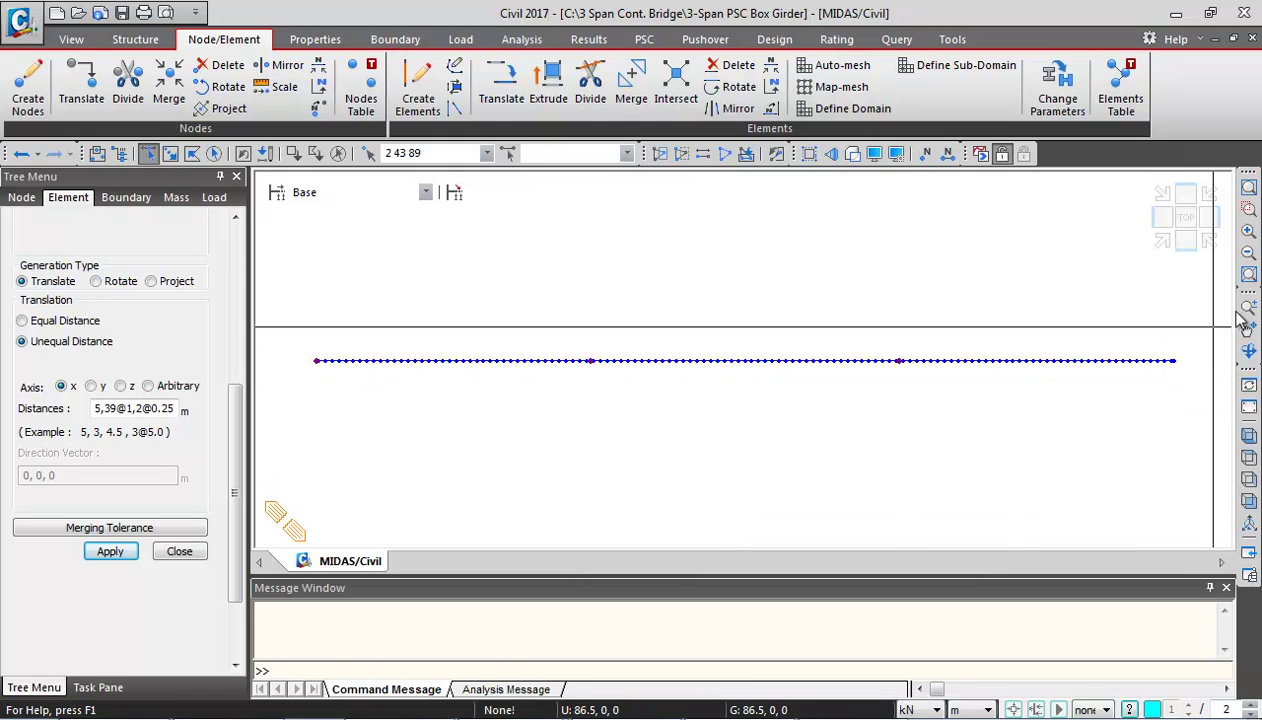
click(1250, 207)
drag(1152, 331, 1186, 408)
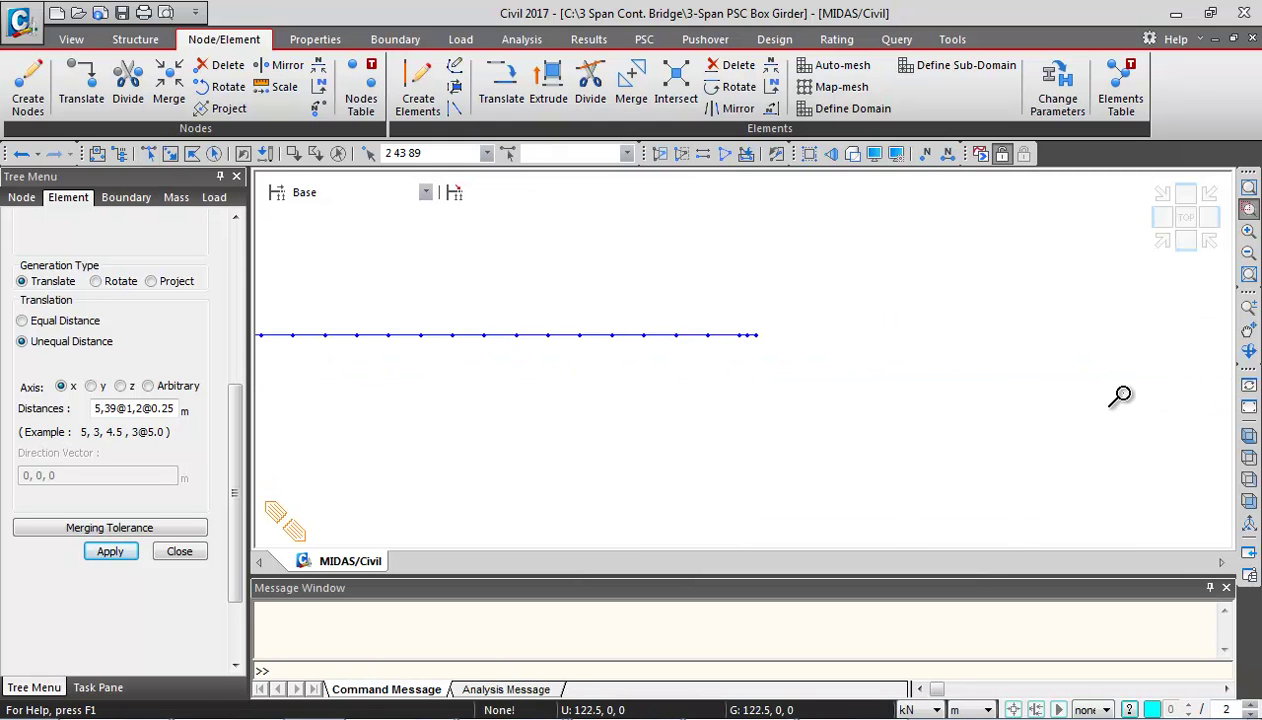
drag(700, 292, 797, 382)
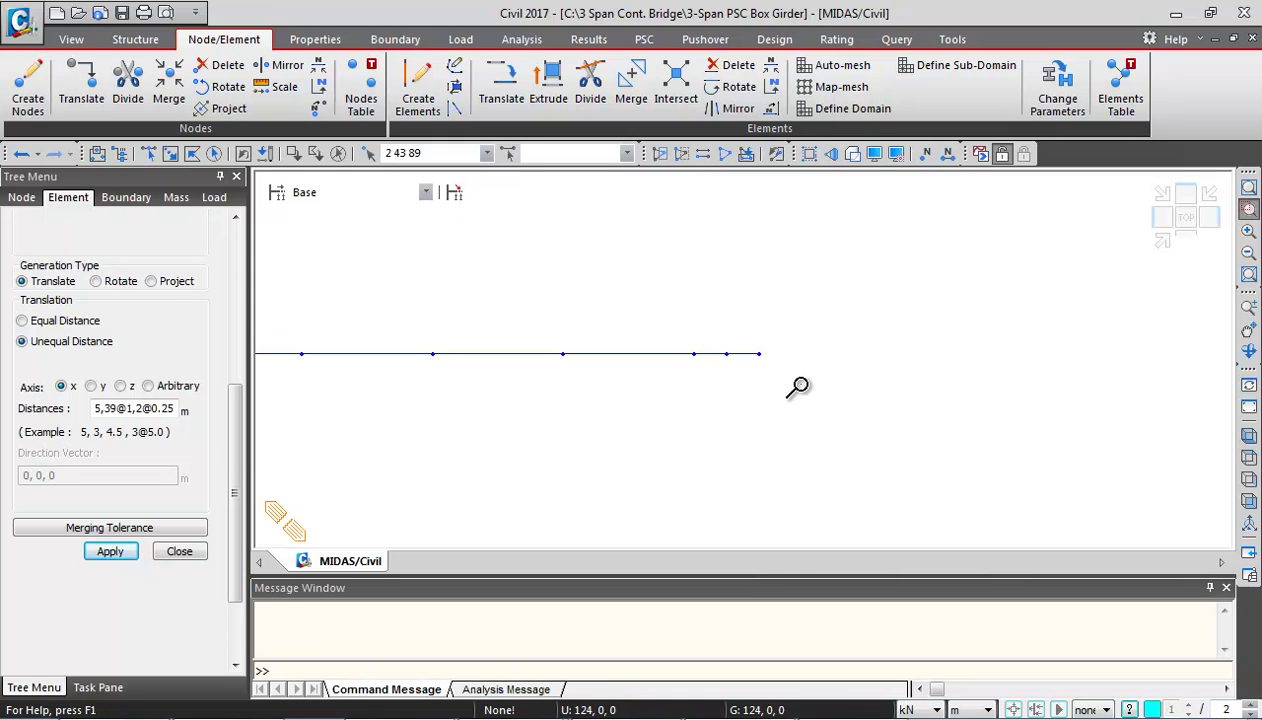
click(170, 153)
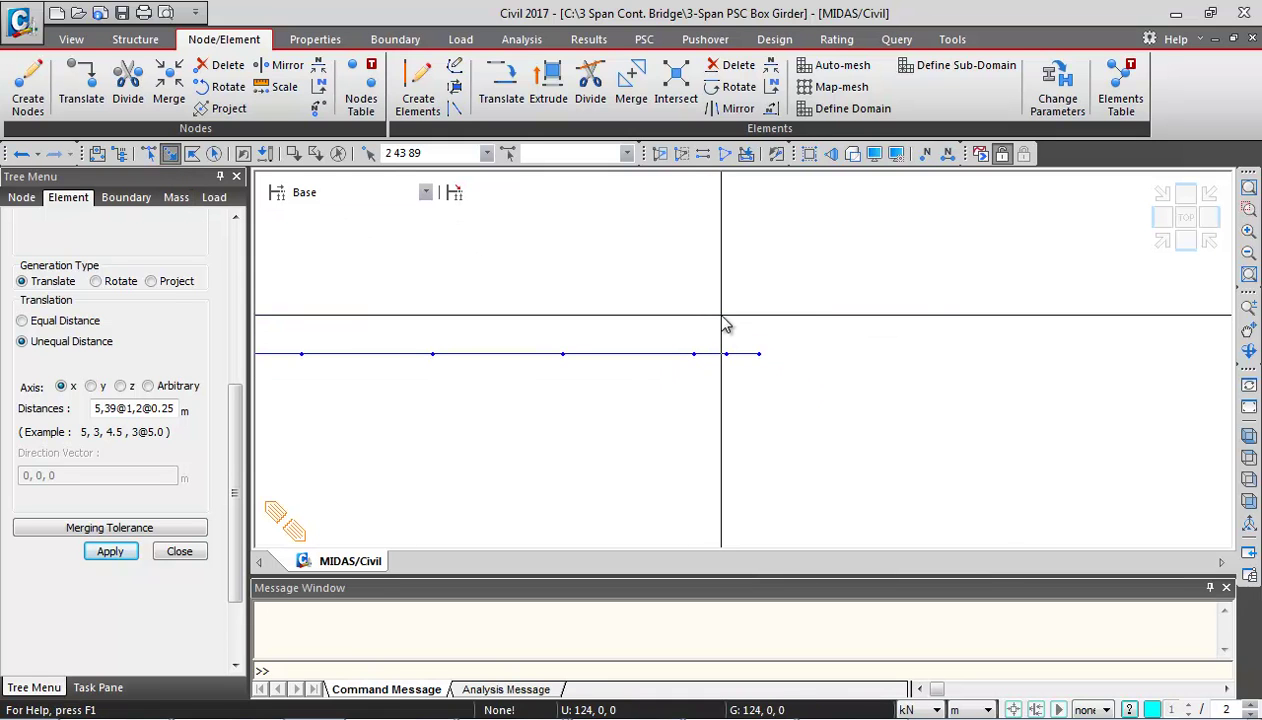
drag(706, 318, 745, 417)
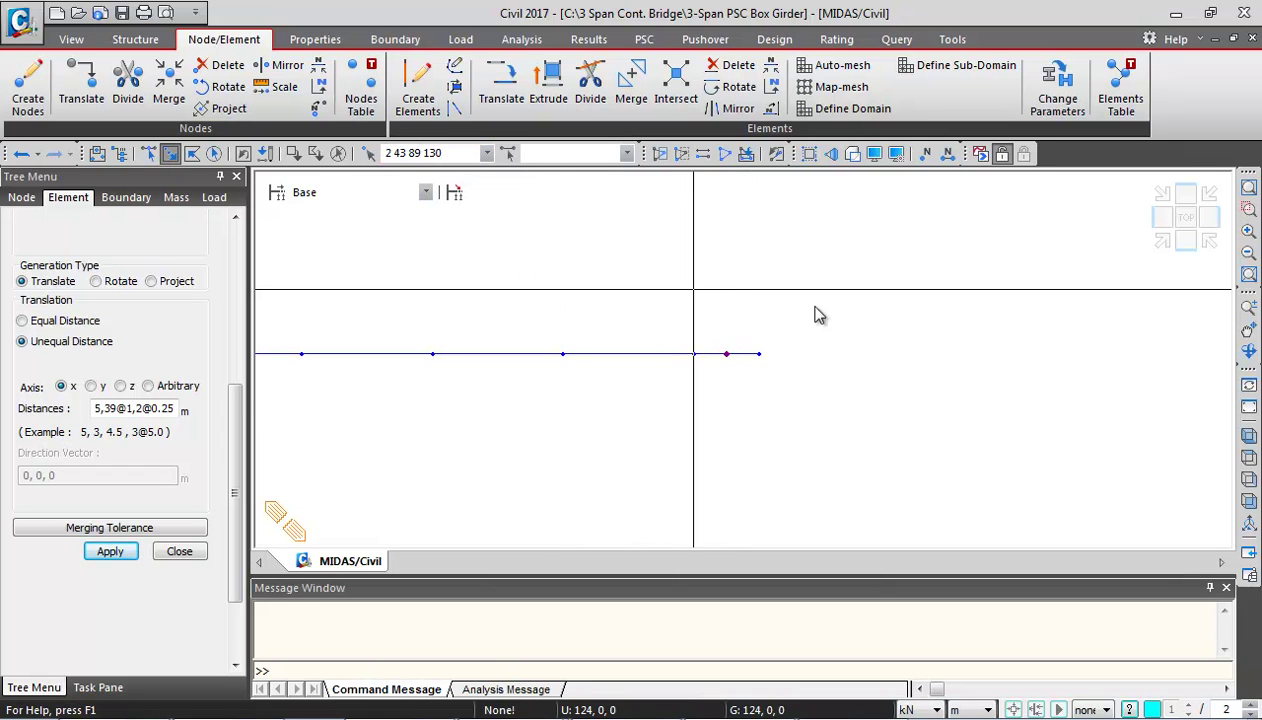
click(1185, 243)
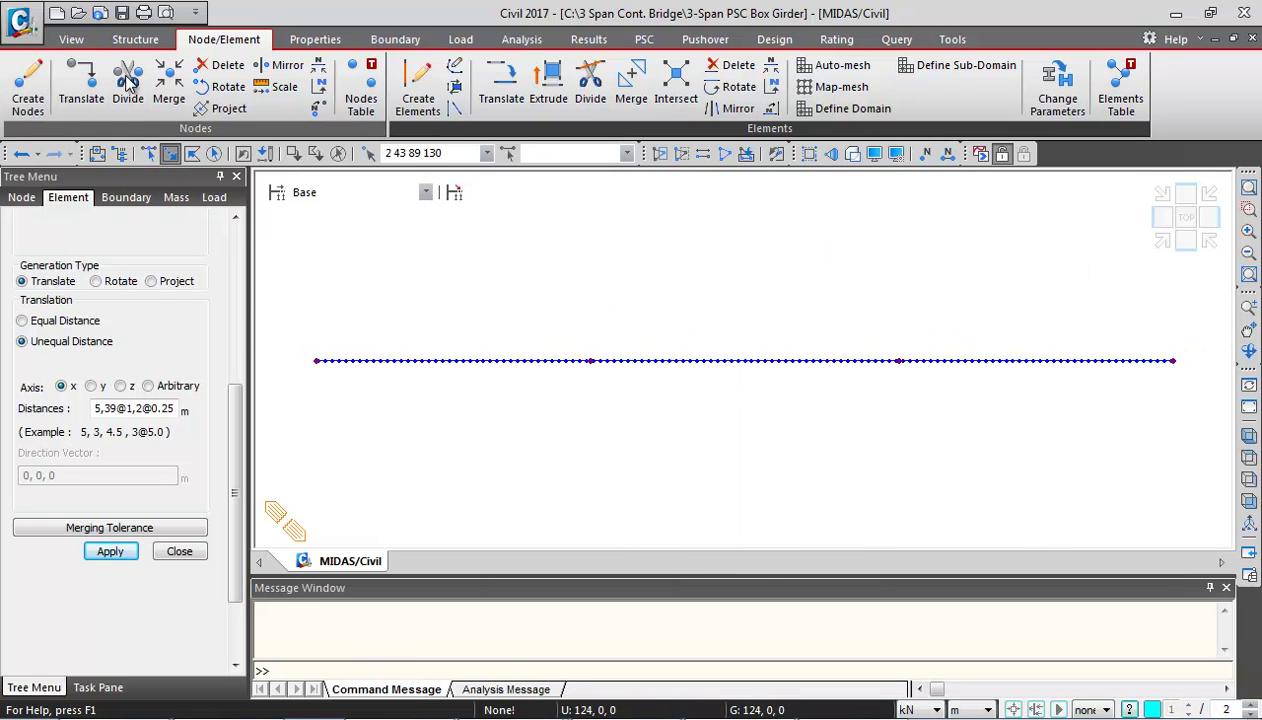
click(82, 85)
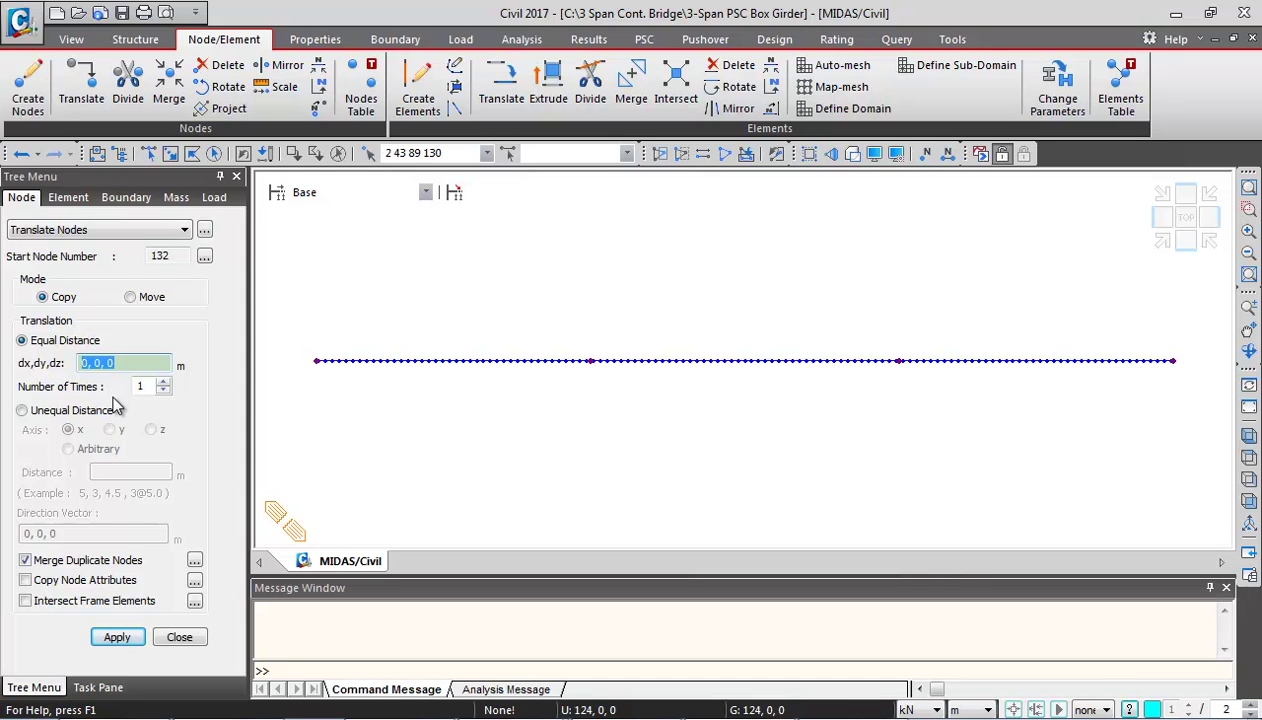
- Copy the four support nodes by dx, dy, dz 0, 1.9, -3 and show solid sections
text(0,1.9,-3)
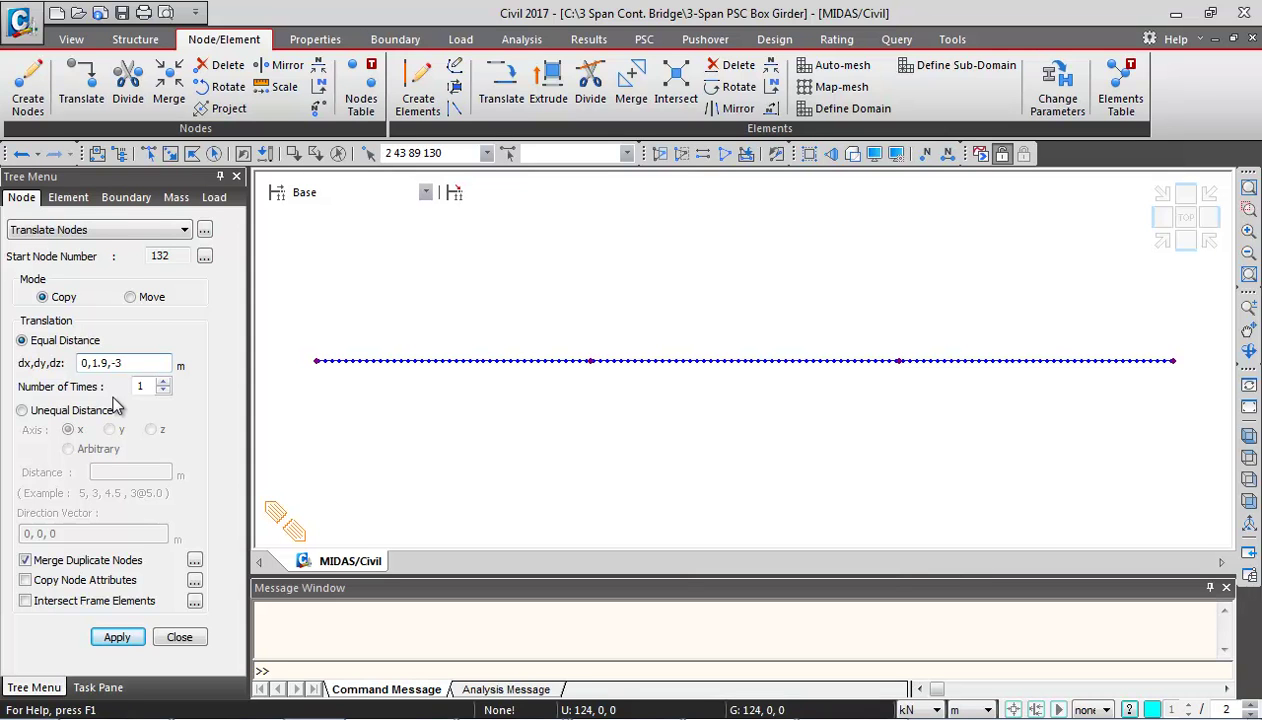
click(113, 638)
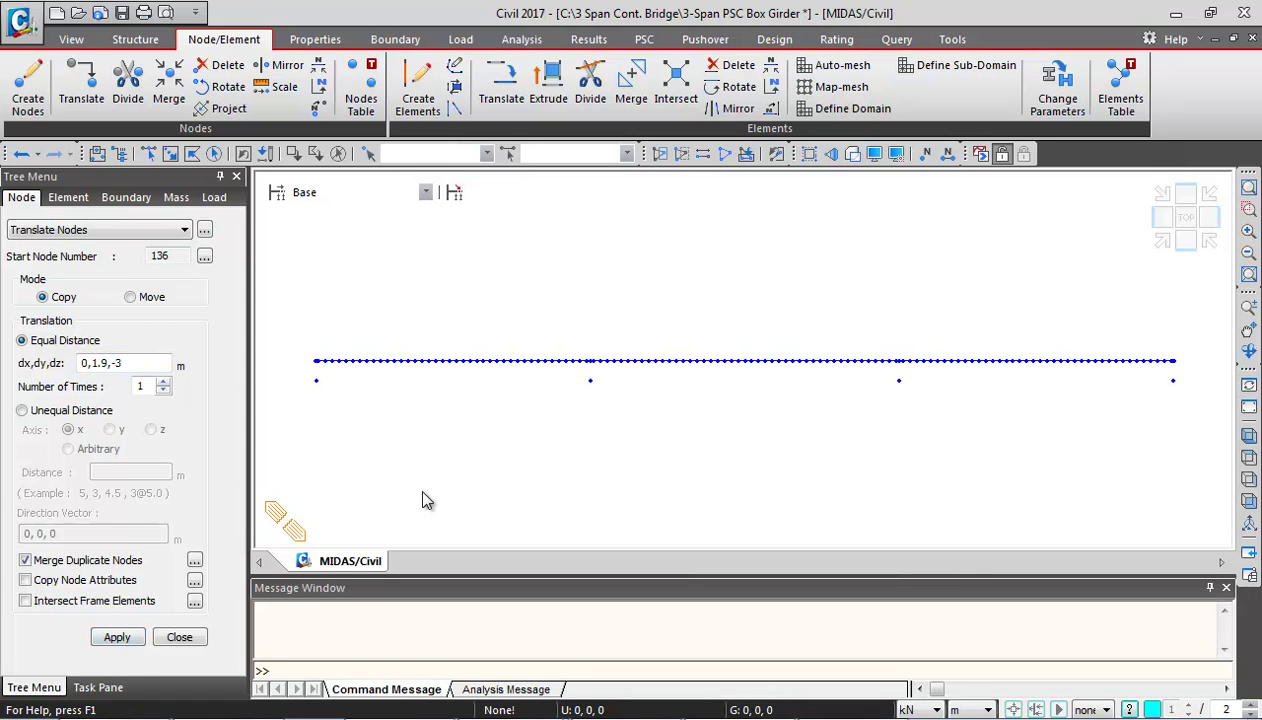
click(850, 155)
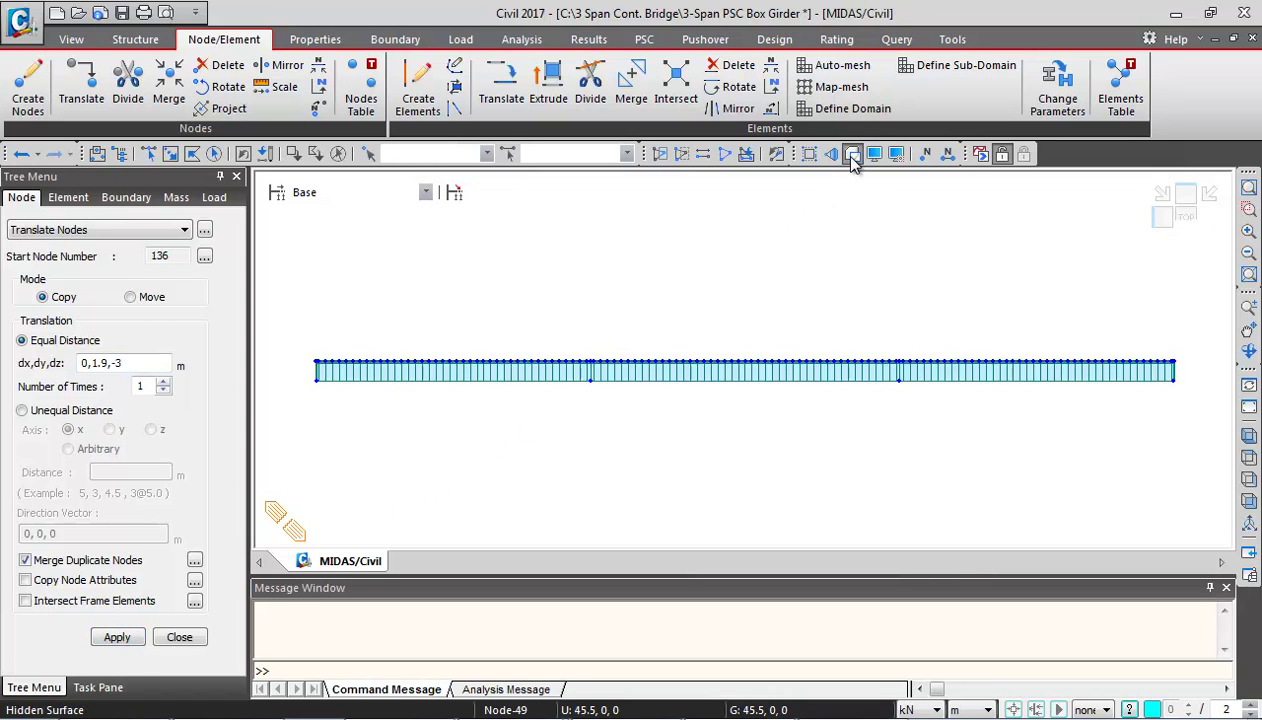
- In the cross-section view, select the new bottom-flange nodes 132 to 135
click(1160, 218)
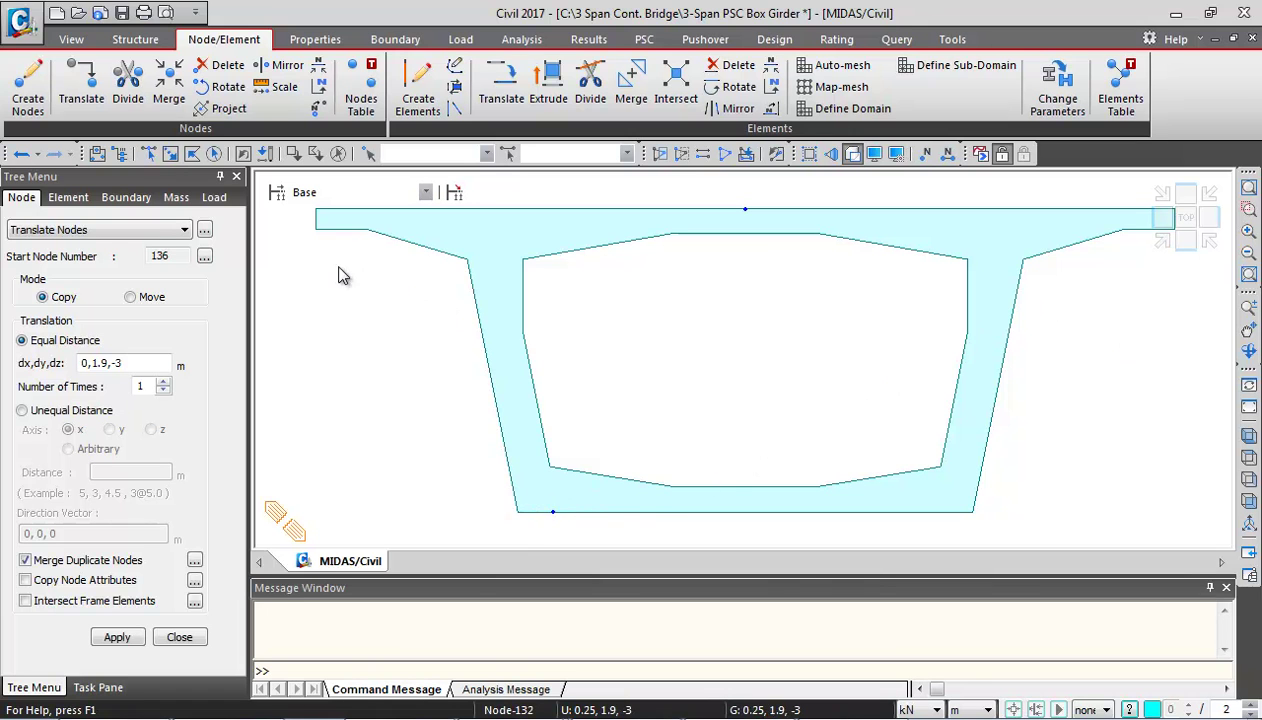
click(147, 155)
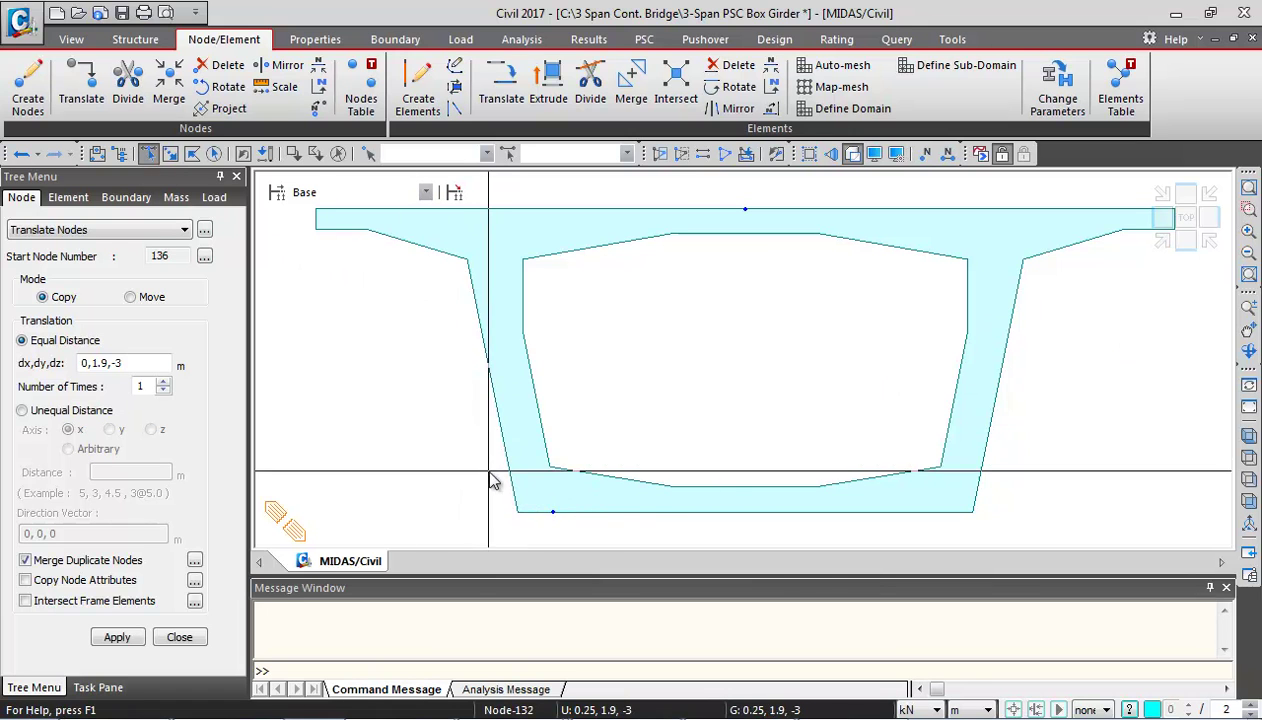
click(586, 538)
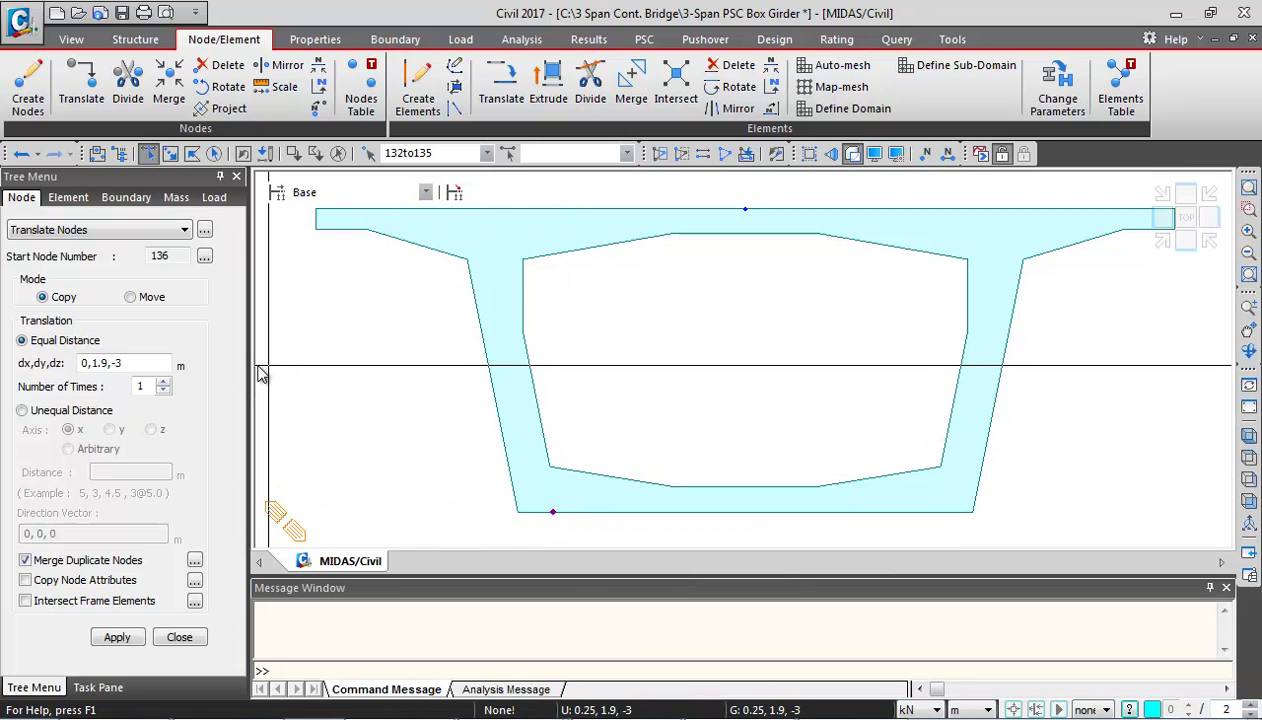
- Copy the bottom-left flange nodes -3.8 m along y to the opposite flange side
click(94, 414)
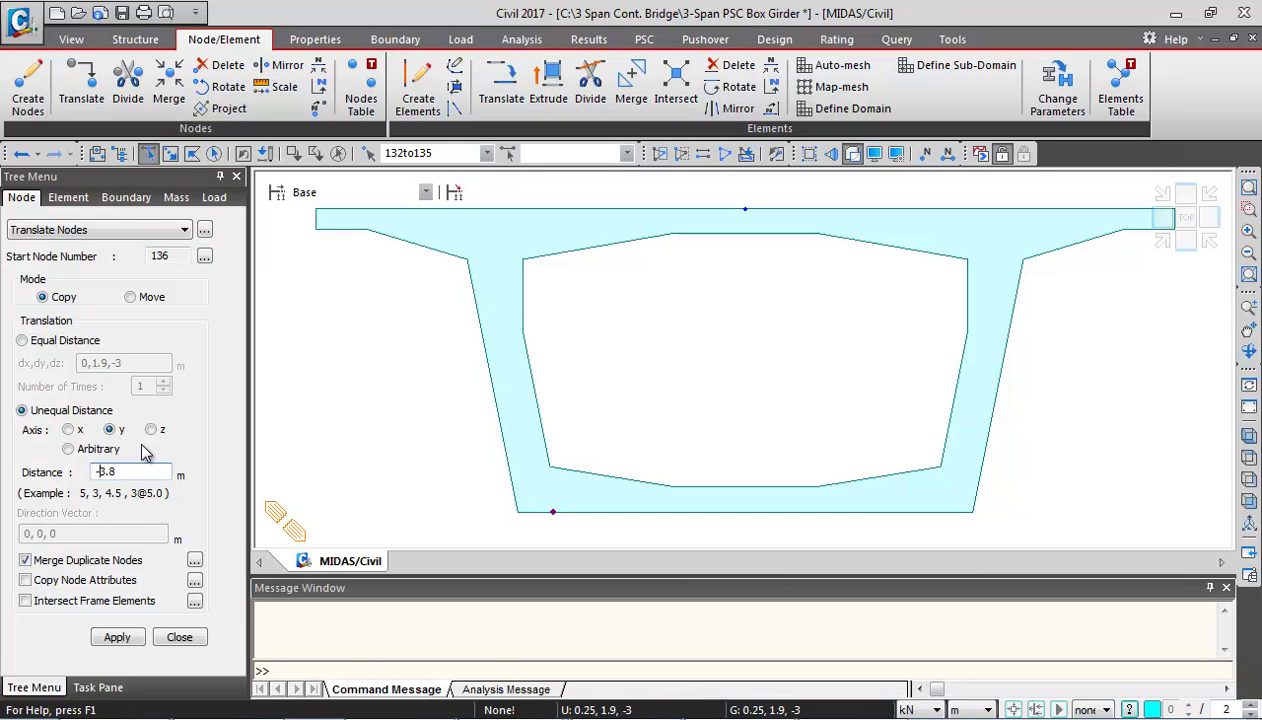
click(170, 153)
drag(524, 475, 594, 535)
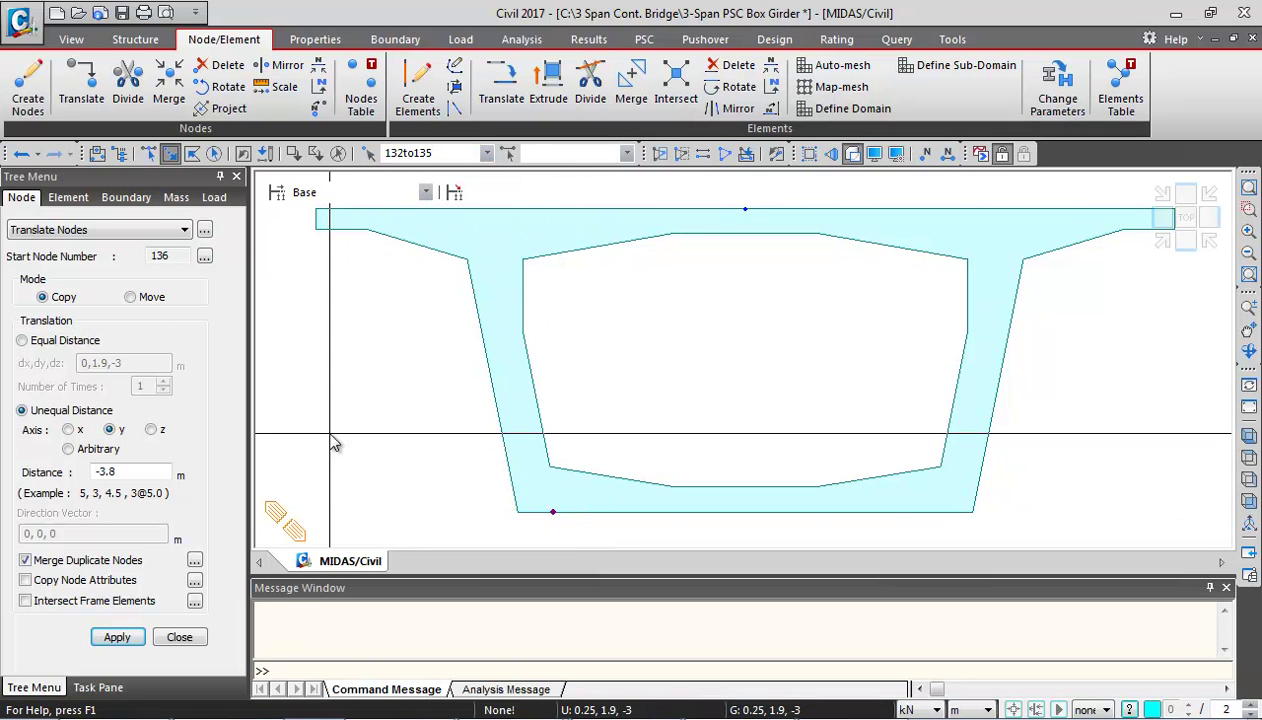
click(117, 637)
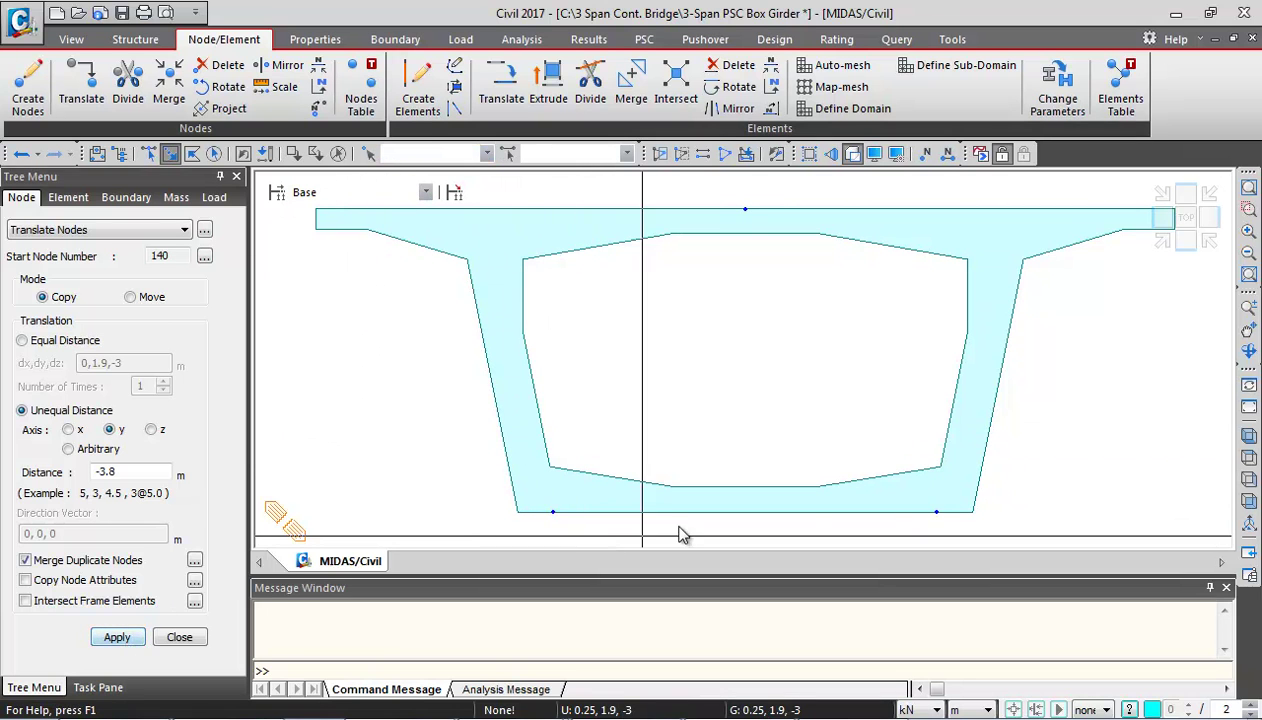
- Select all eight flange nodes 132 to 139 and copy them -0.1 m along z
middle_drag(755, 503, 724, 448)
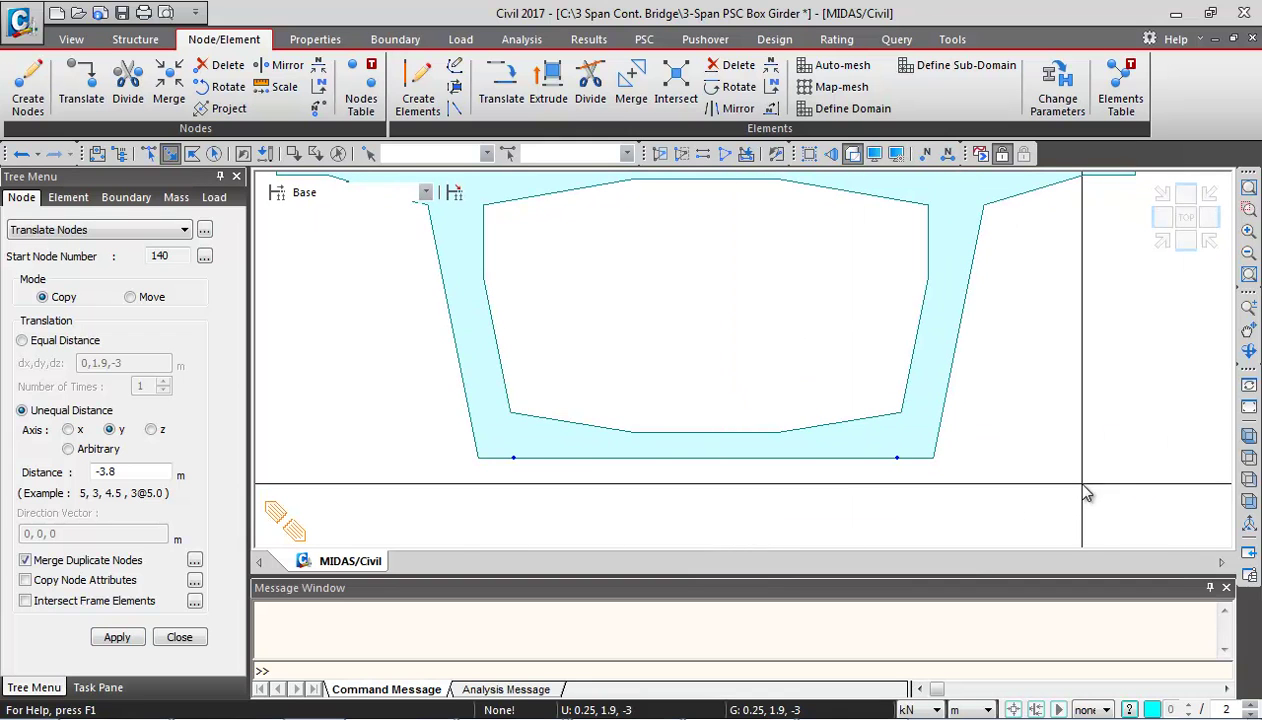
drag(422, 418, 982, 492)
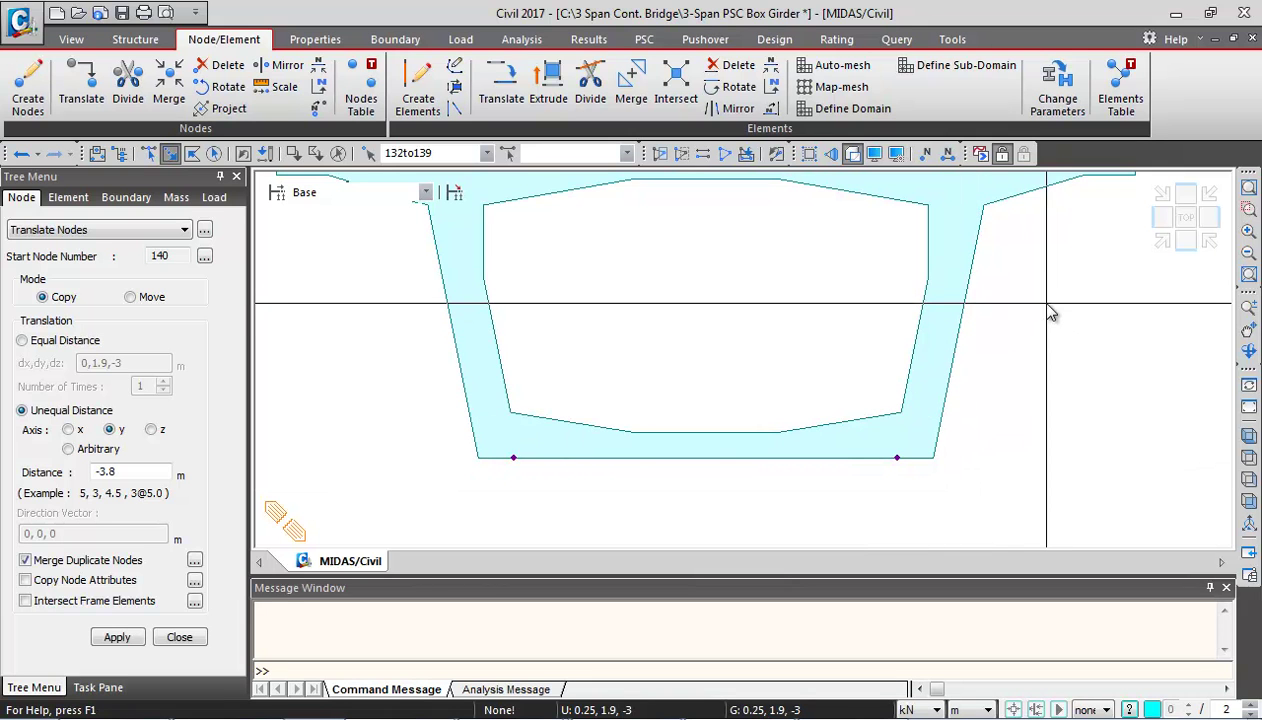
drag(392, 431, 1058, 507)
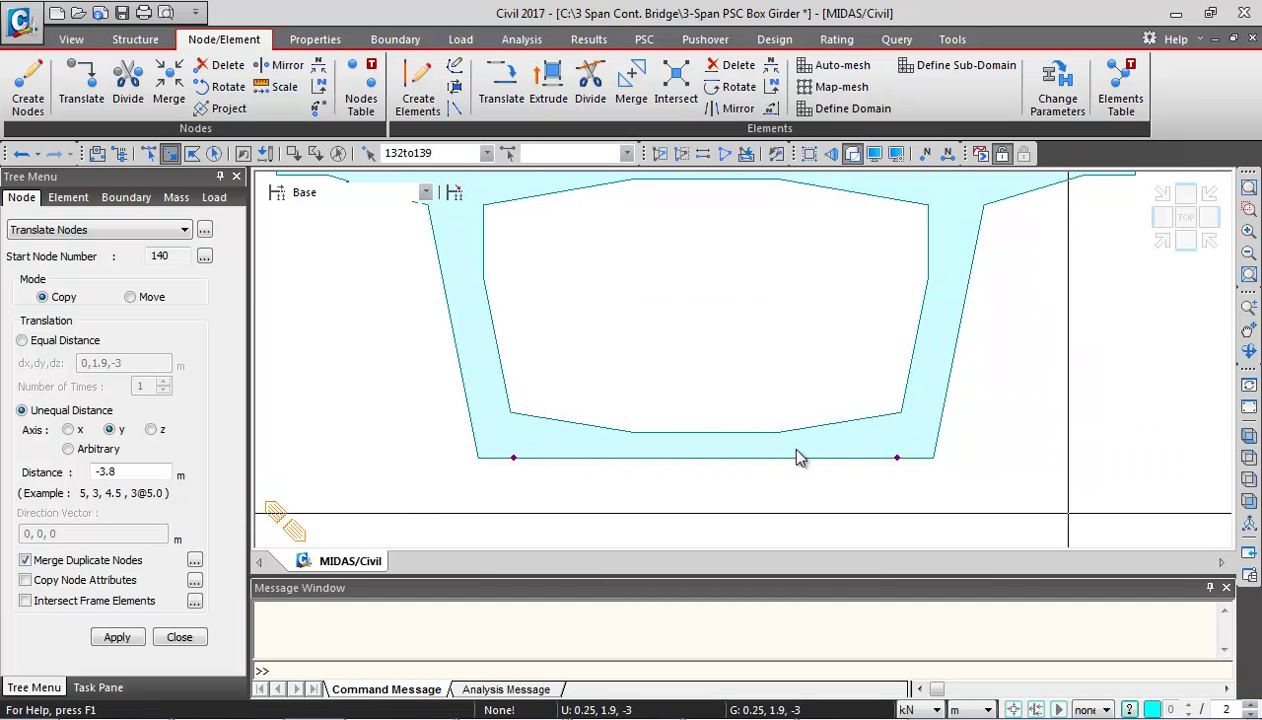
click(152, 431)
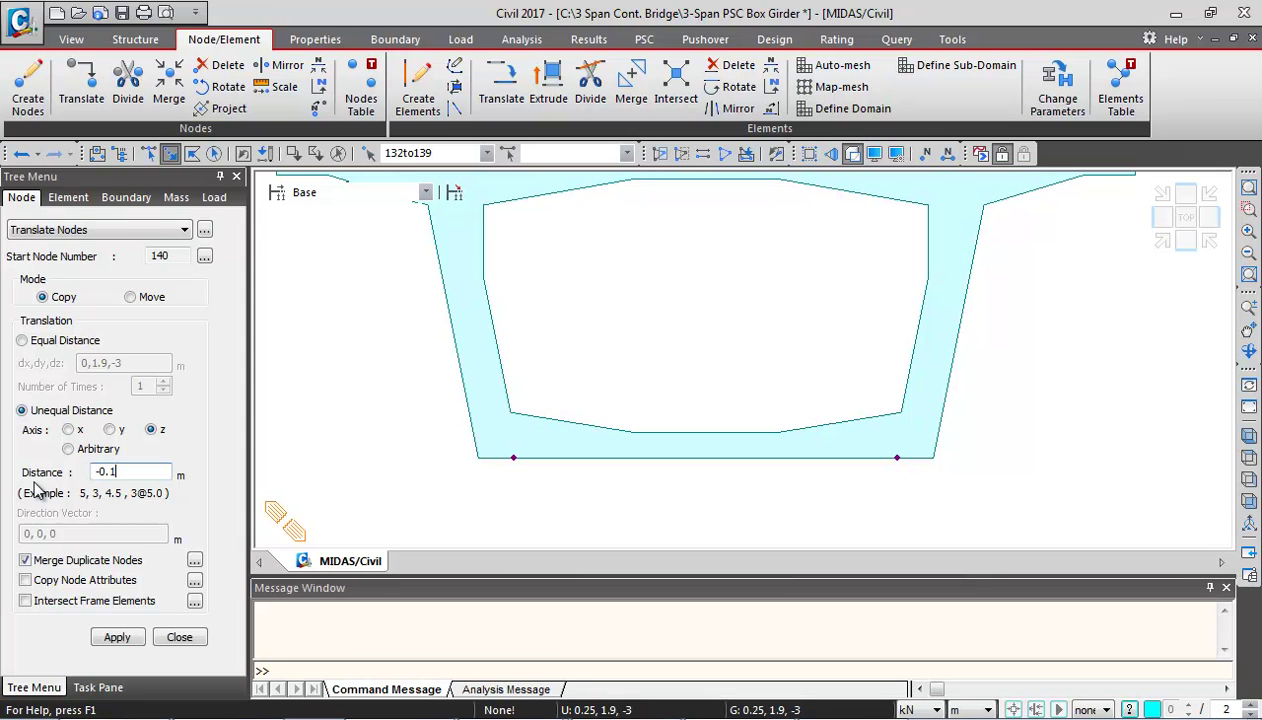
click(117, 638)
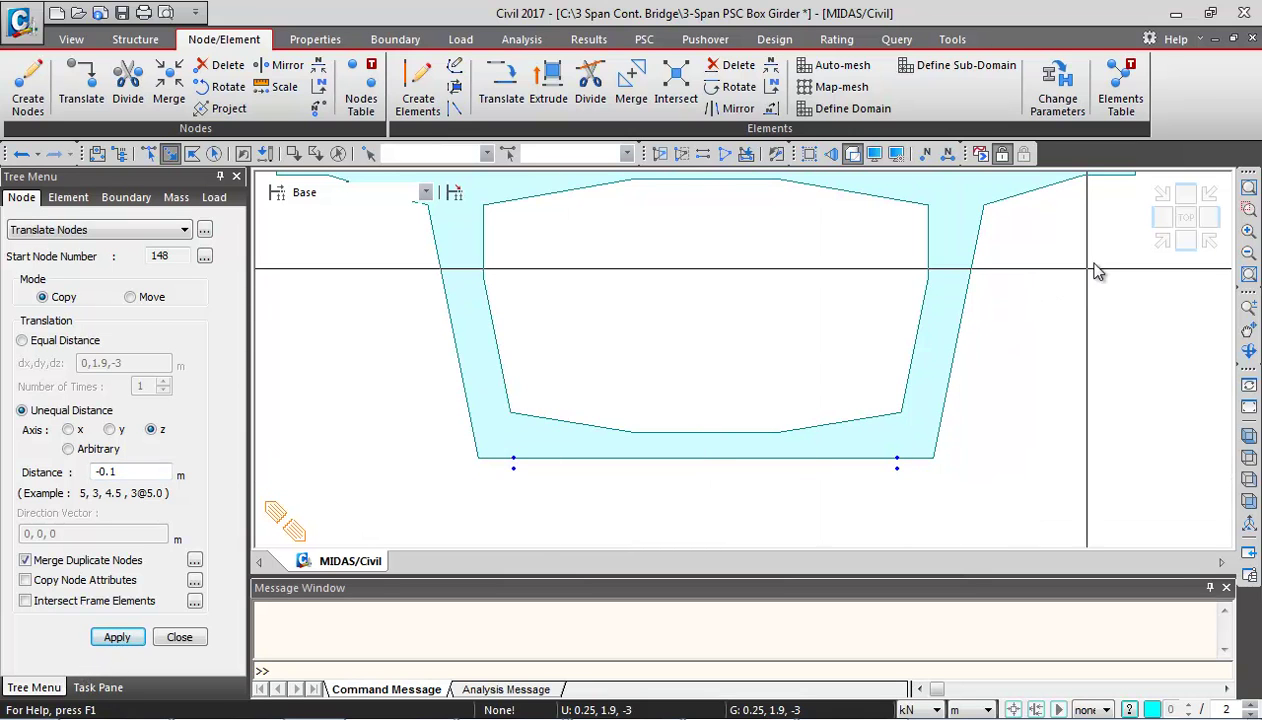
- Zoom from the isometric view onto the girder's side face and select node 145
click(1163, 252)
scroll(825, 450, up, 3)
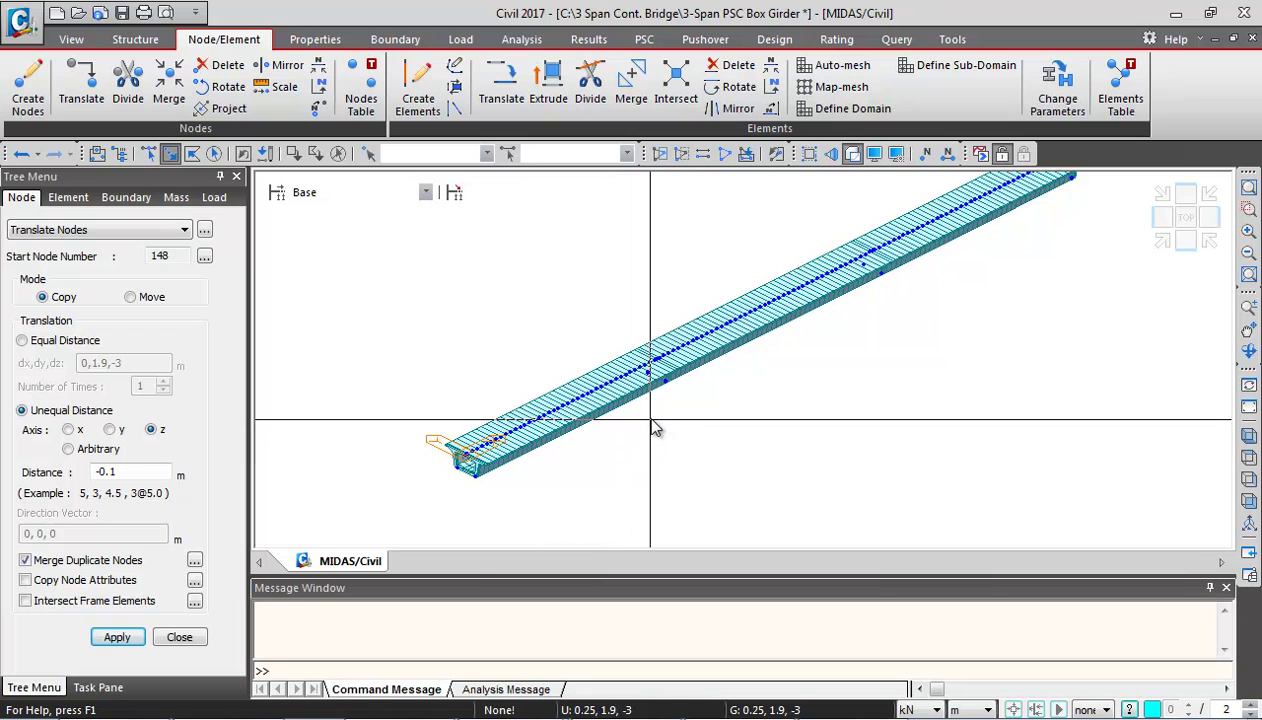
click(1160, 245)
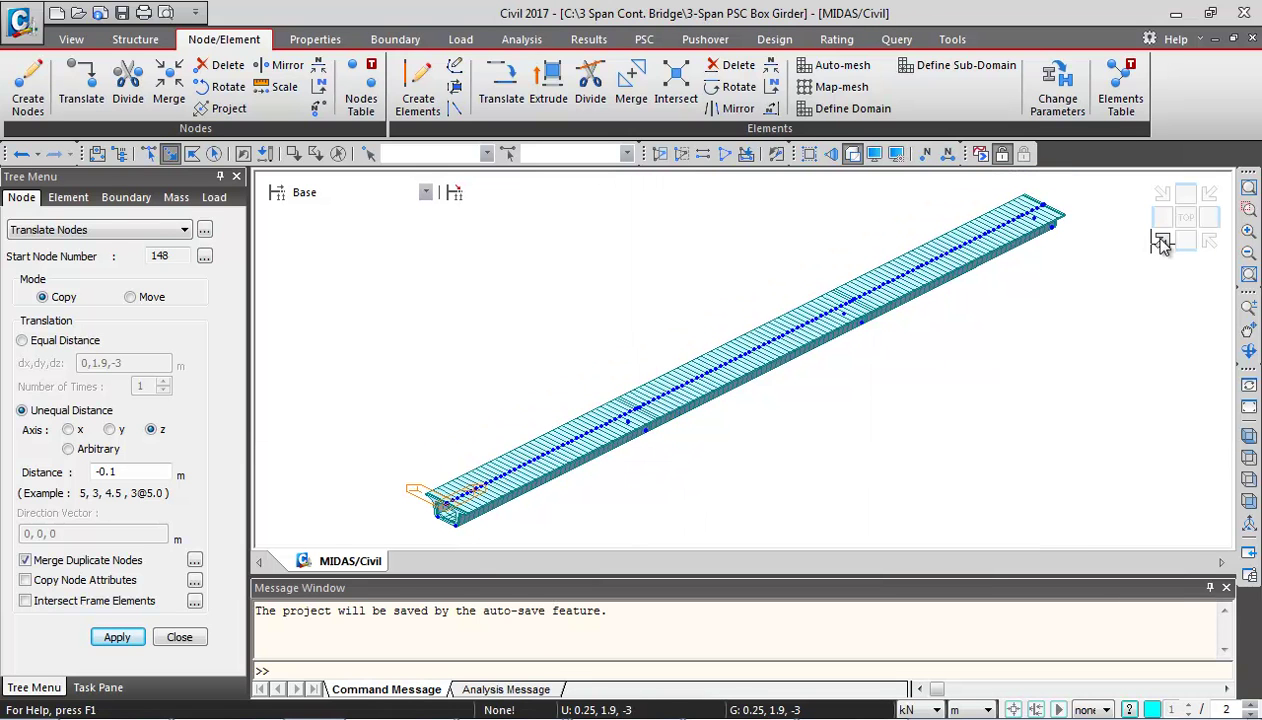
click(1247, 208)
drag(584, 354, 687, 470)
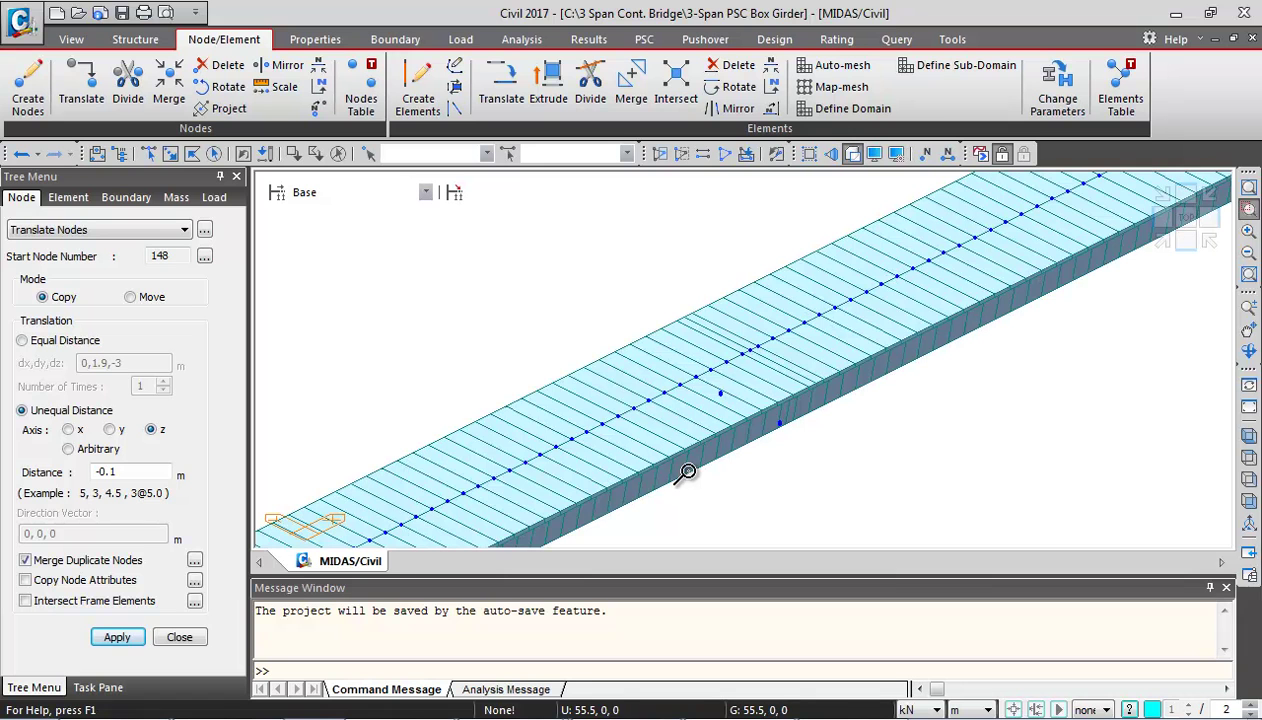
drag(668, 279, 845, 483)
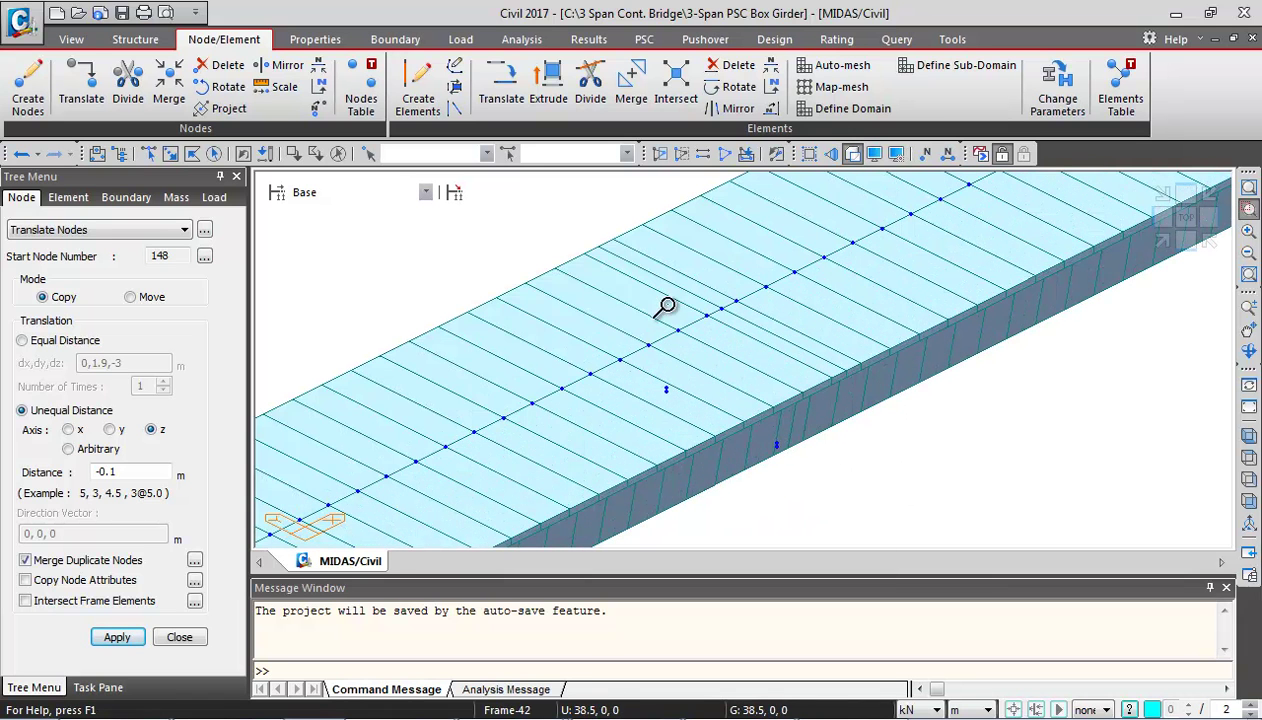
drag(629, 271, 790, 466)
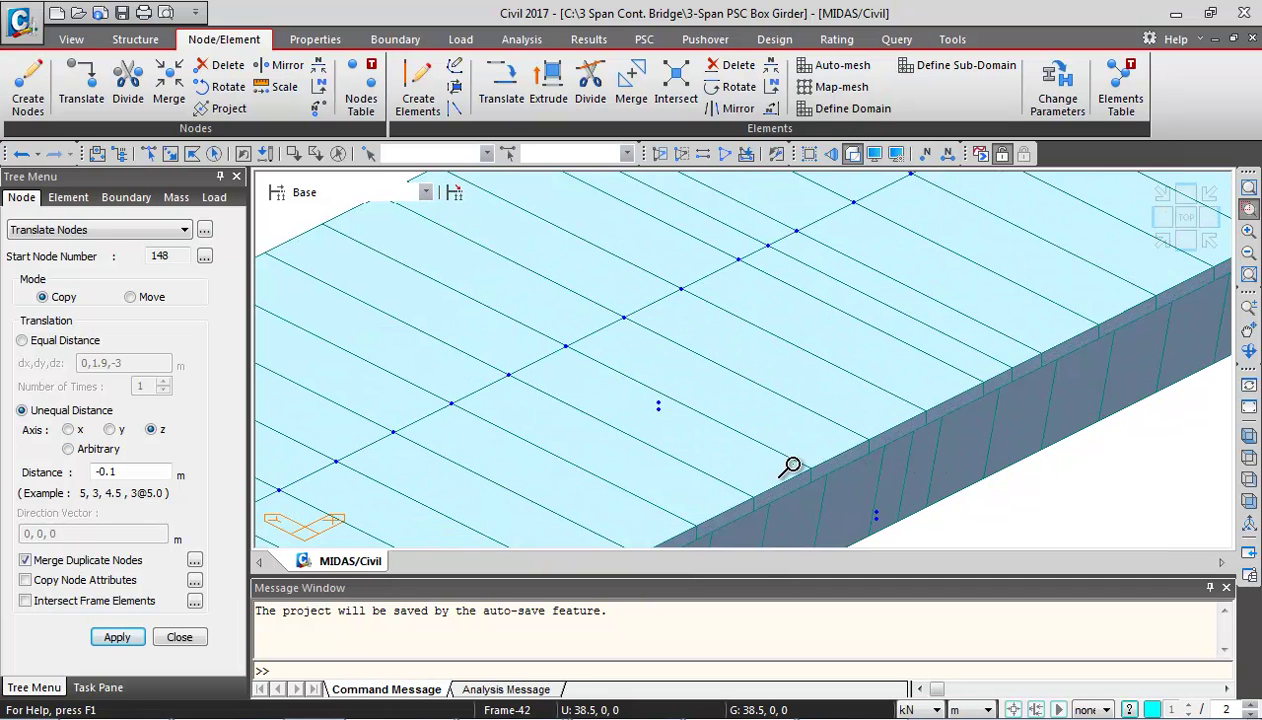
middle_drag(806, 403, 776, 321)
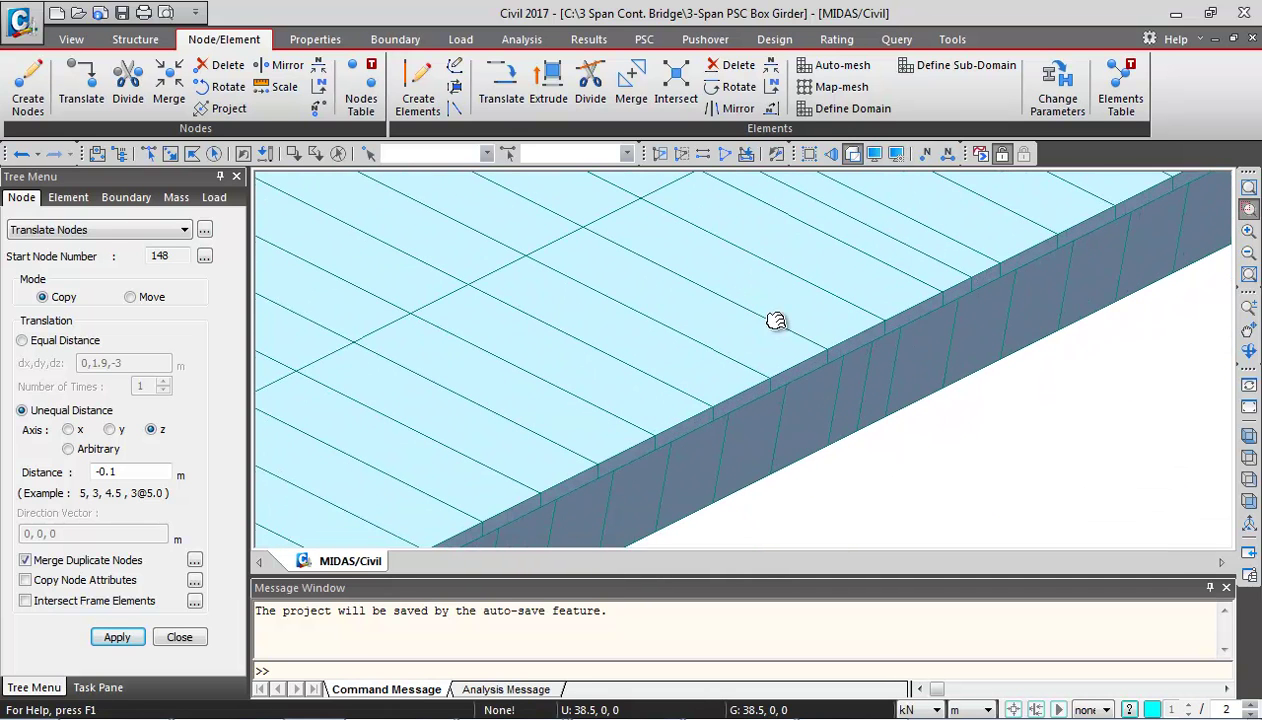
click(148, 153)
click(838, 438)
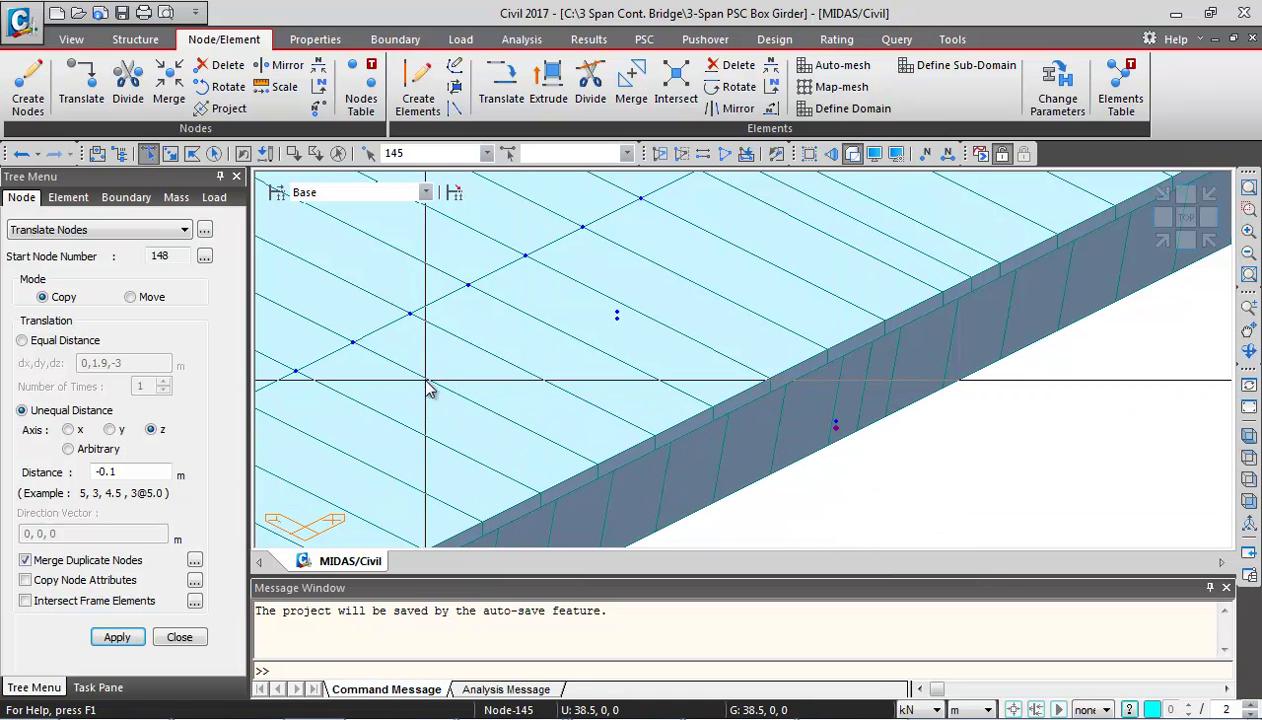
- Copy node 145 by -0.6 m along y to create node 148
click(80, 97)
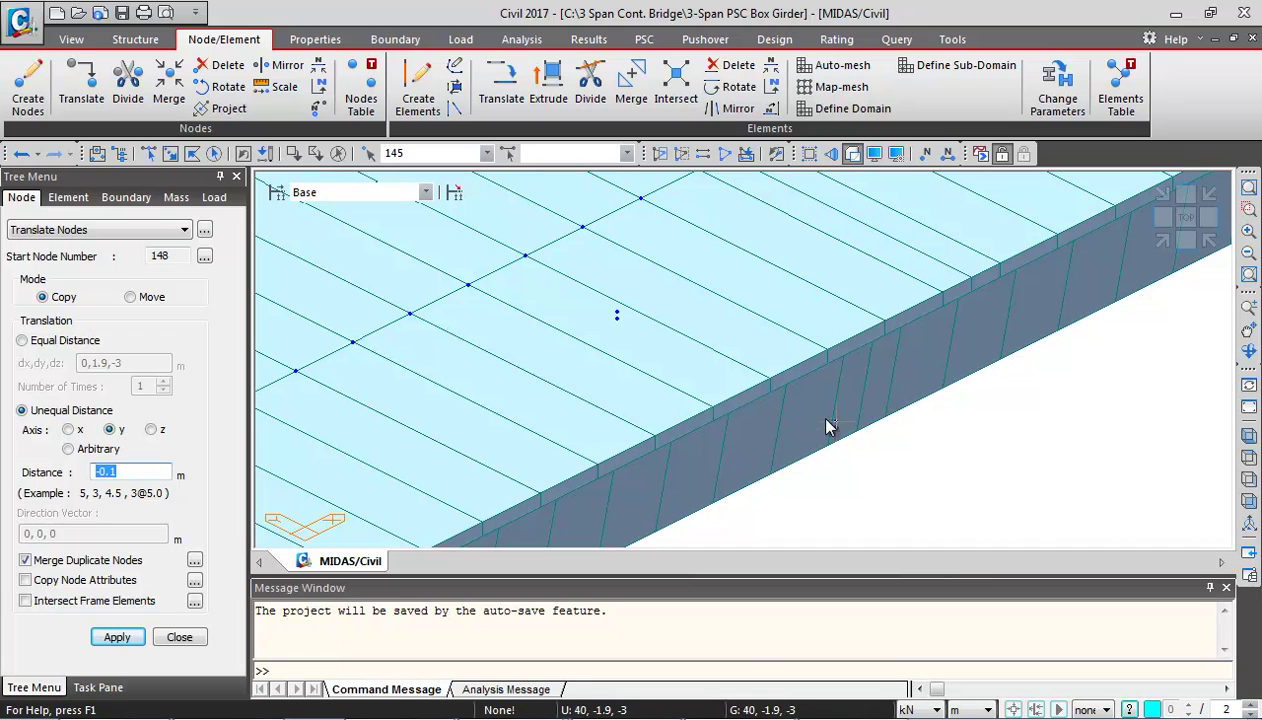
click(836, 428)
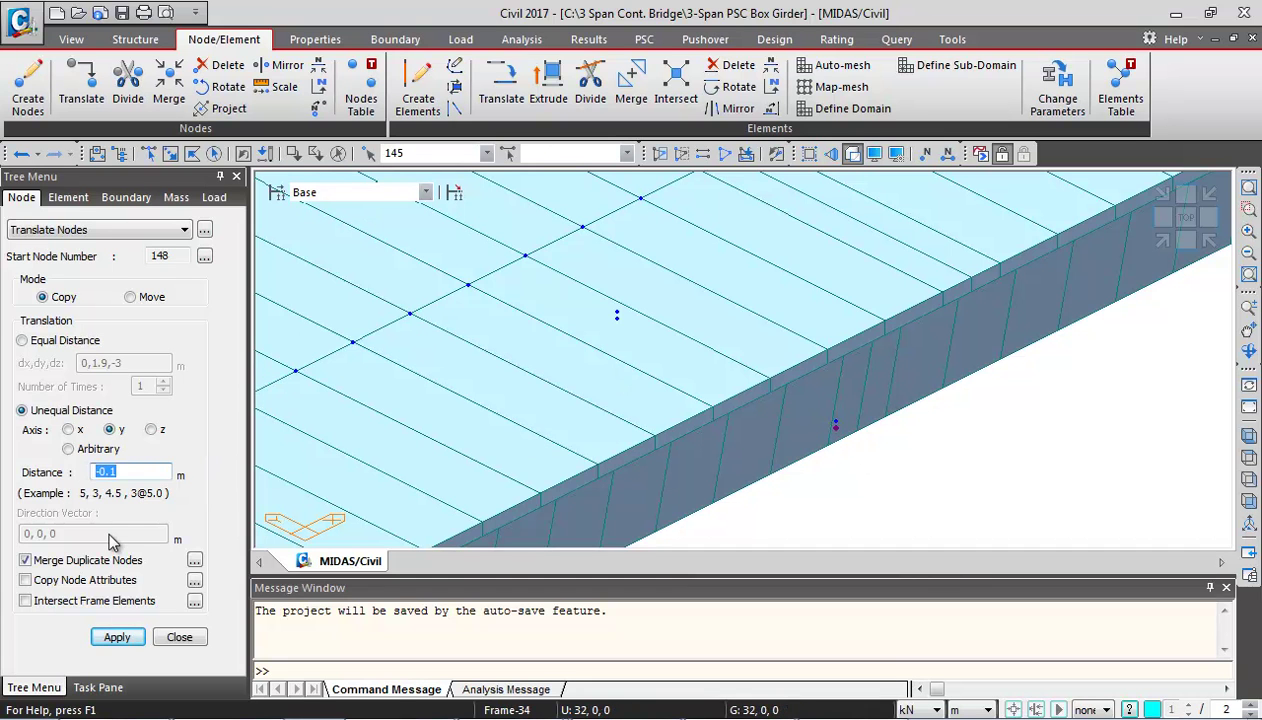
text(-0.6)
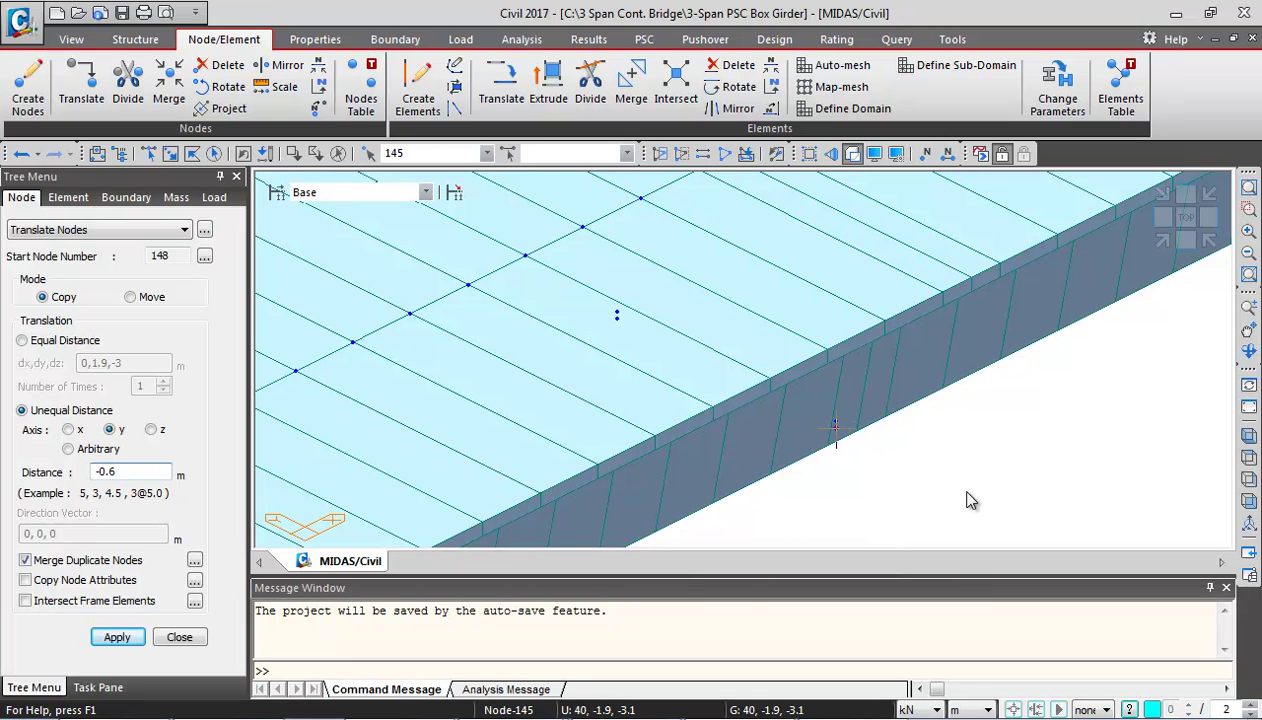
click(128, 640)
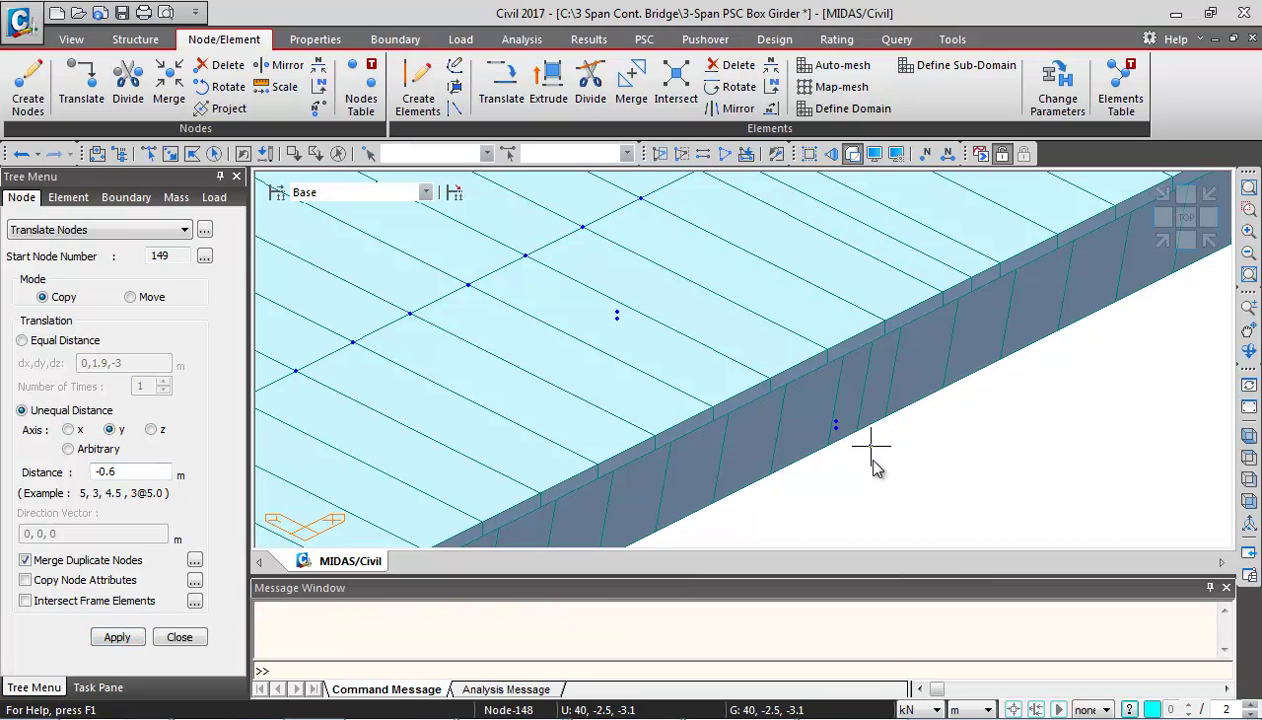
- Window-select the new node 148
mouse_move(873, 466)
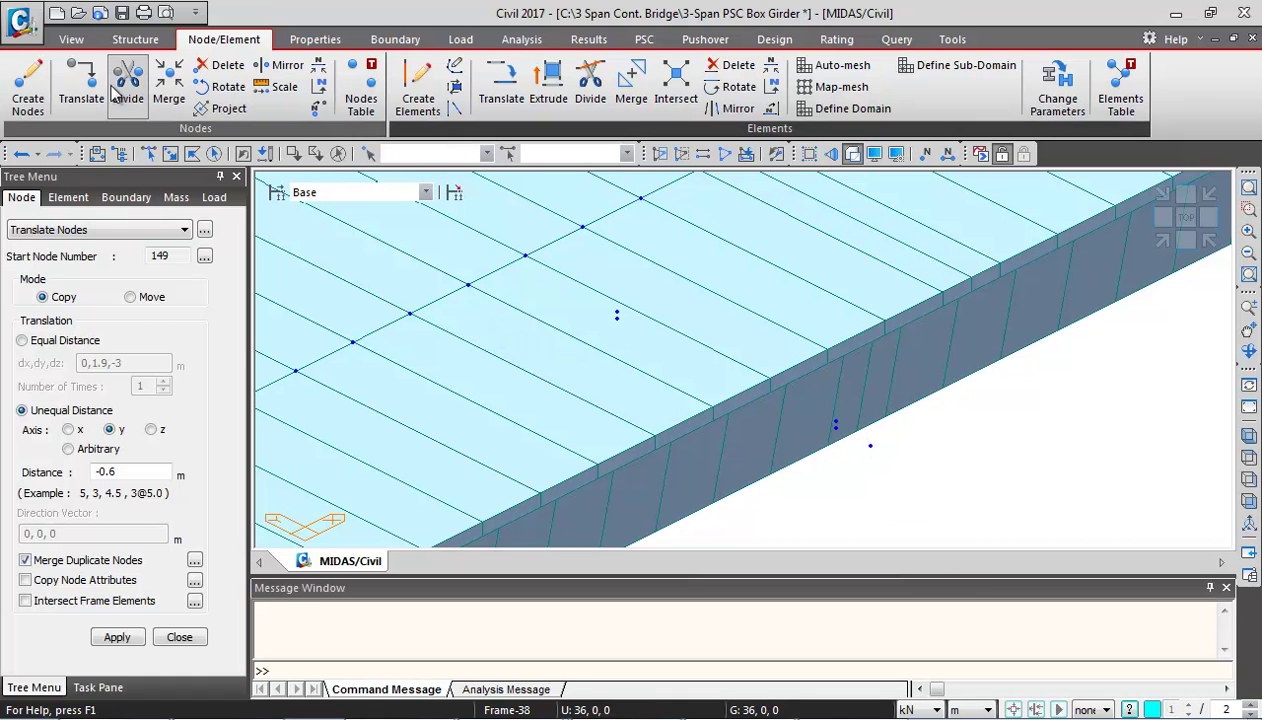
click(148, 153)
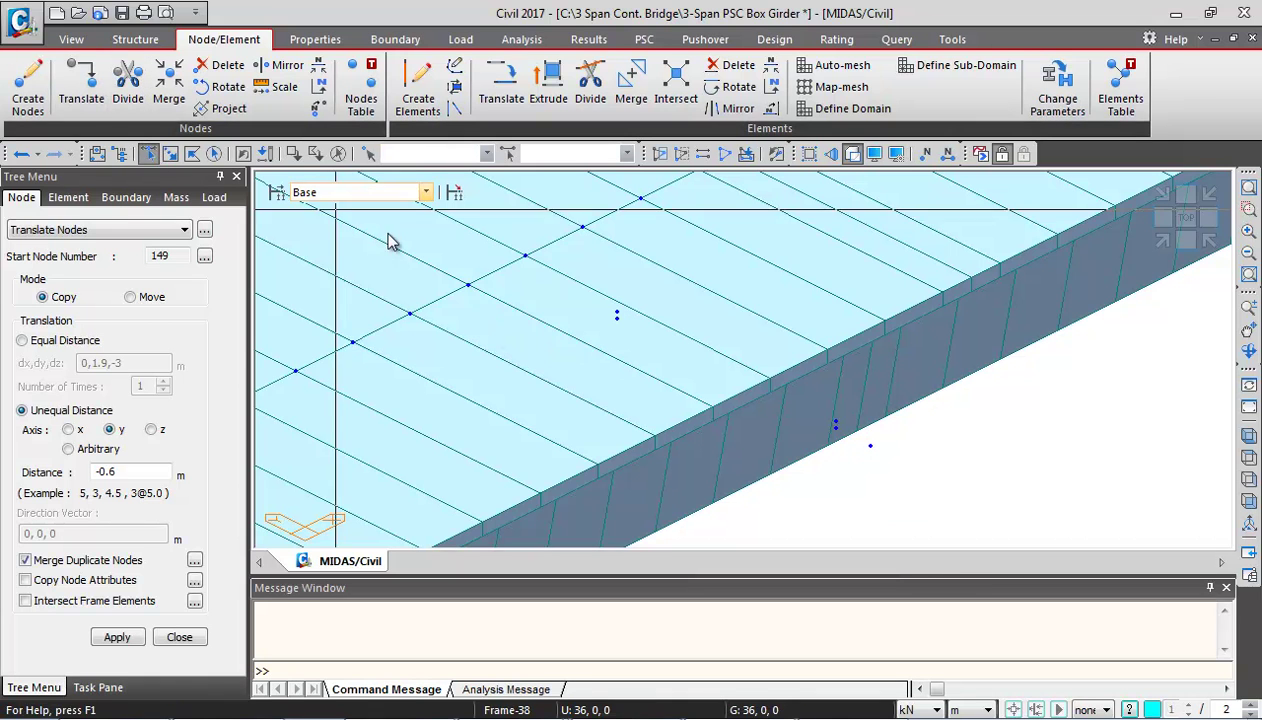
drag(848, 427, 900, 476)
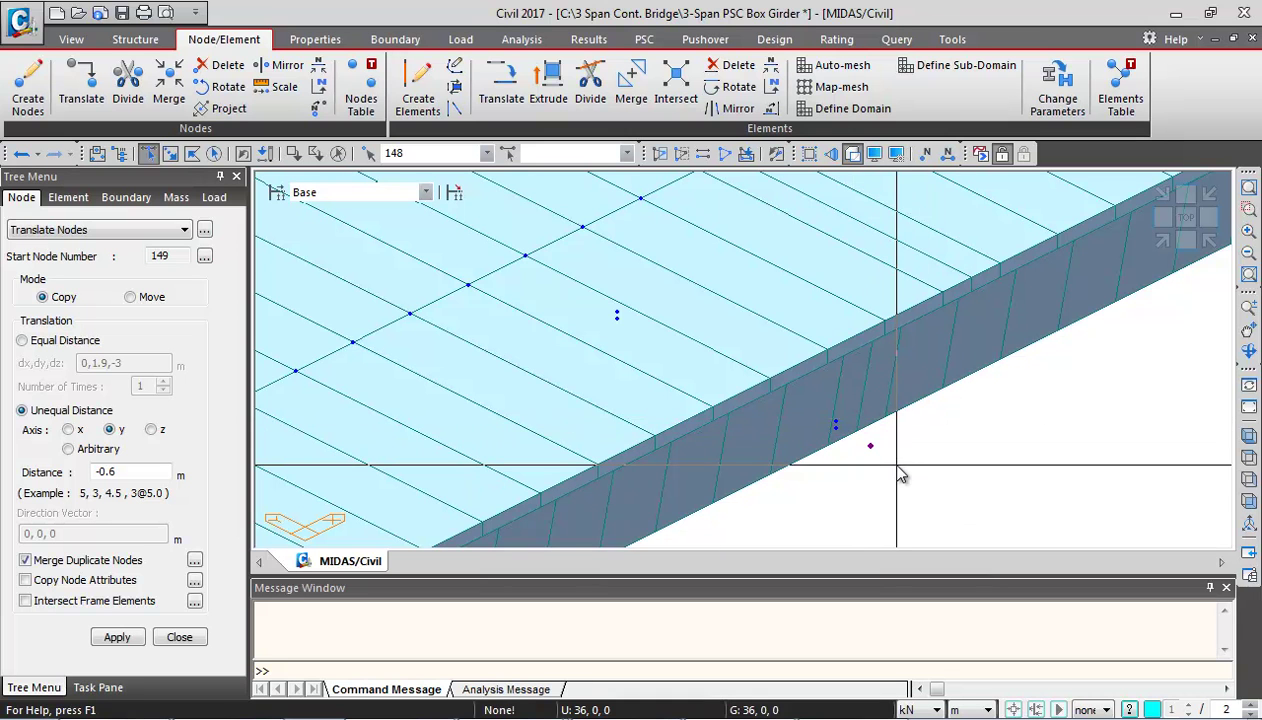
- In Extrude Elements, set material 2: M40 and section 7: Pcap-Right
click(548, 103)
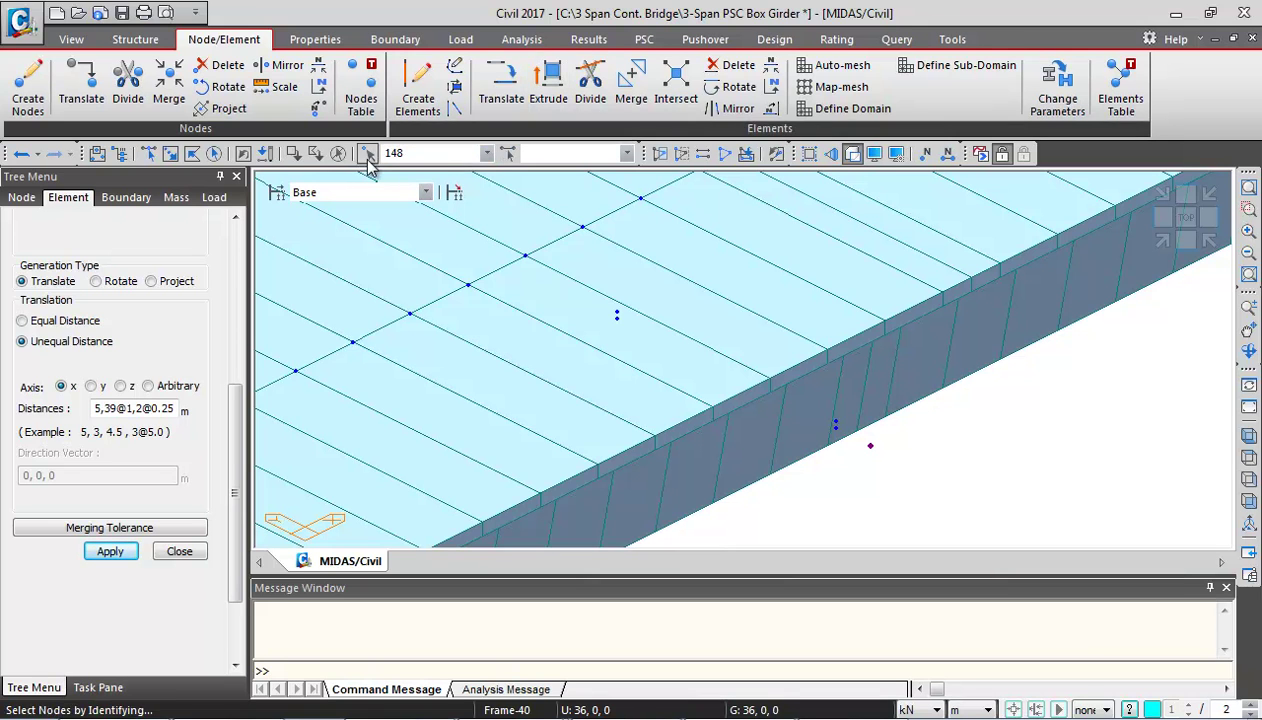
drag(240, 453, 238, 417)
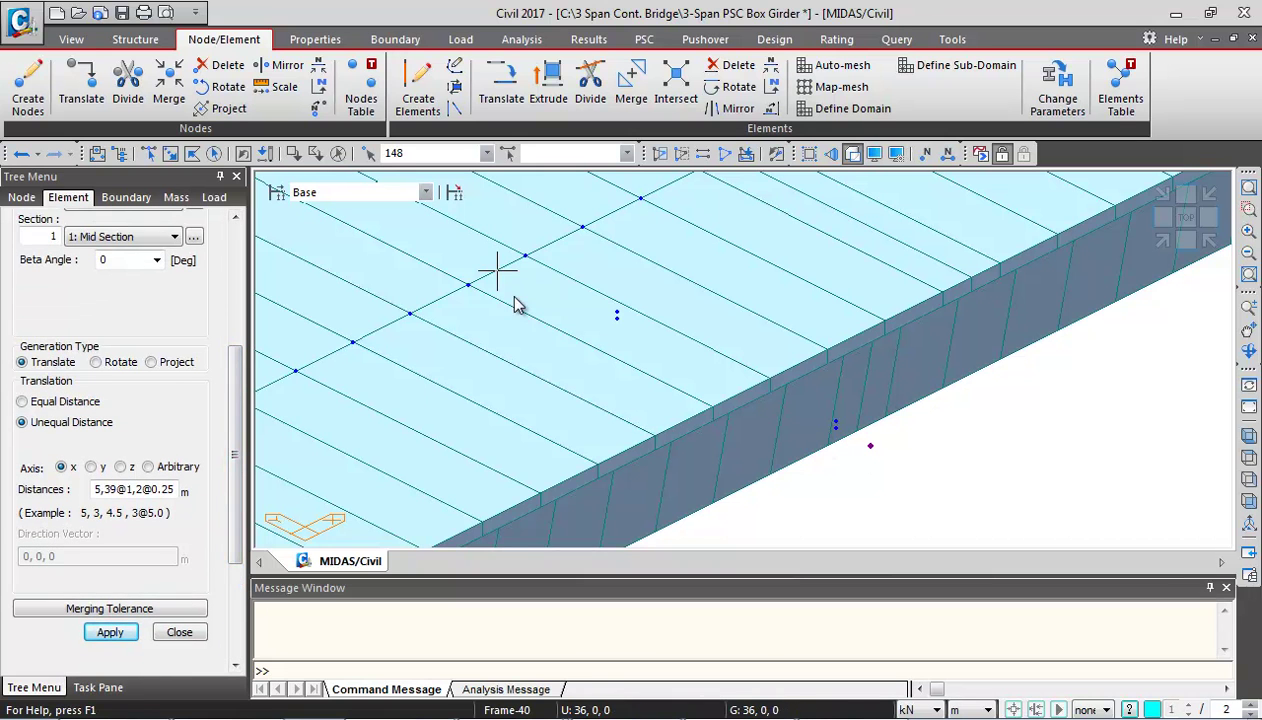
drag(237, 431, 240, 290)
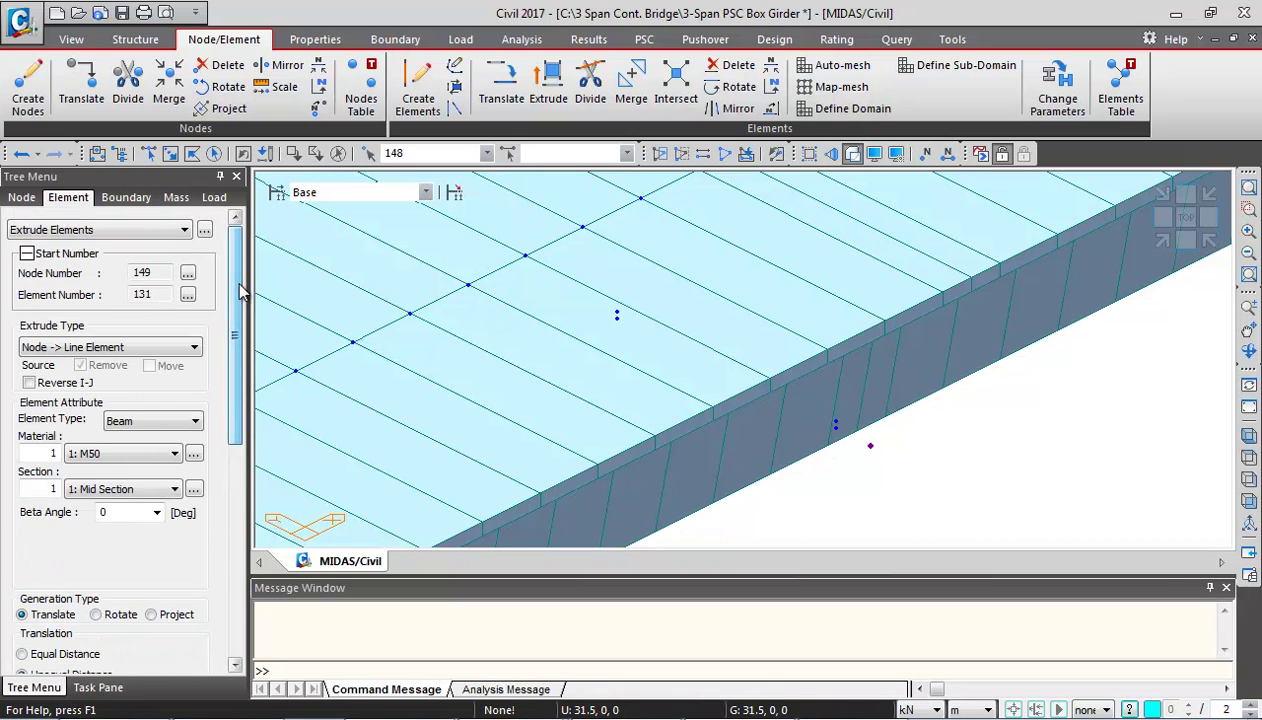
click(148, 458)
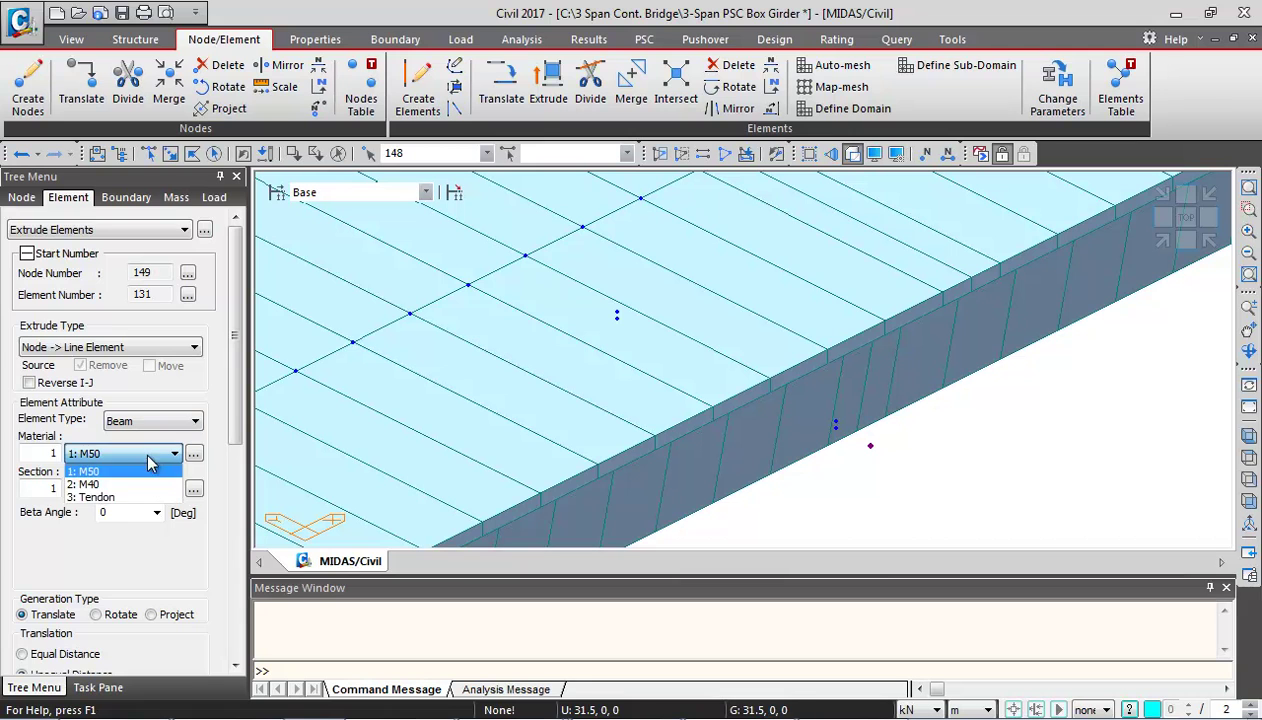
click(100, 485)
click(112, 489)
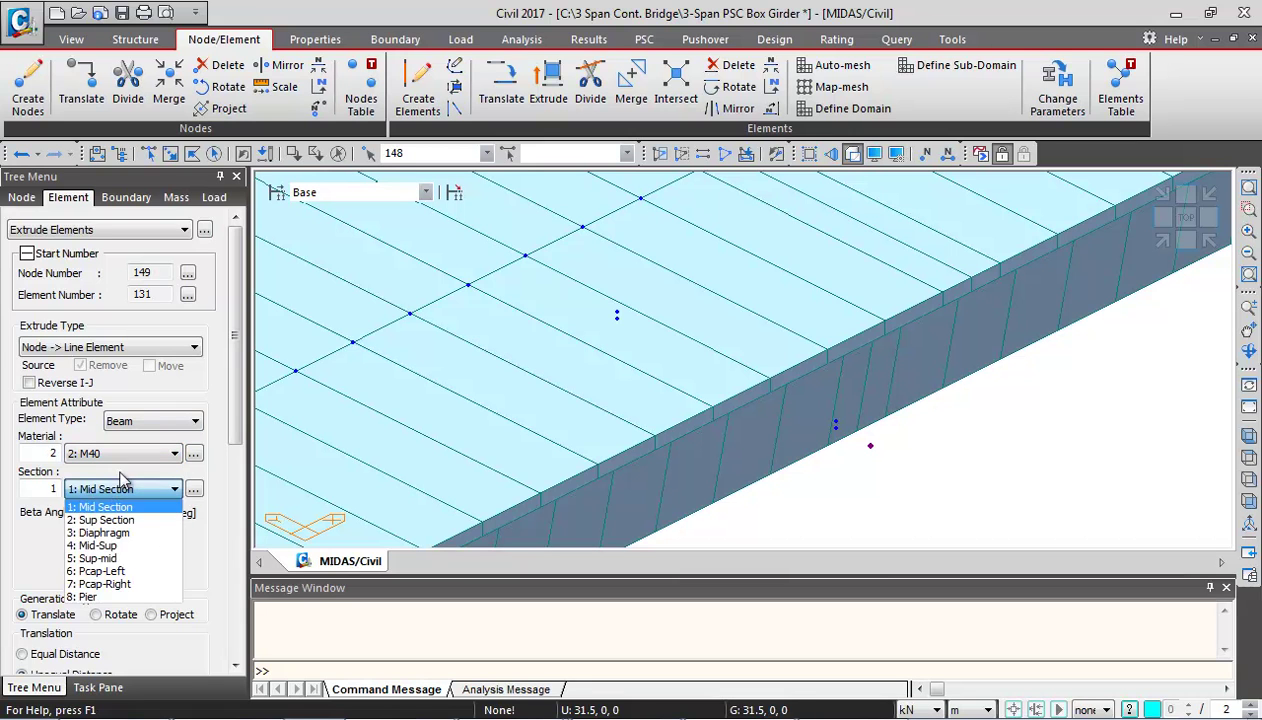
click(122, 503)
click(128, 489)
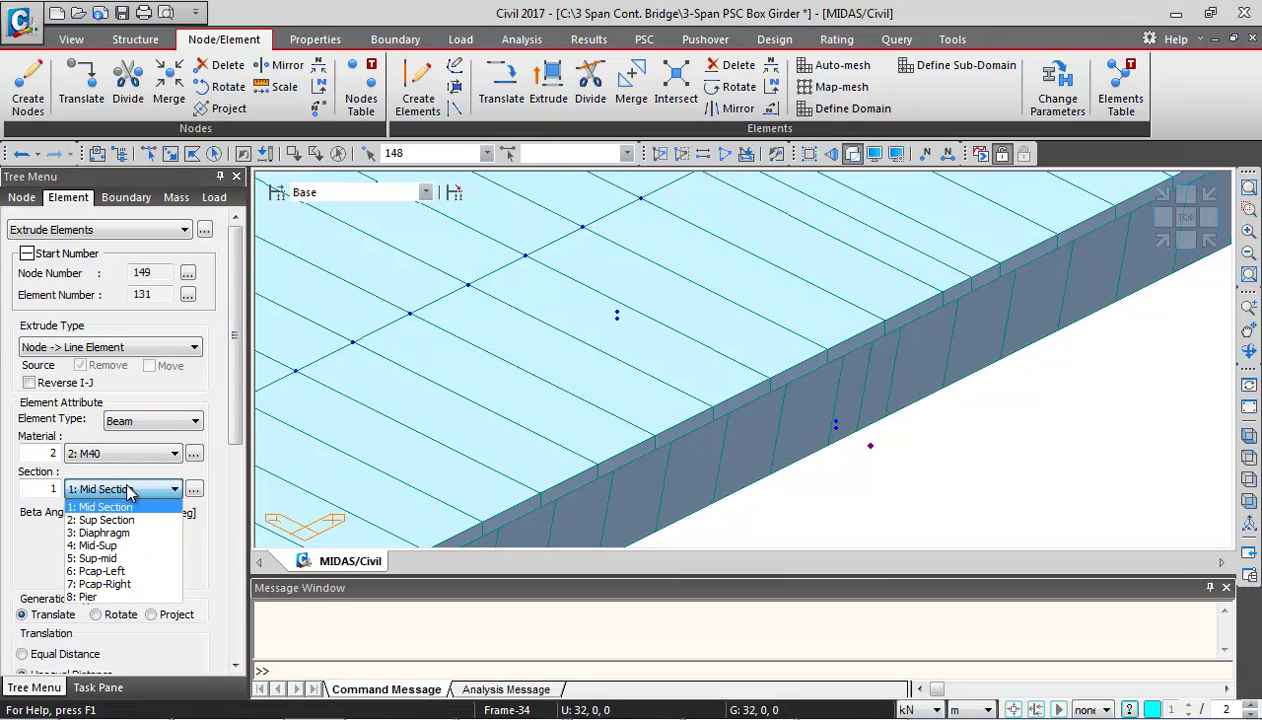
click(112, 584)
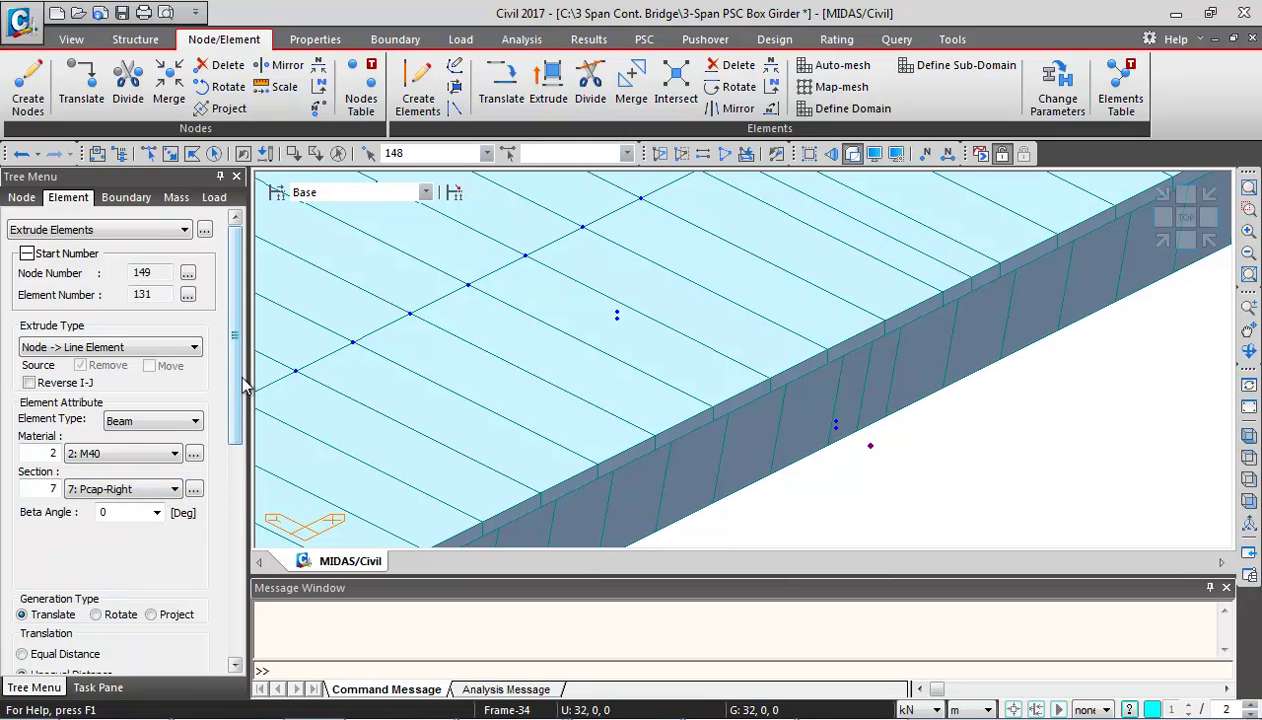
scroll(238, 390, down, 5)
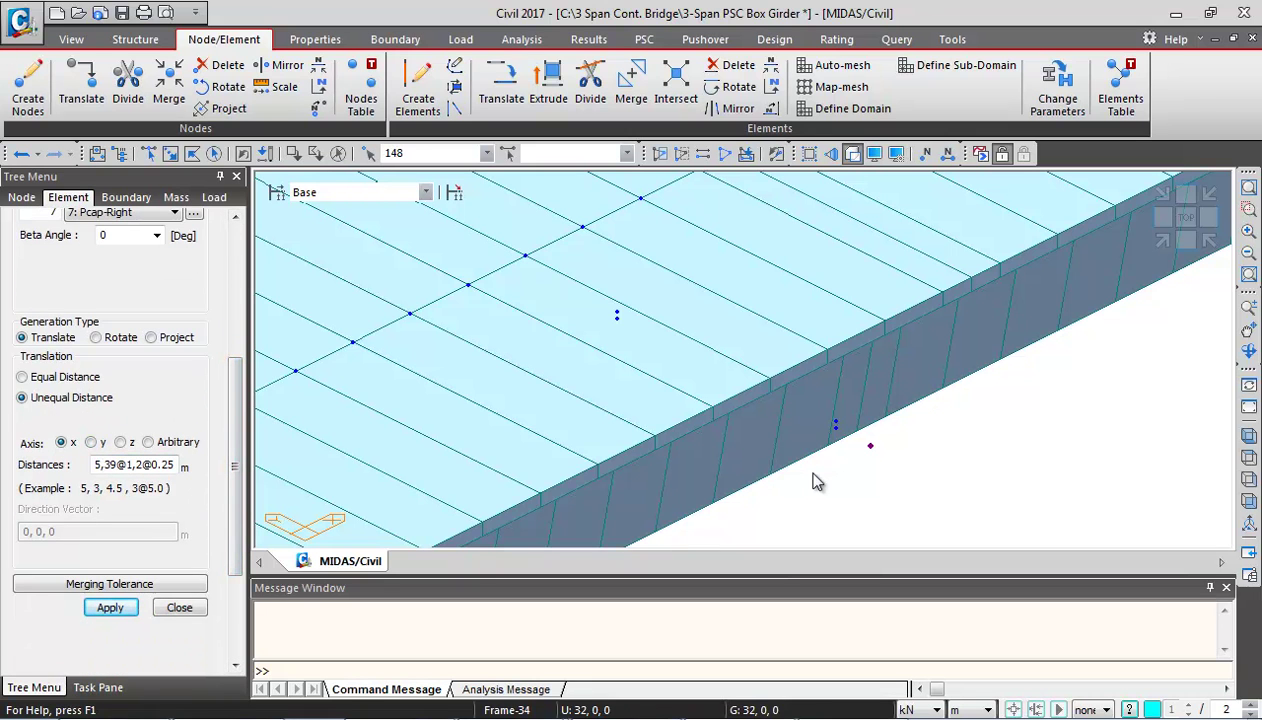
click(90, 443)
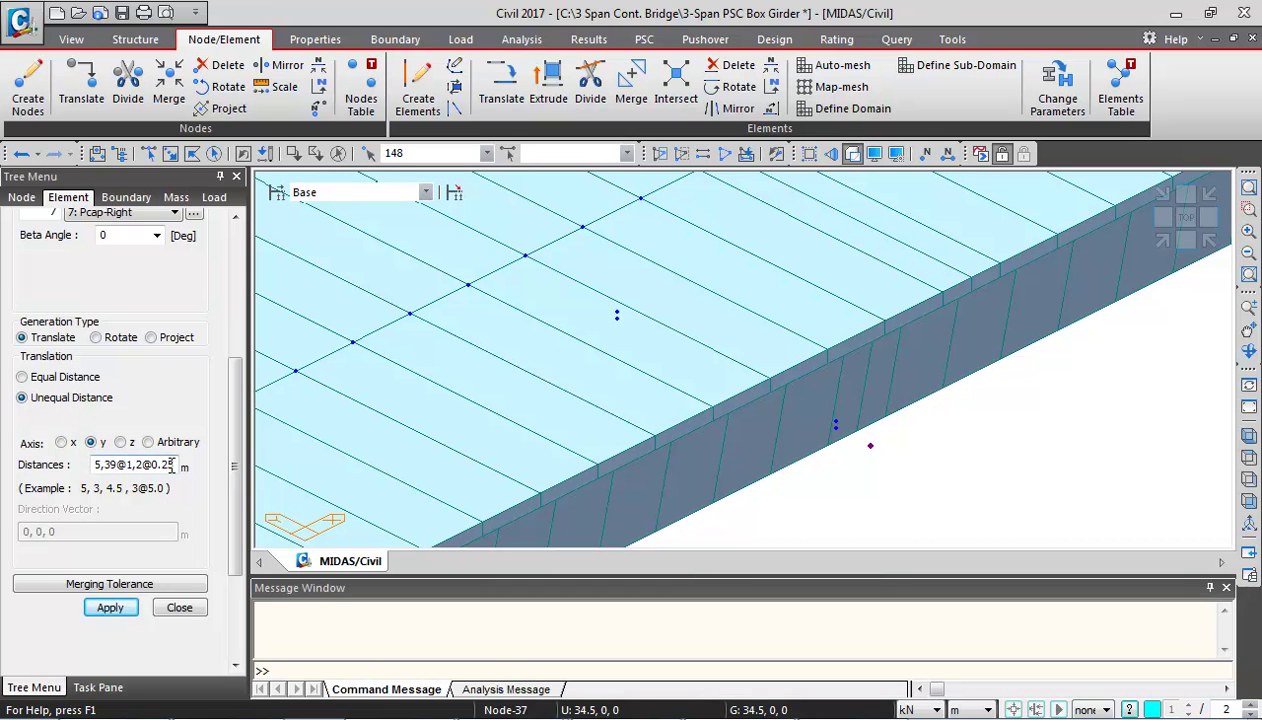
drag(176, 465, 46, 473)
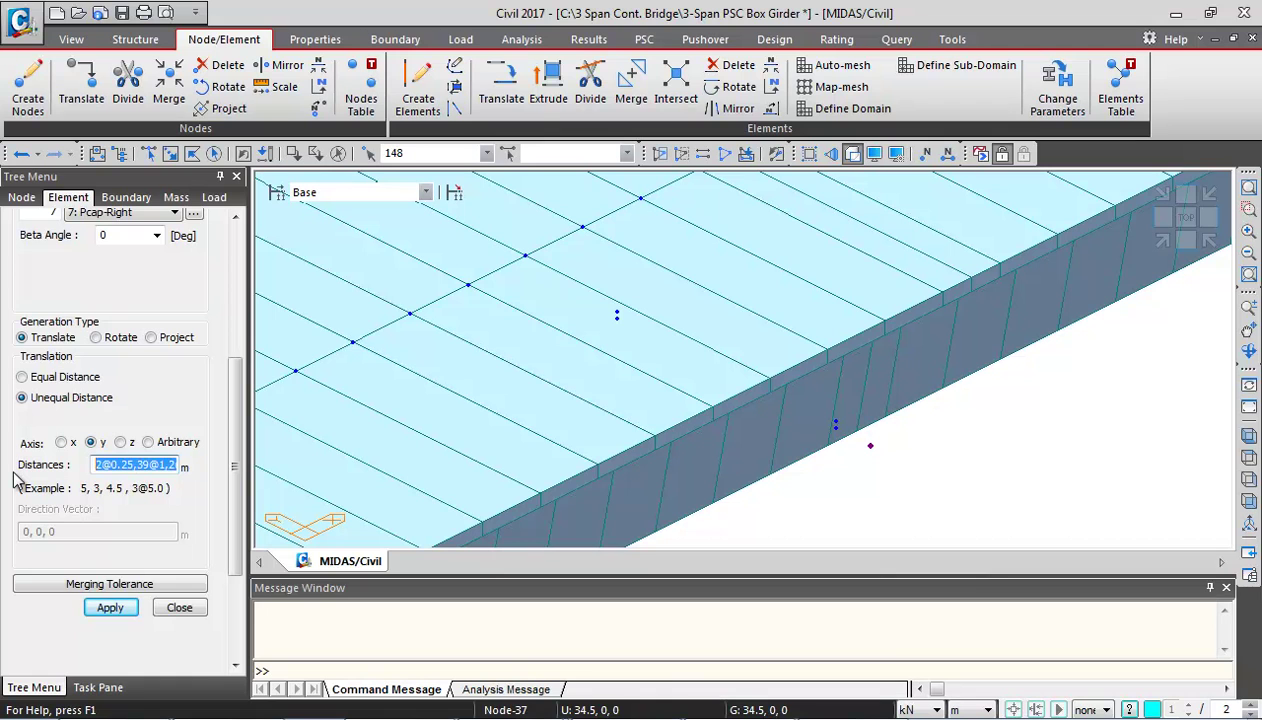
key(Delete)
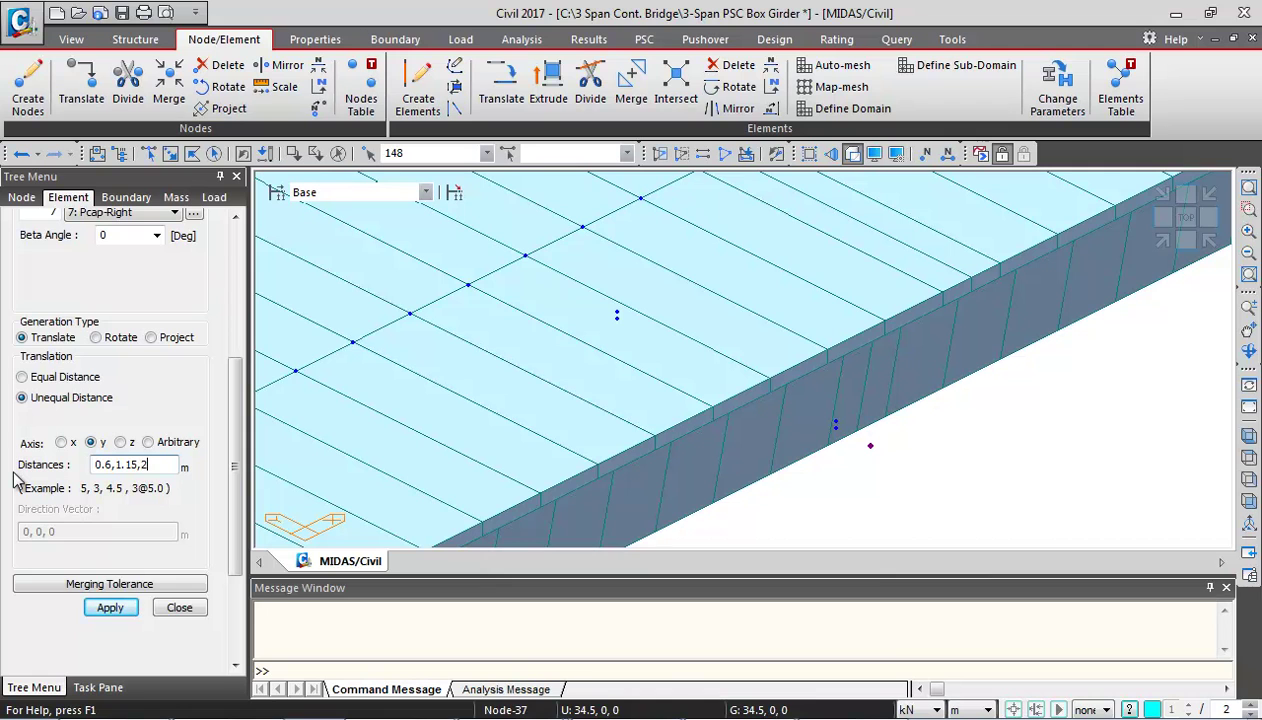
text(75,1.15,0.6)
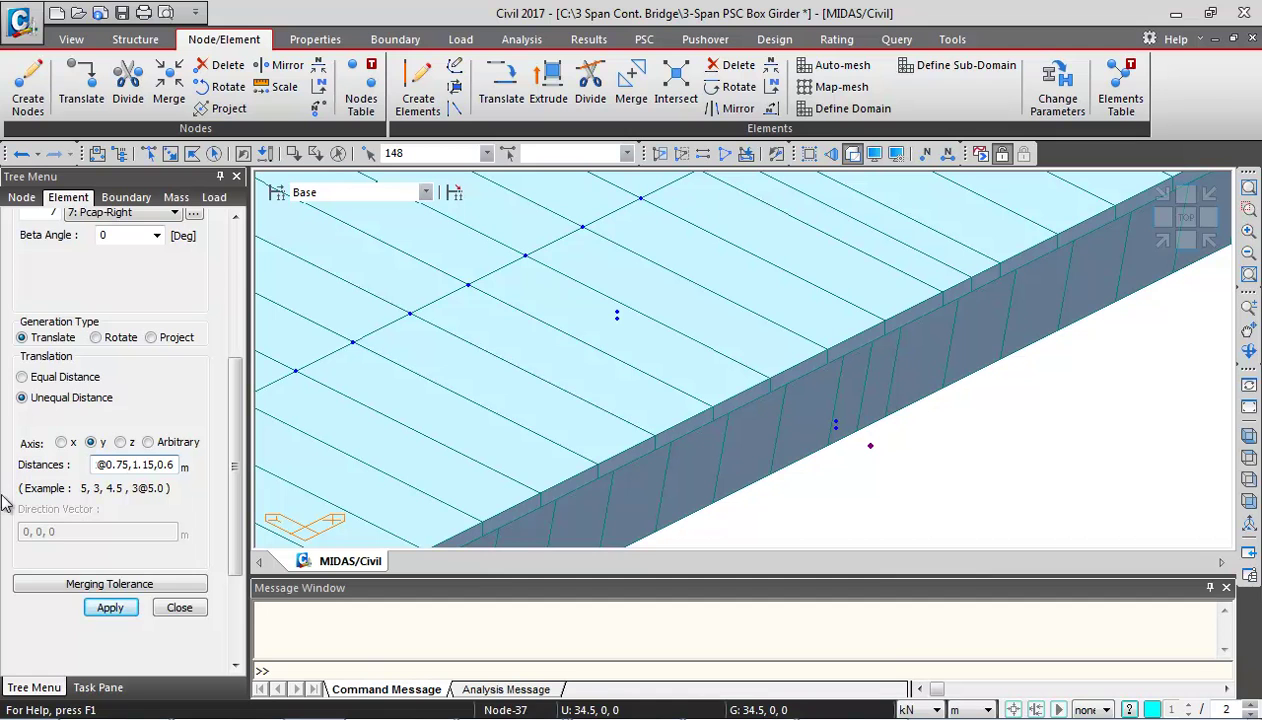
click(110, 607)
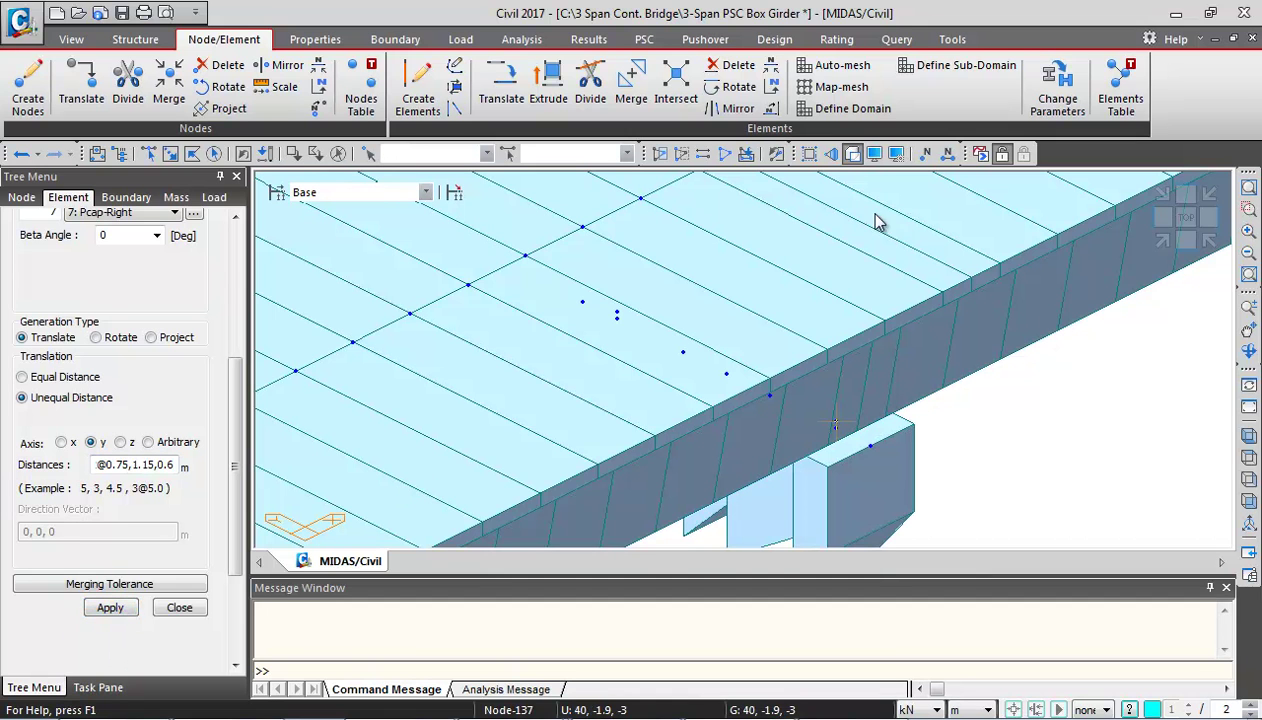
- Turn off Hidden Surface, view from the left side, and window-select elements 133 and 134
click(852, 154)
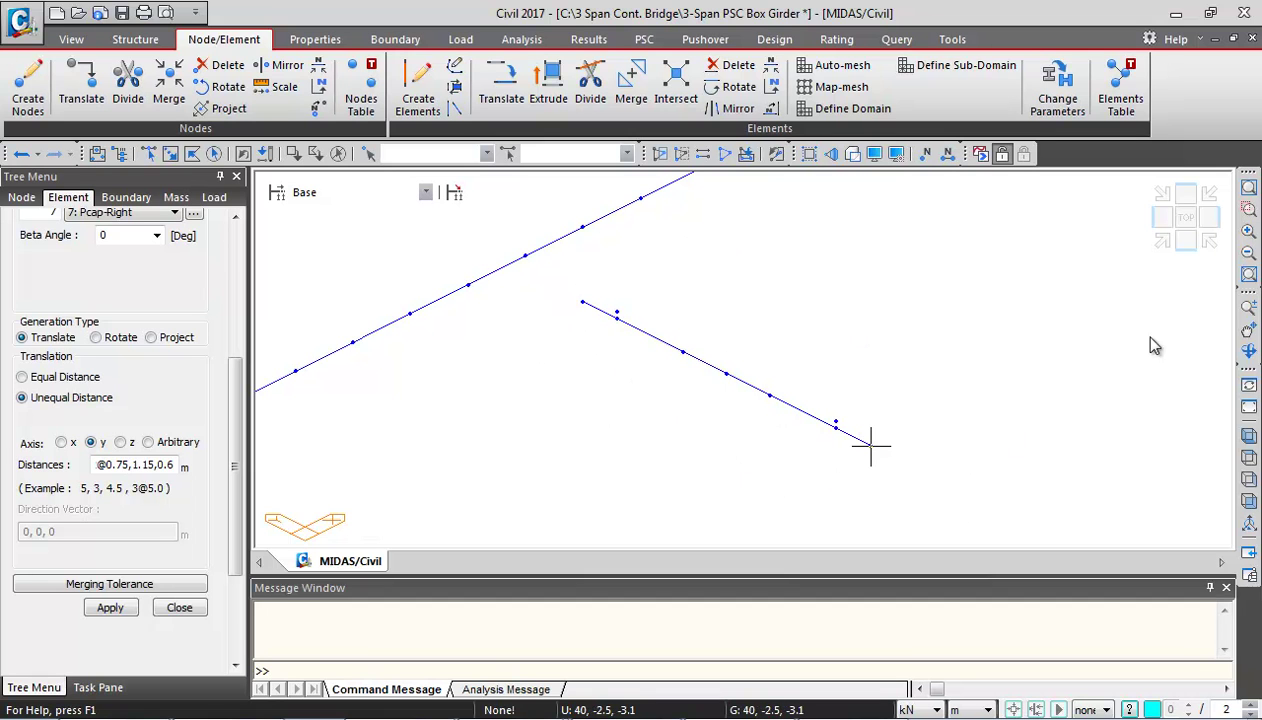
click(1163, 219)
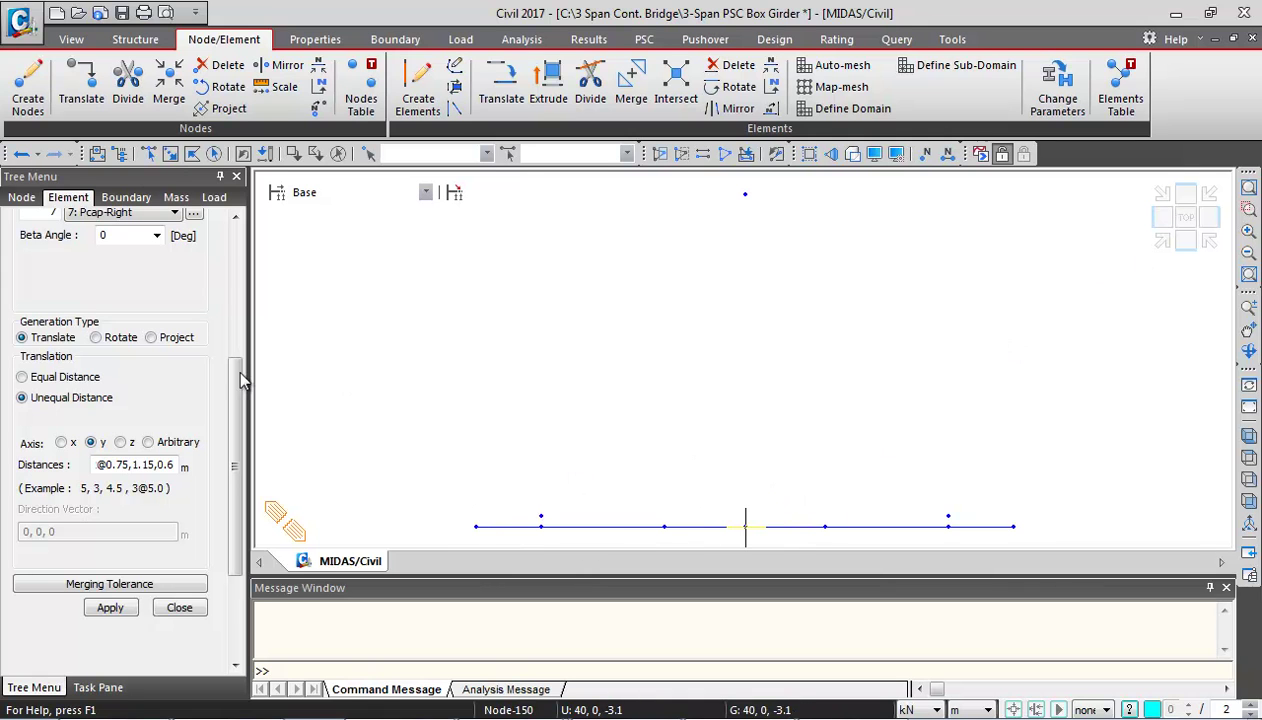
click(148, 153)
drag(651, 511, 827, 532)
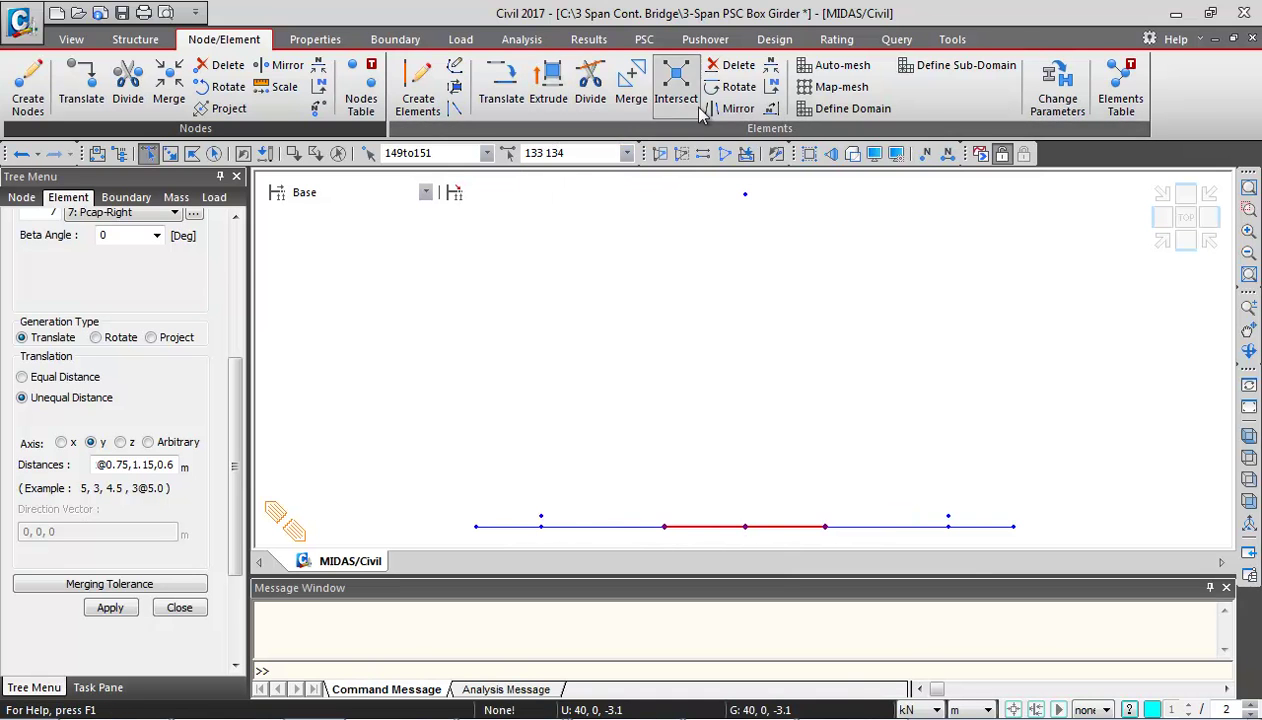
- Delete elements 133 and 134 while keeping their nodes, then recentre the view
click(737, 70)
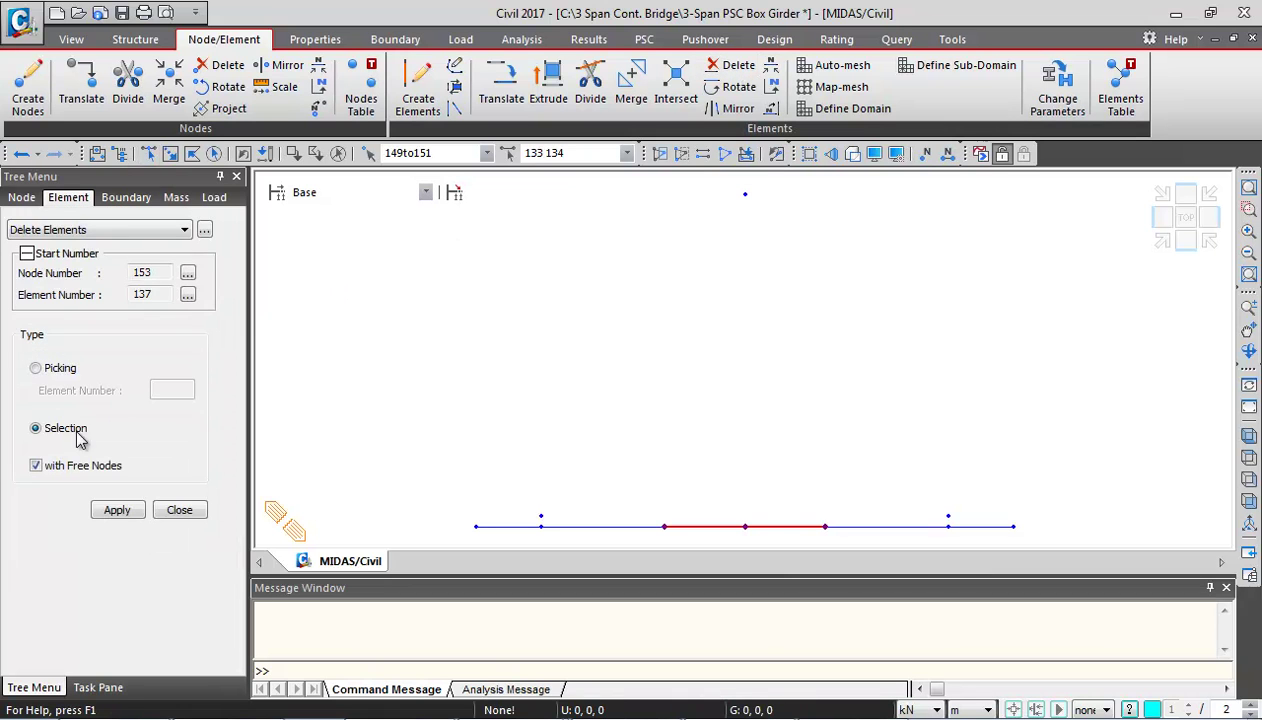
click(52, 472)
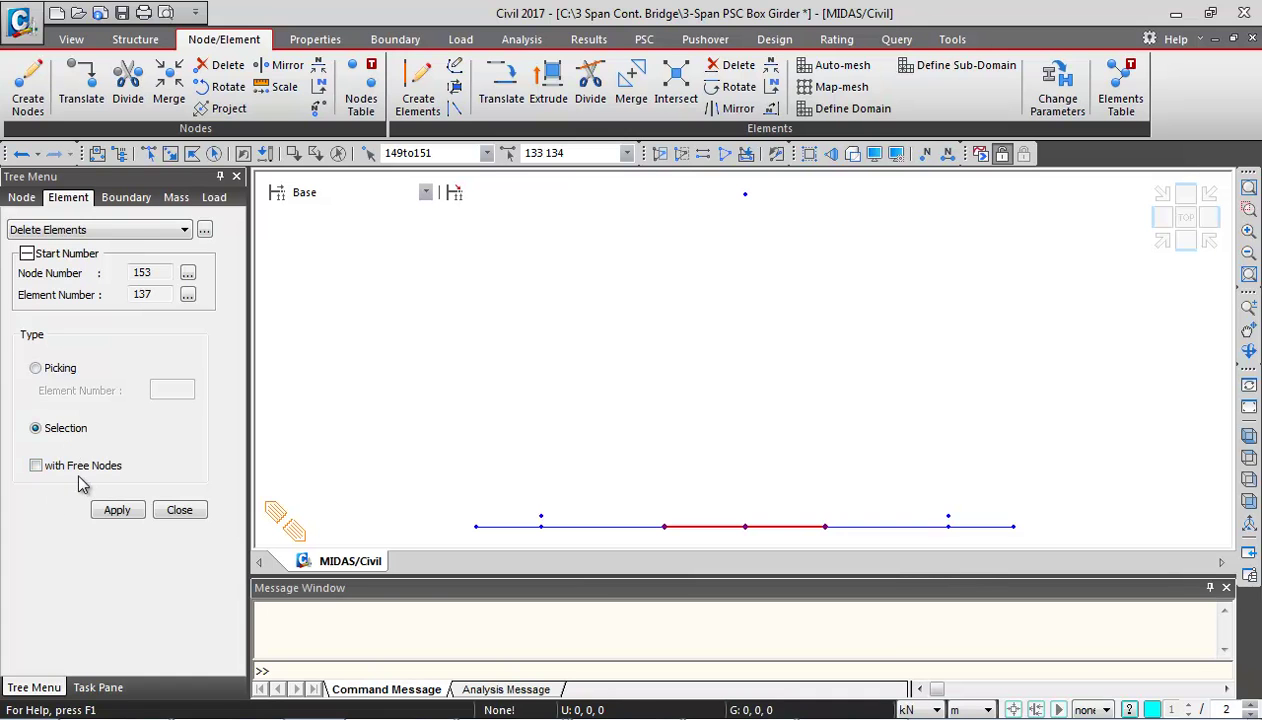
click(117, 511)
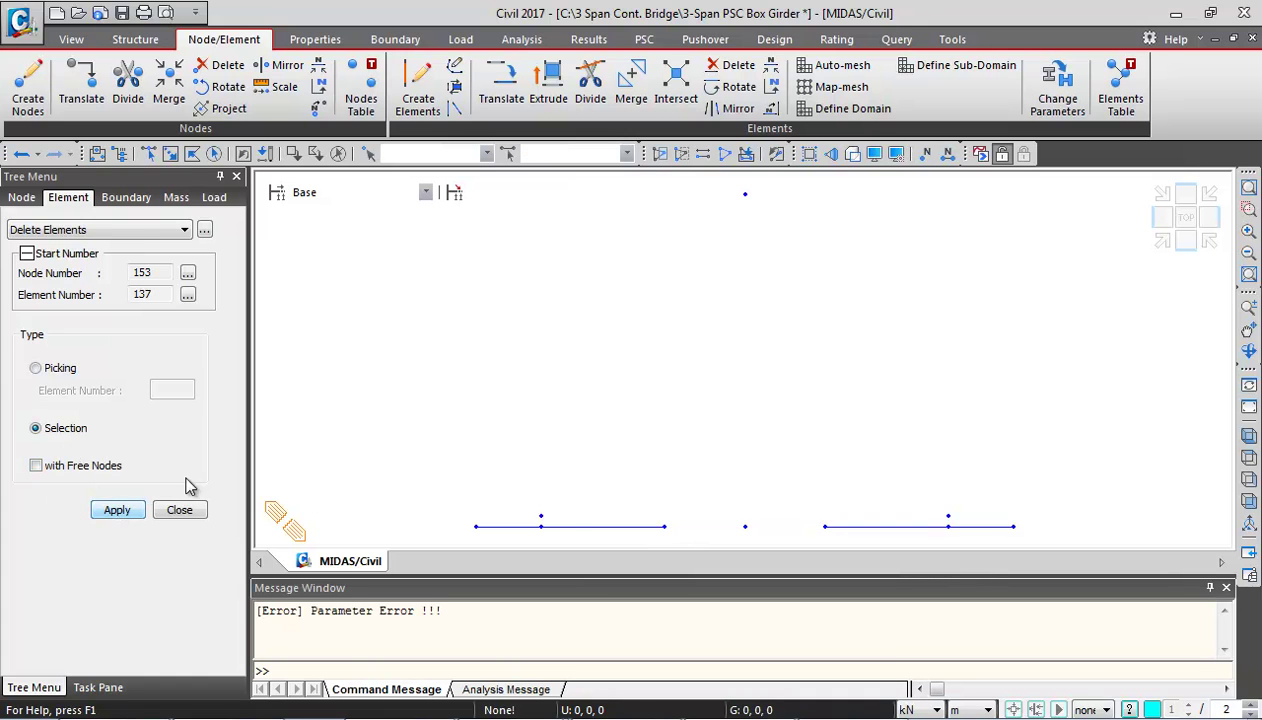
middle_drag(687, 509, 672, 421)
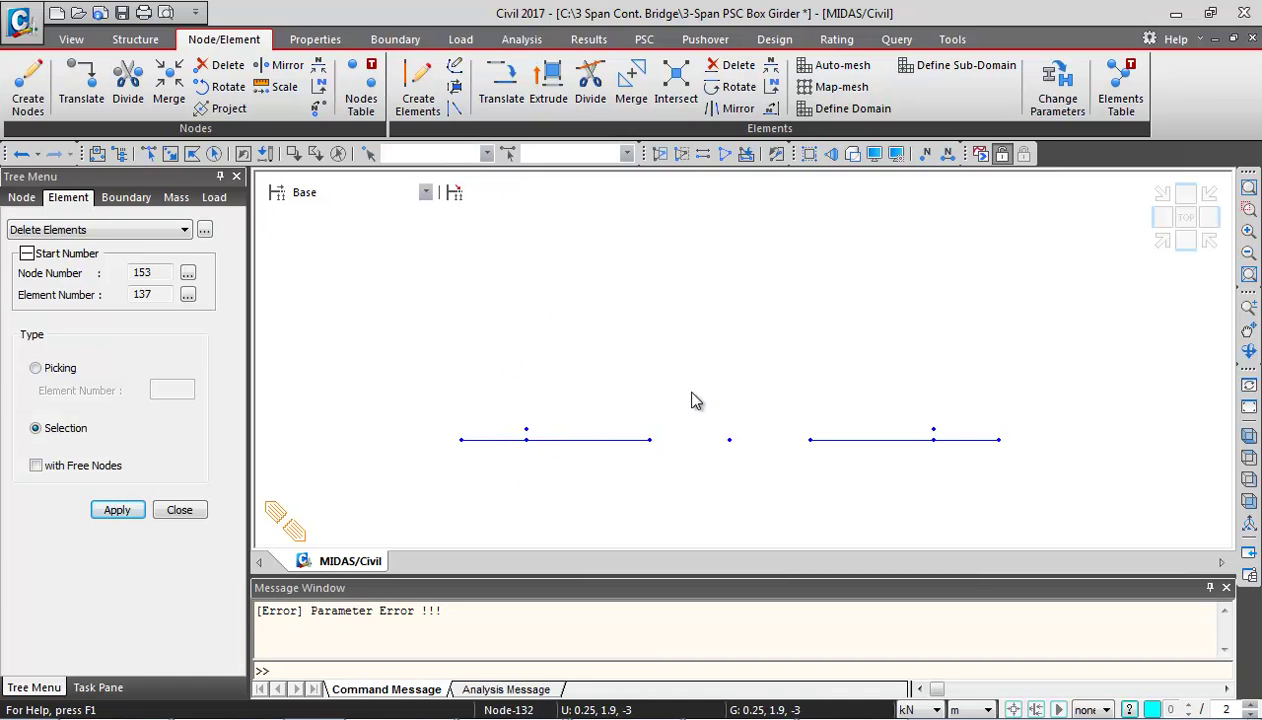
- Select centre node 150 and set extrusion material 2: M40 and section 8: Pier
click(170, 153)
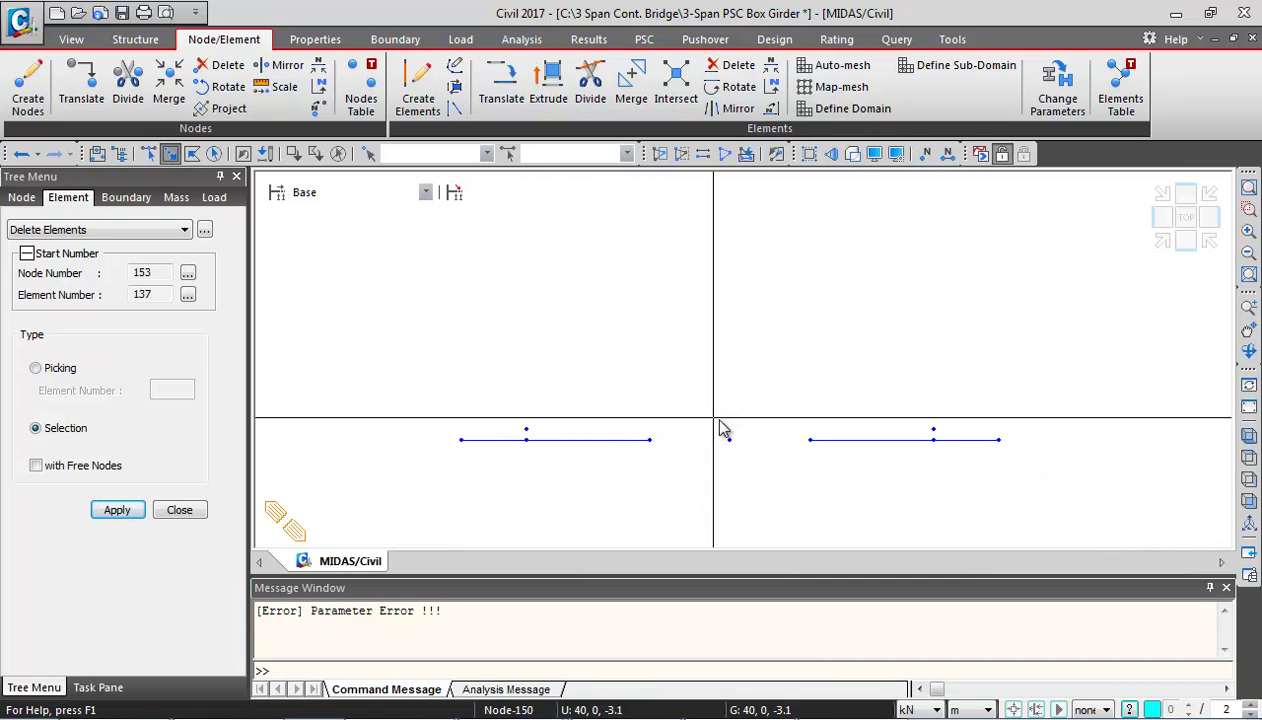
drag(711, 411, 748, 485)
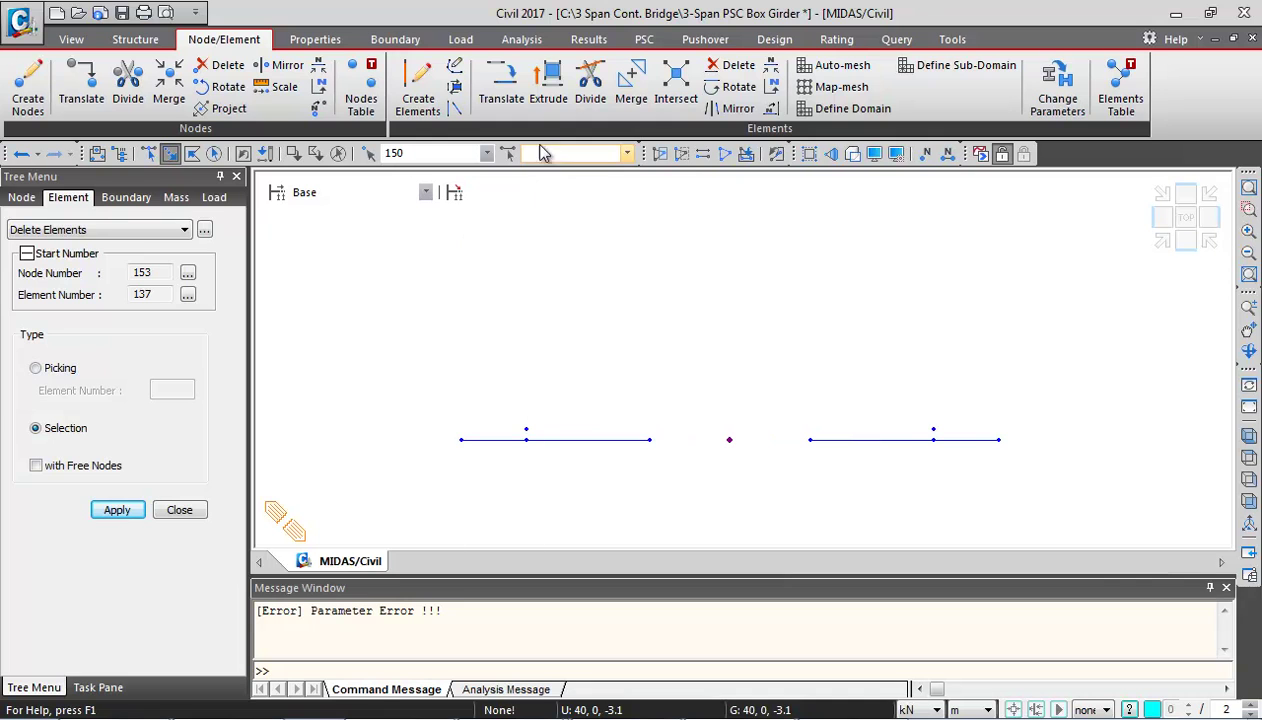
click(549, 92)
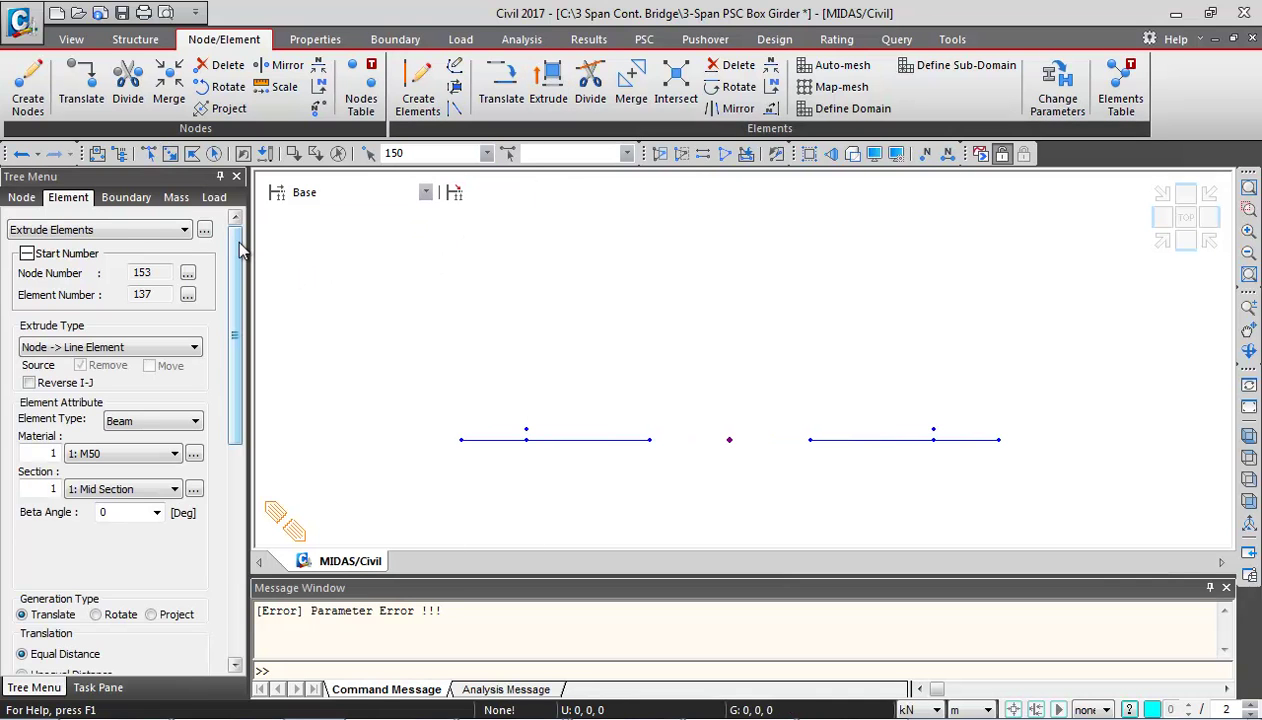
click(127, 454)
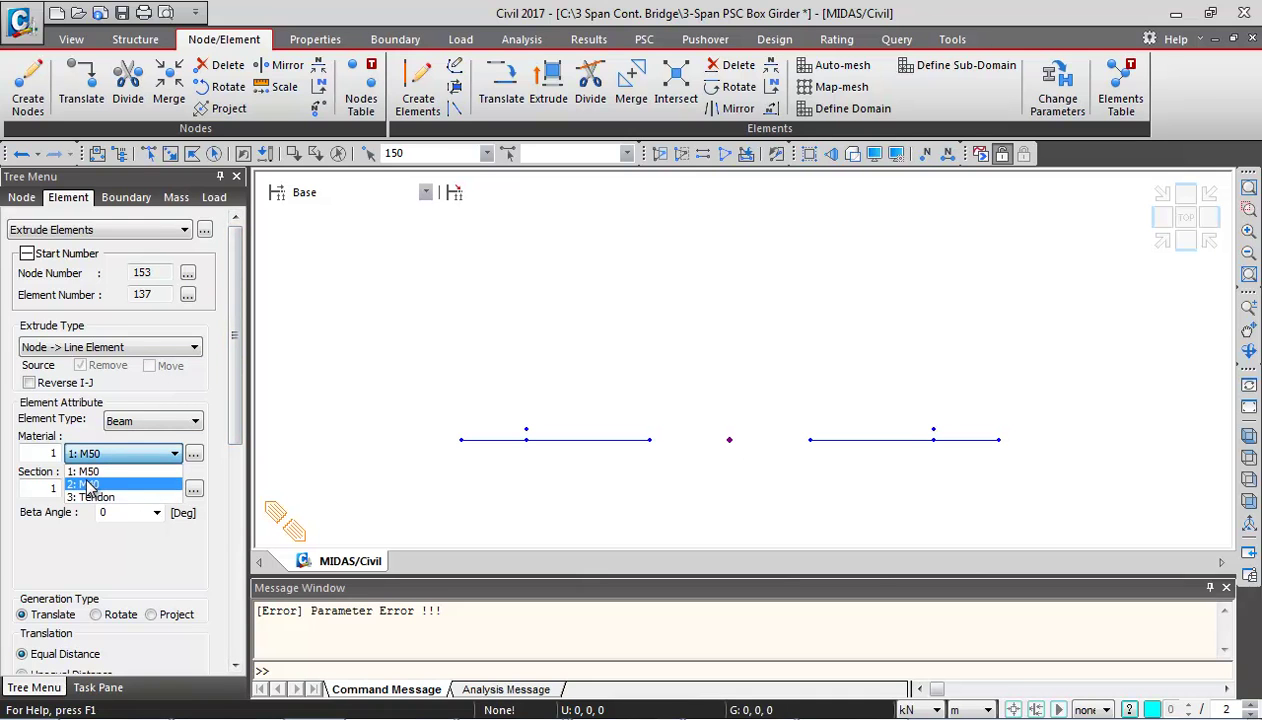
click(90, 485)
click(105, 493)
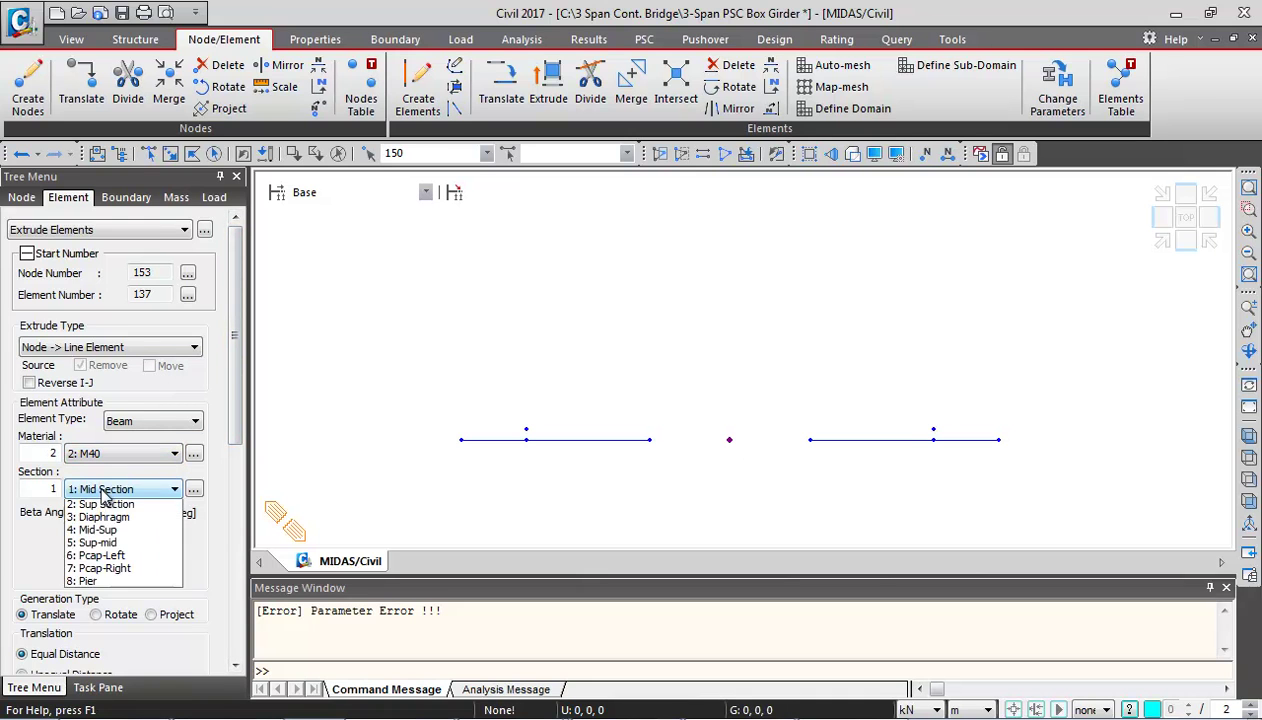
click(88, 590)
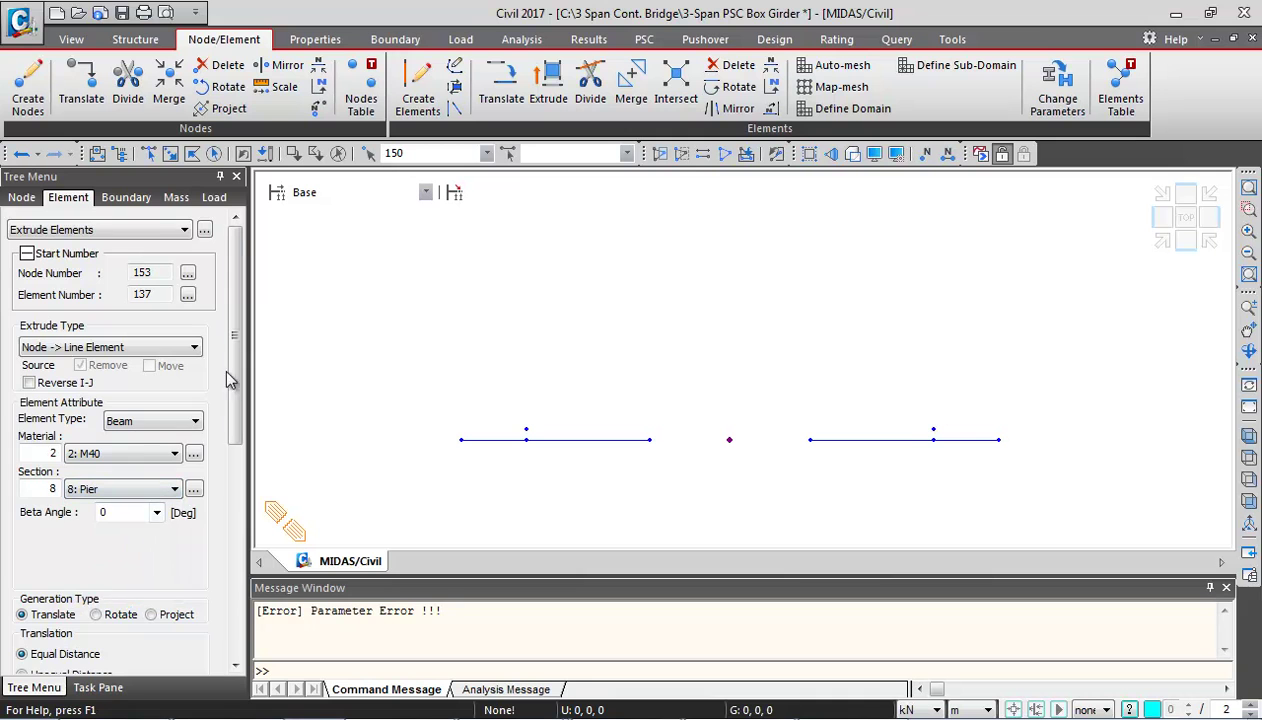
- Extrude node 150 by -10 m along z to form the pier, then check the views
scroll(238, 350, down, 6)
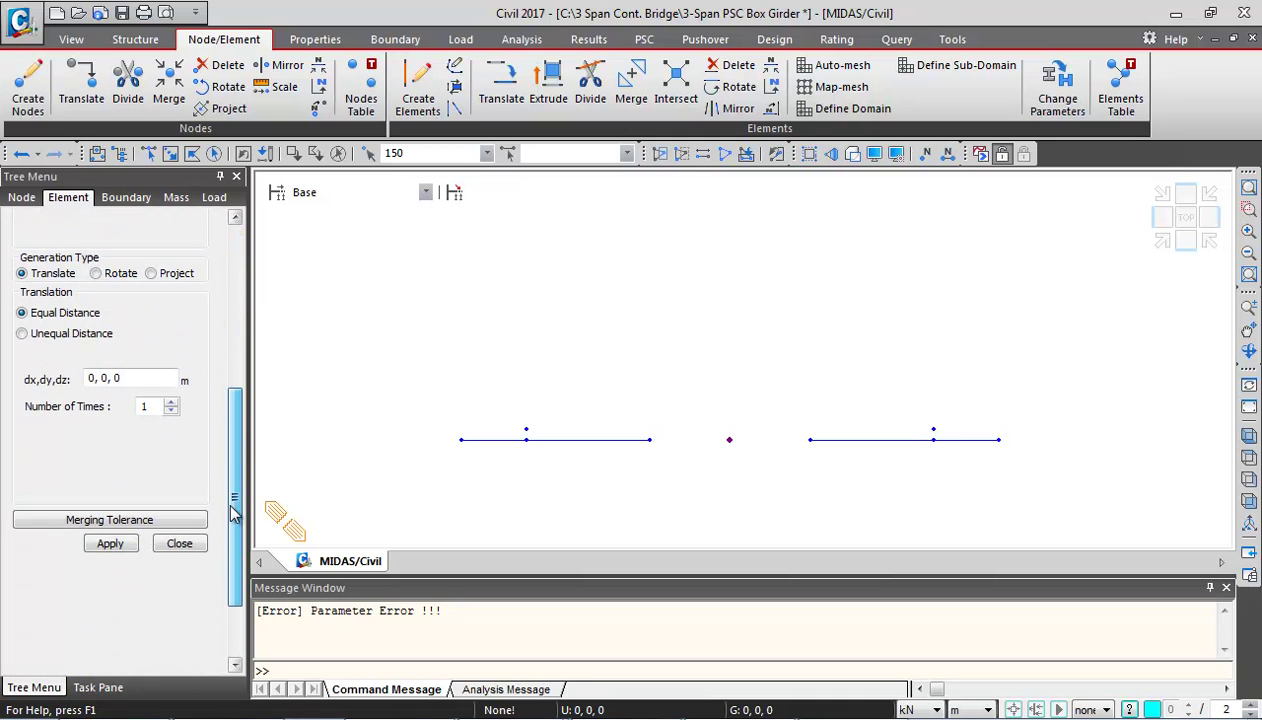
click(90, 335)
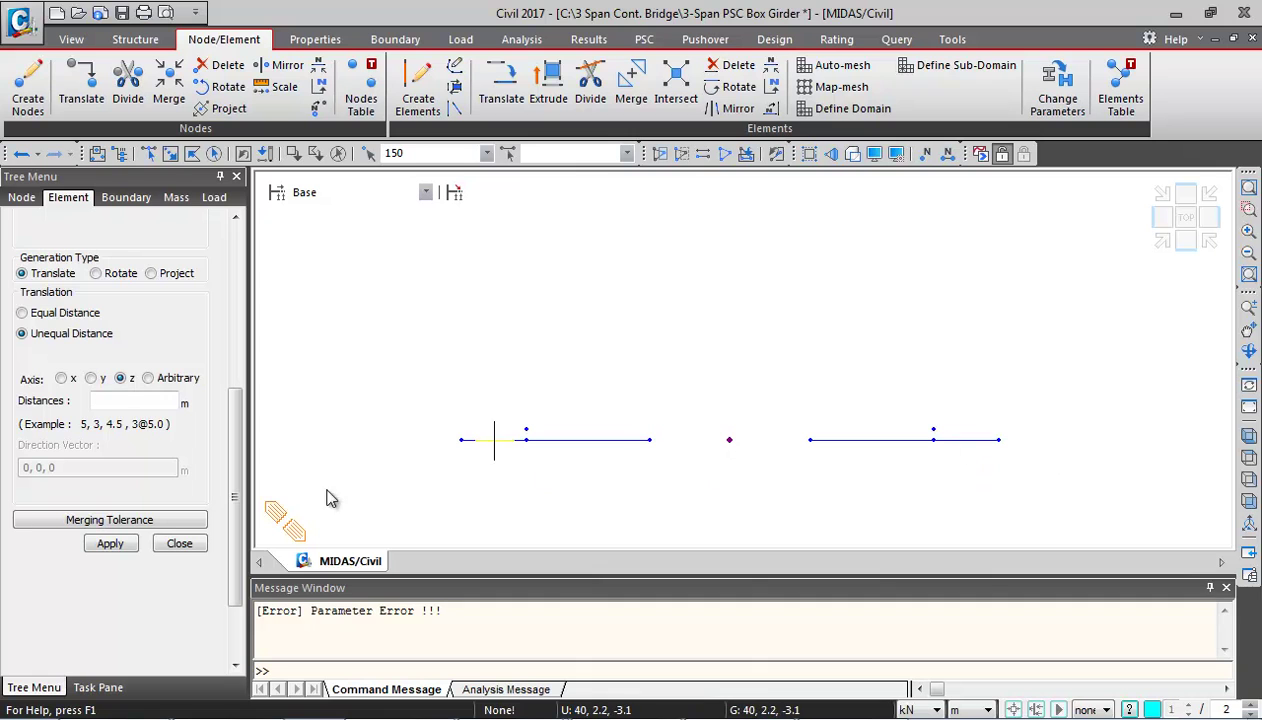
click(121, 400)
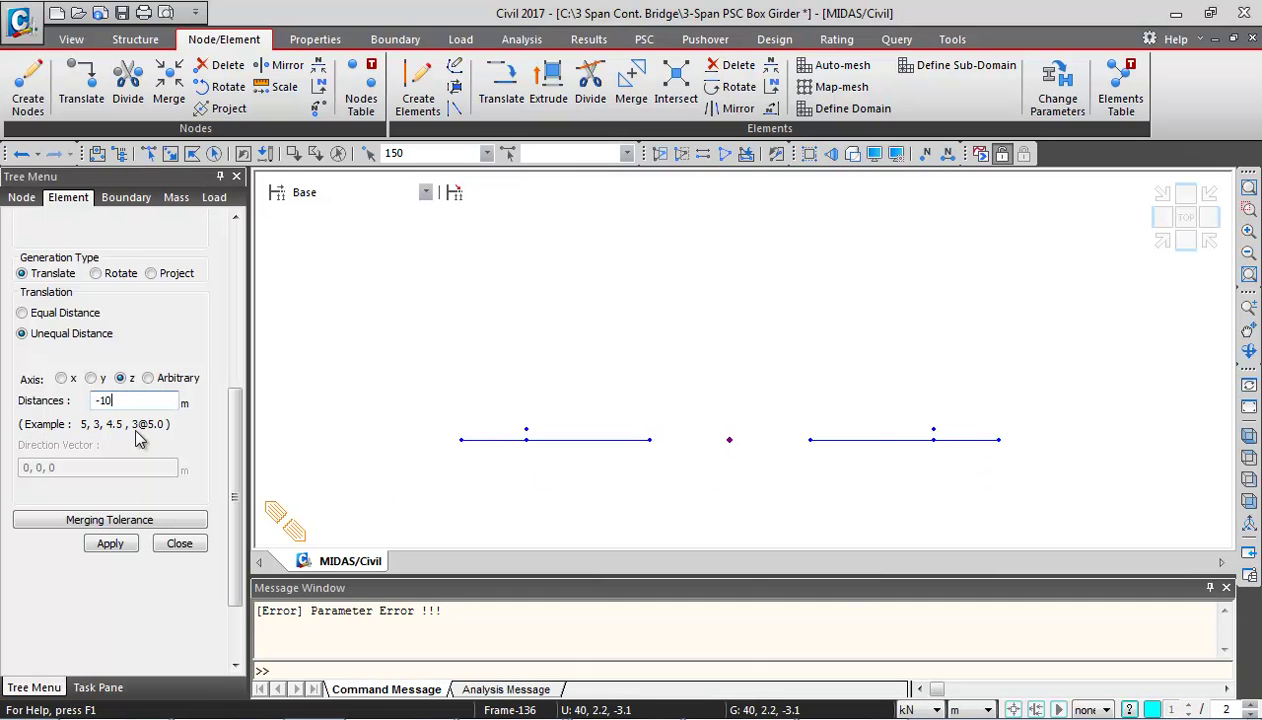
click(110, 543)
click(1162, 241)
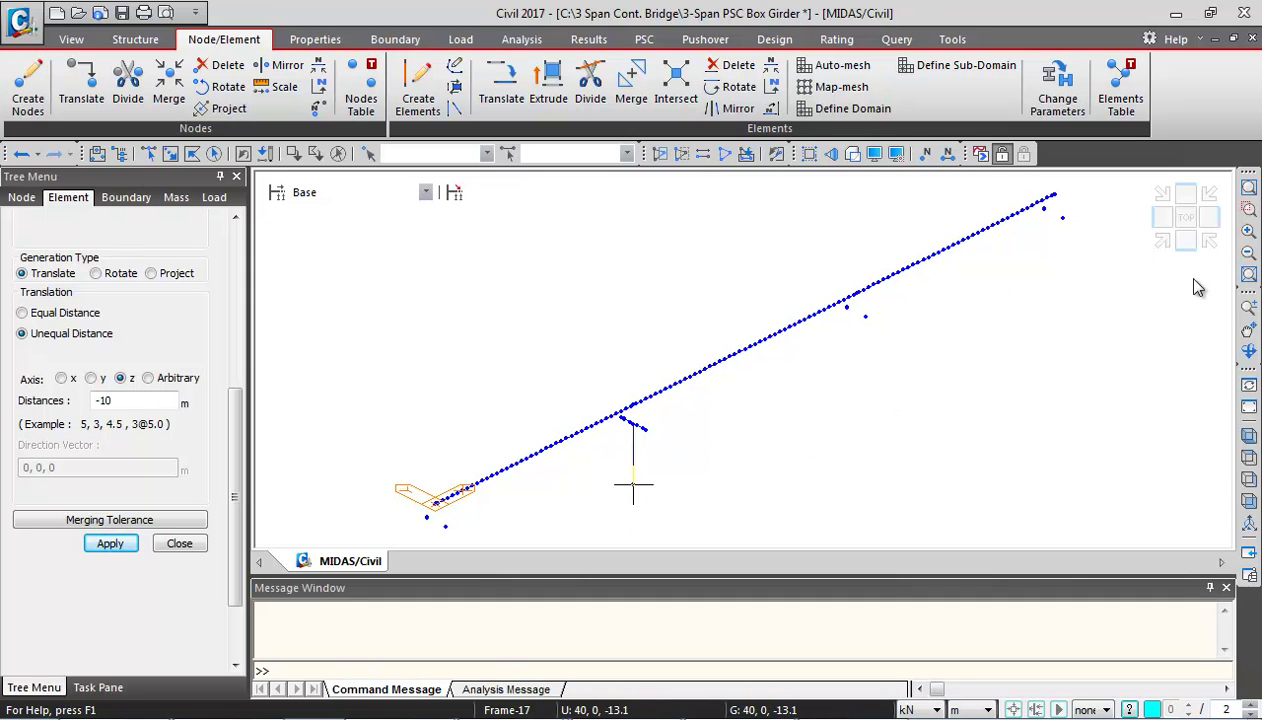
click(1185, 243)
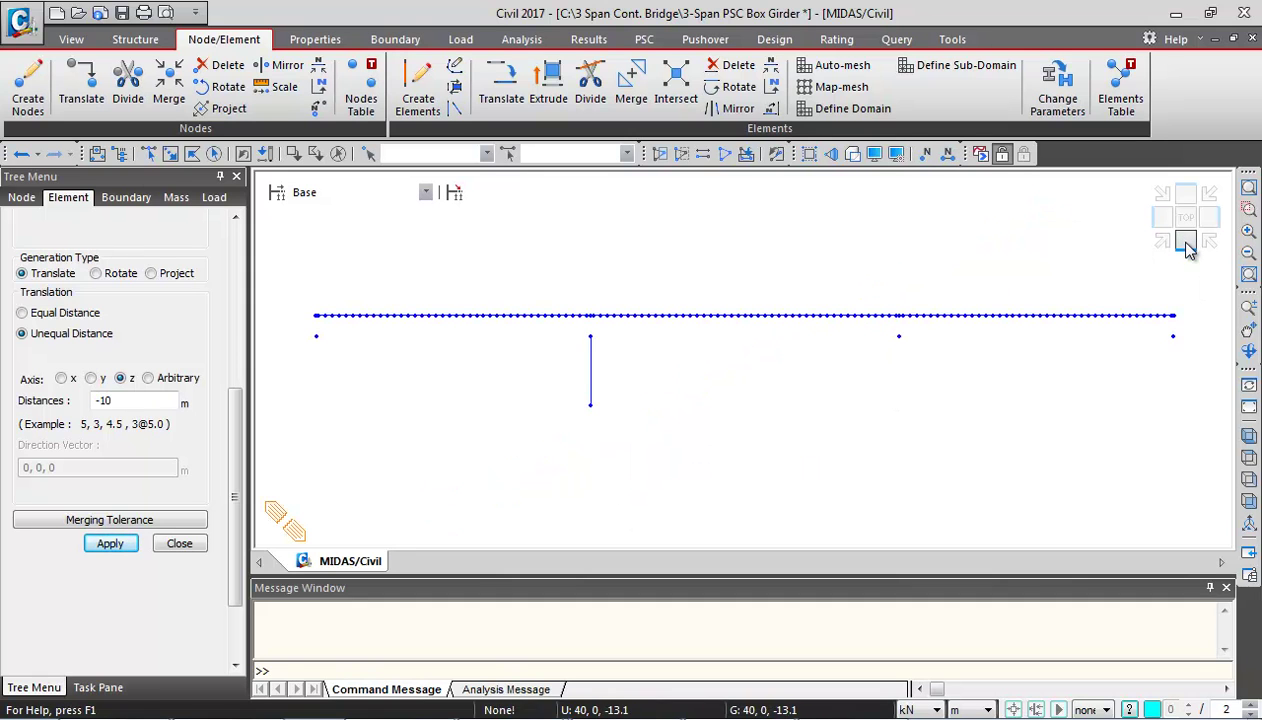
- Copy the selected pier 45 m along x with Intersect Node and Elem enabled
click(148, 155)
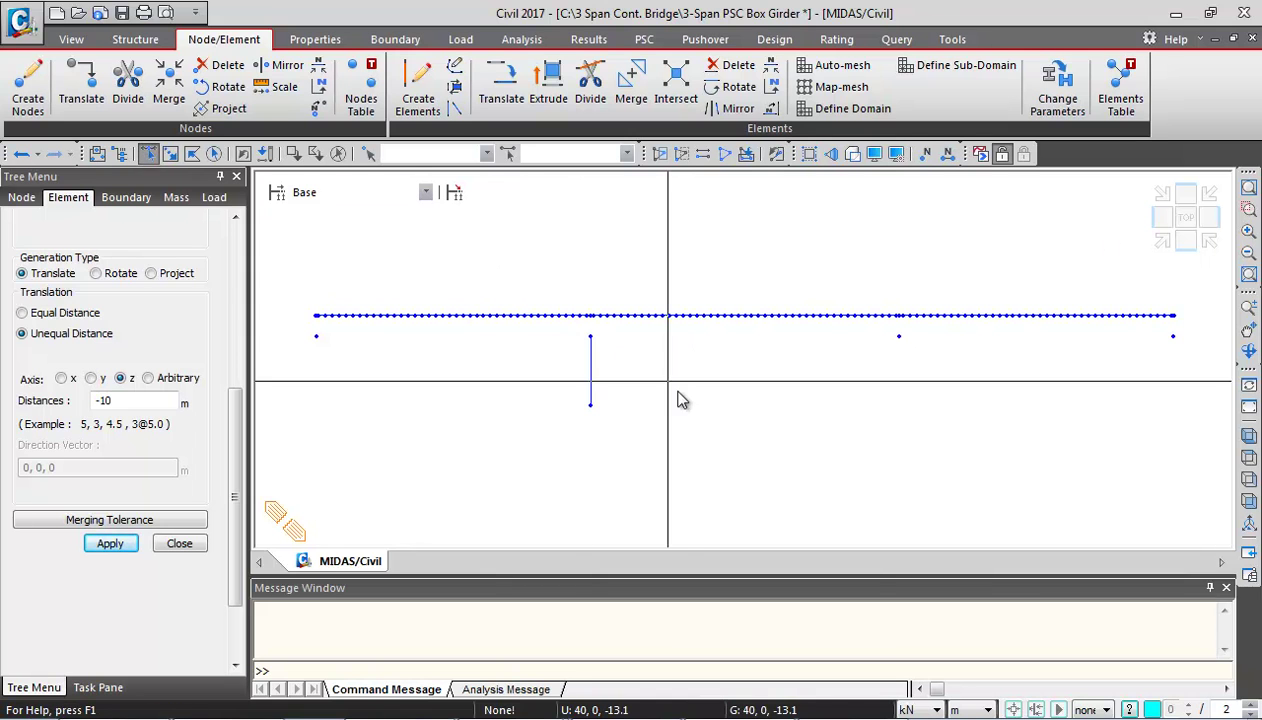
drag(580, 326, 607, 470)
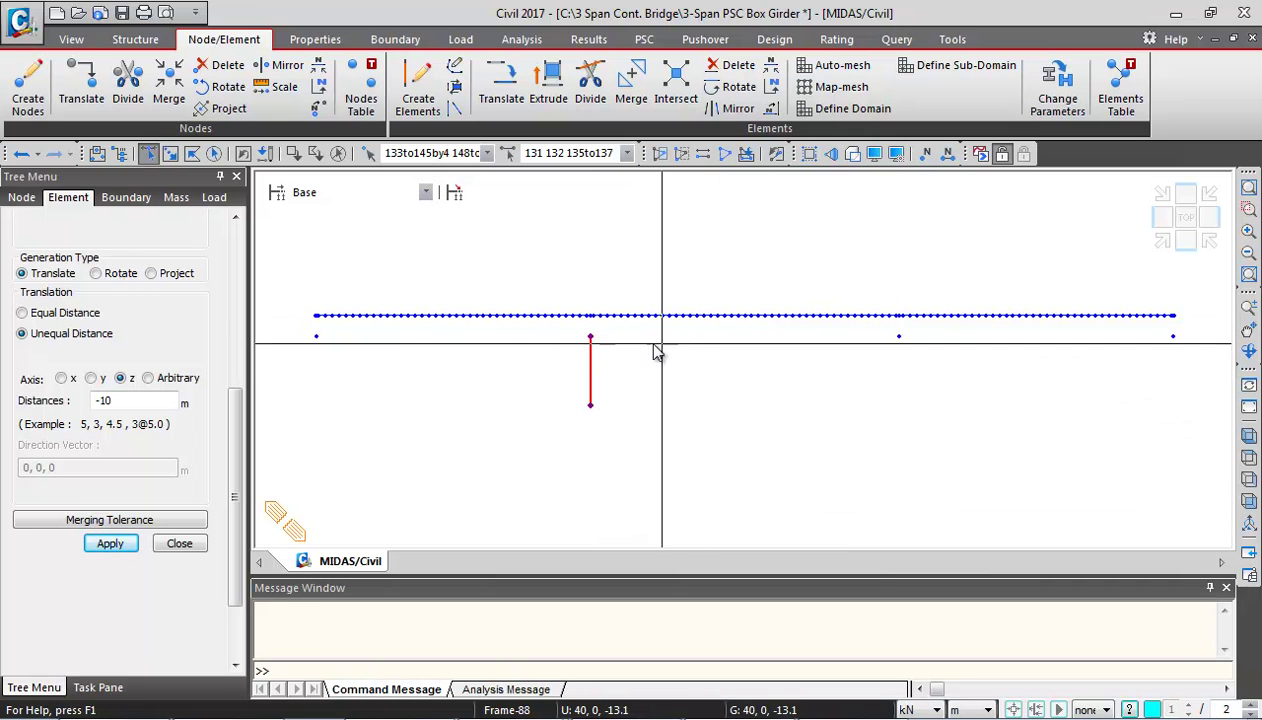
click(503, 97)
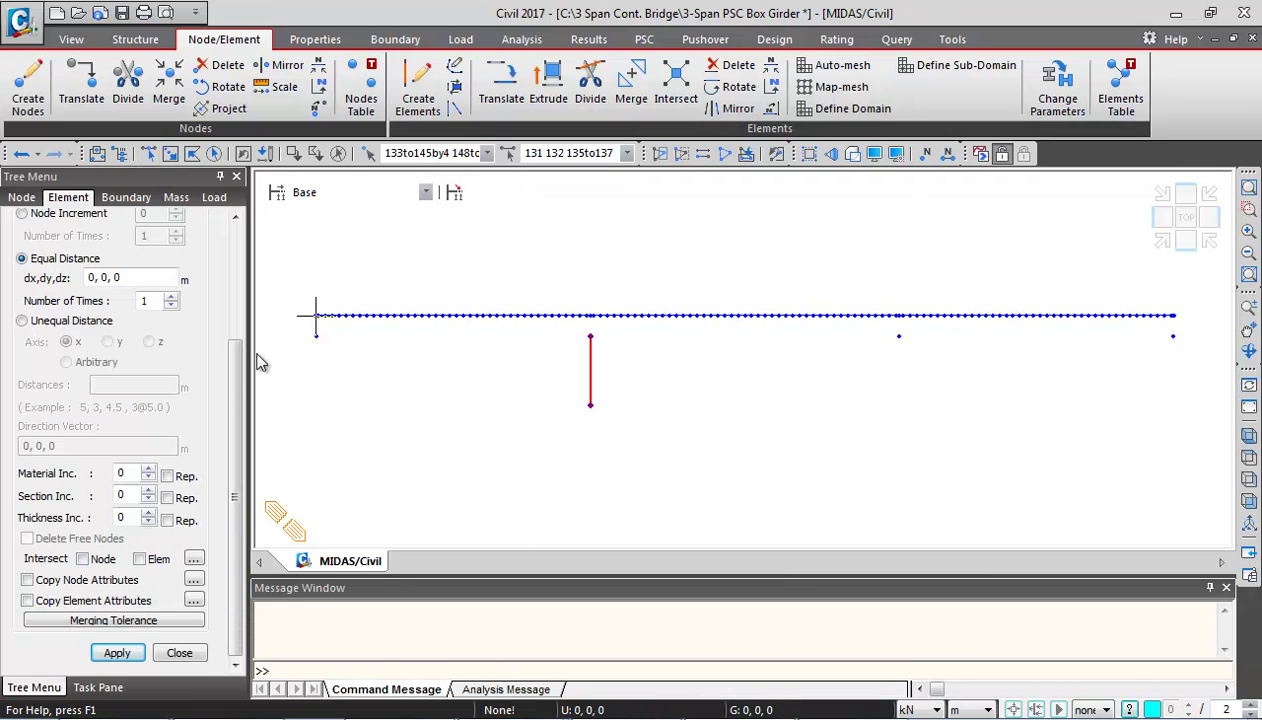
click(98, 321)
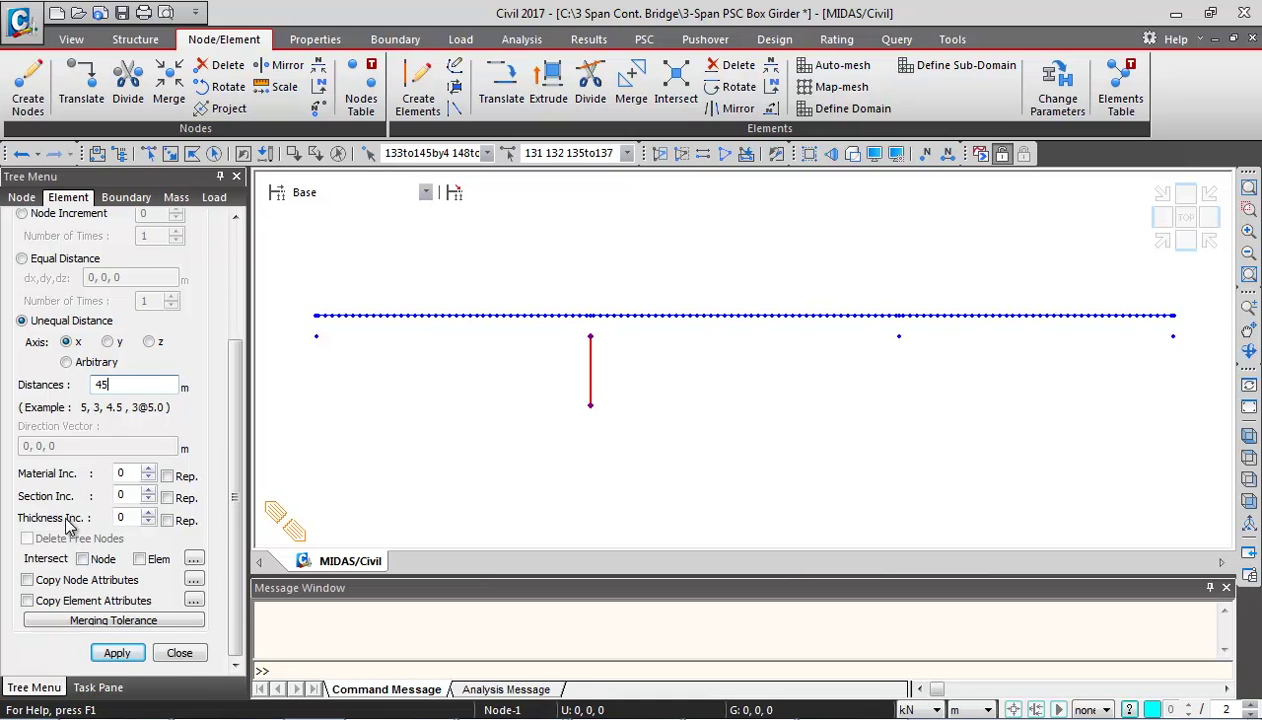
click(84, 562)
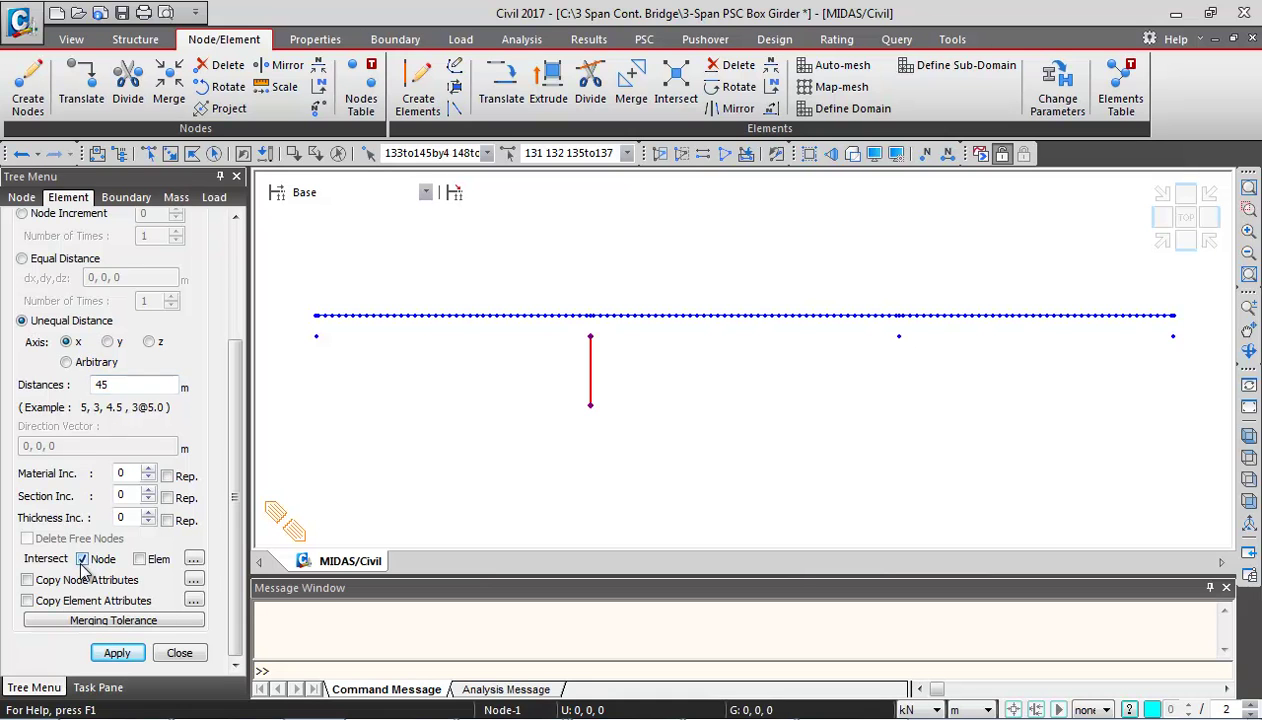
click(139, 560)
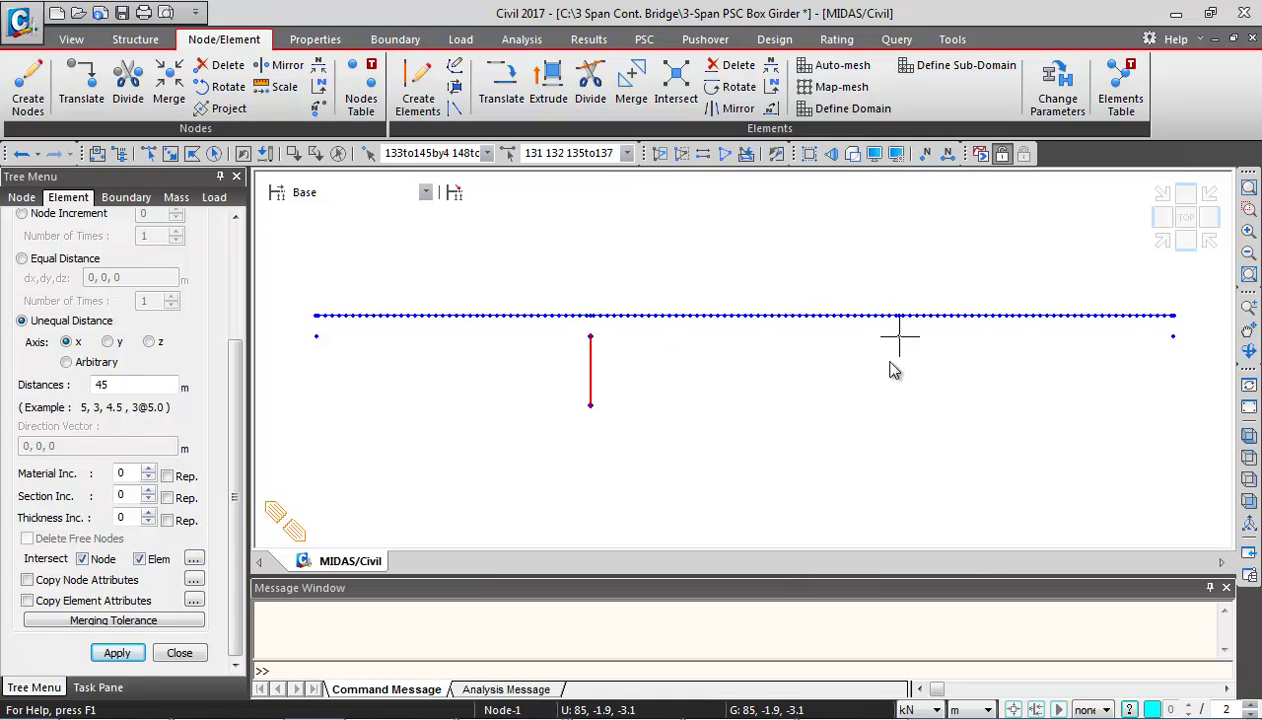
click(136, 653)
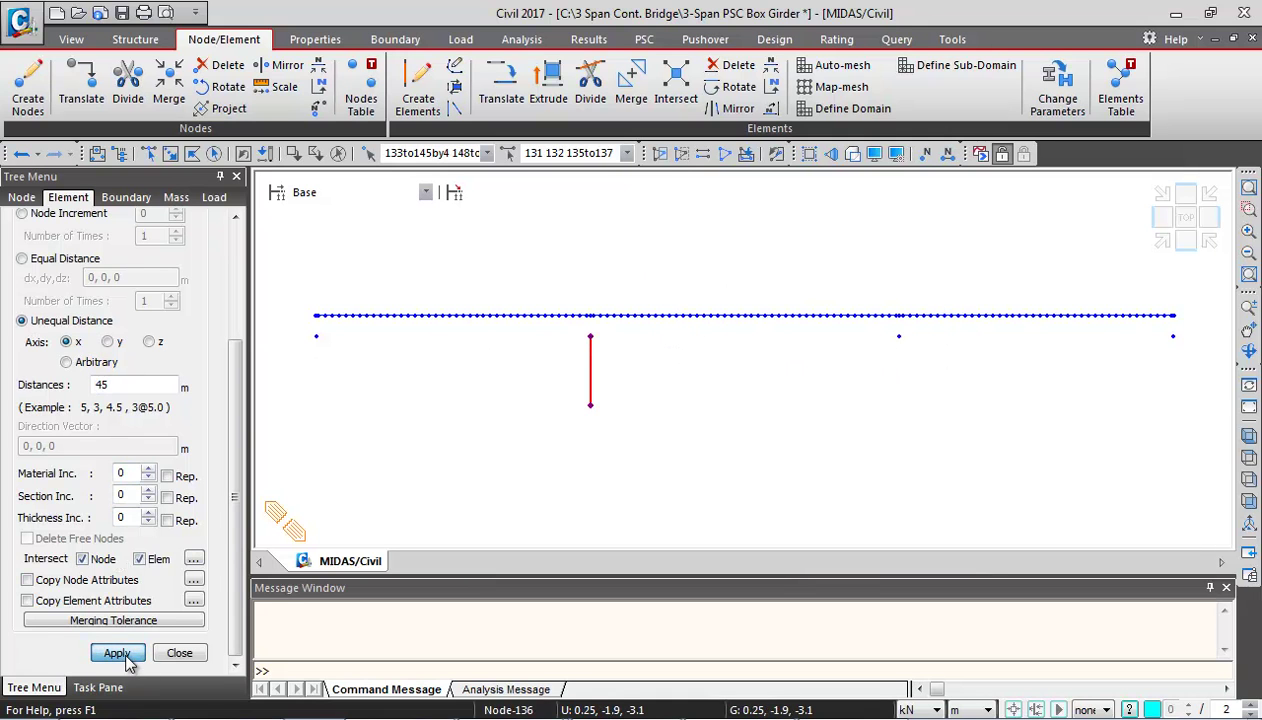
click(1150, 240)
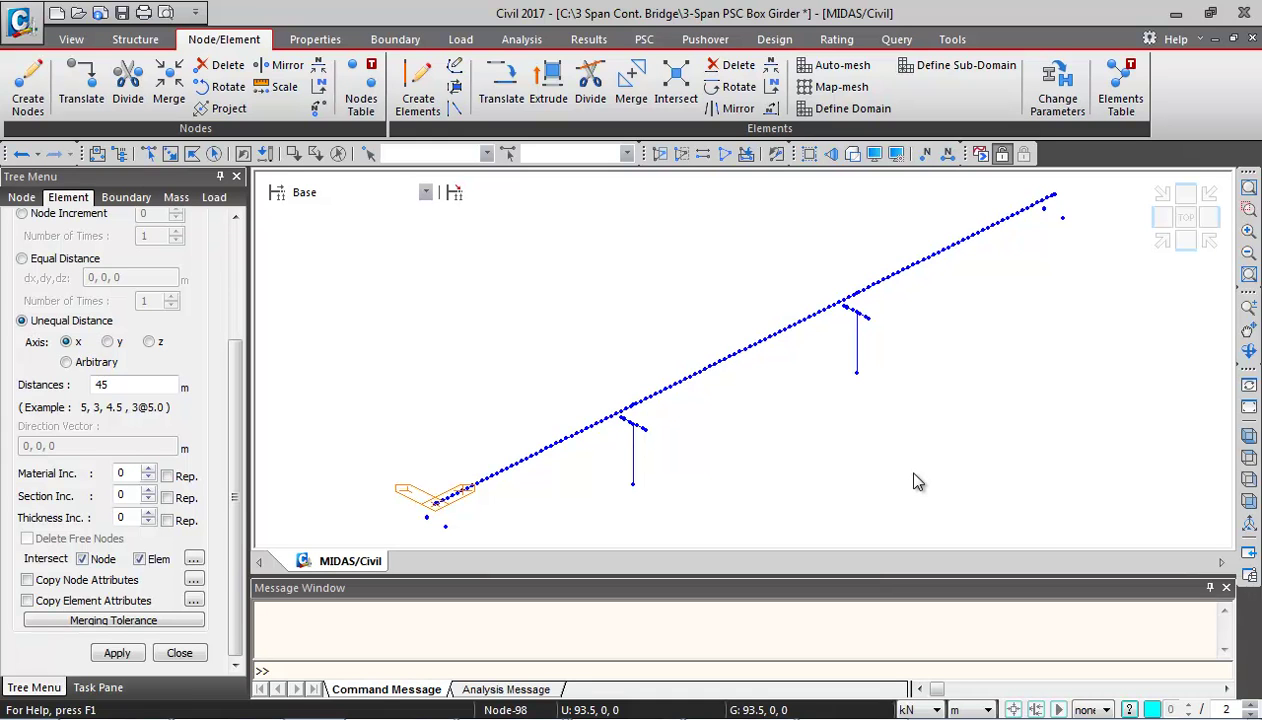
- Renumber all nodes and elements from 1, with target Node & Element and selection type All
click(773, 89)
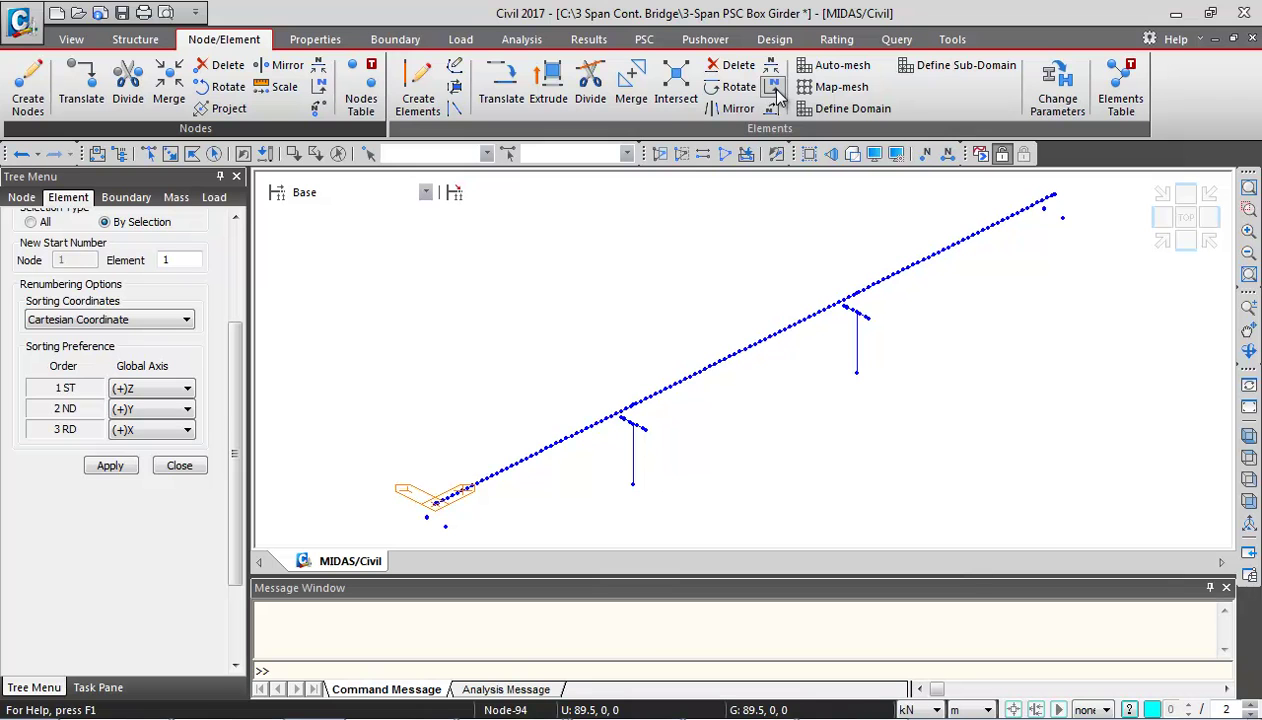
scroll(225, 408, up, 5)
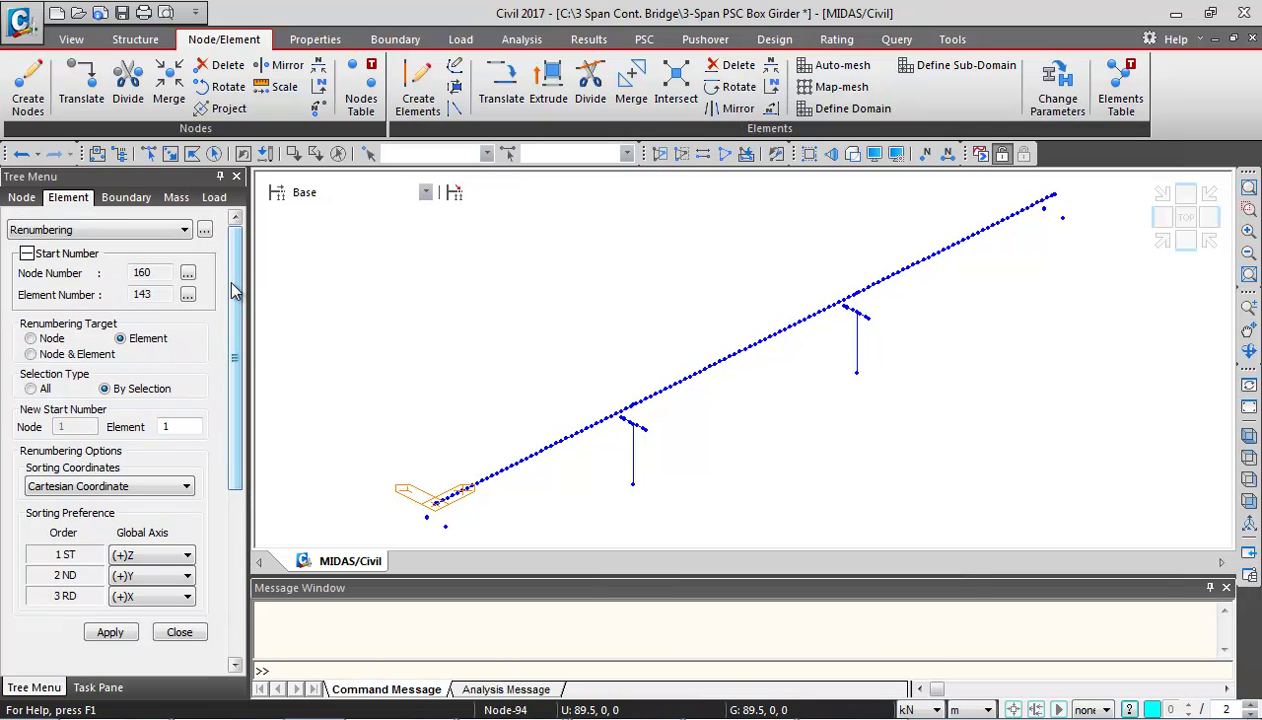
click(56, 357)
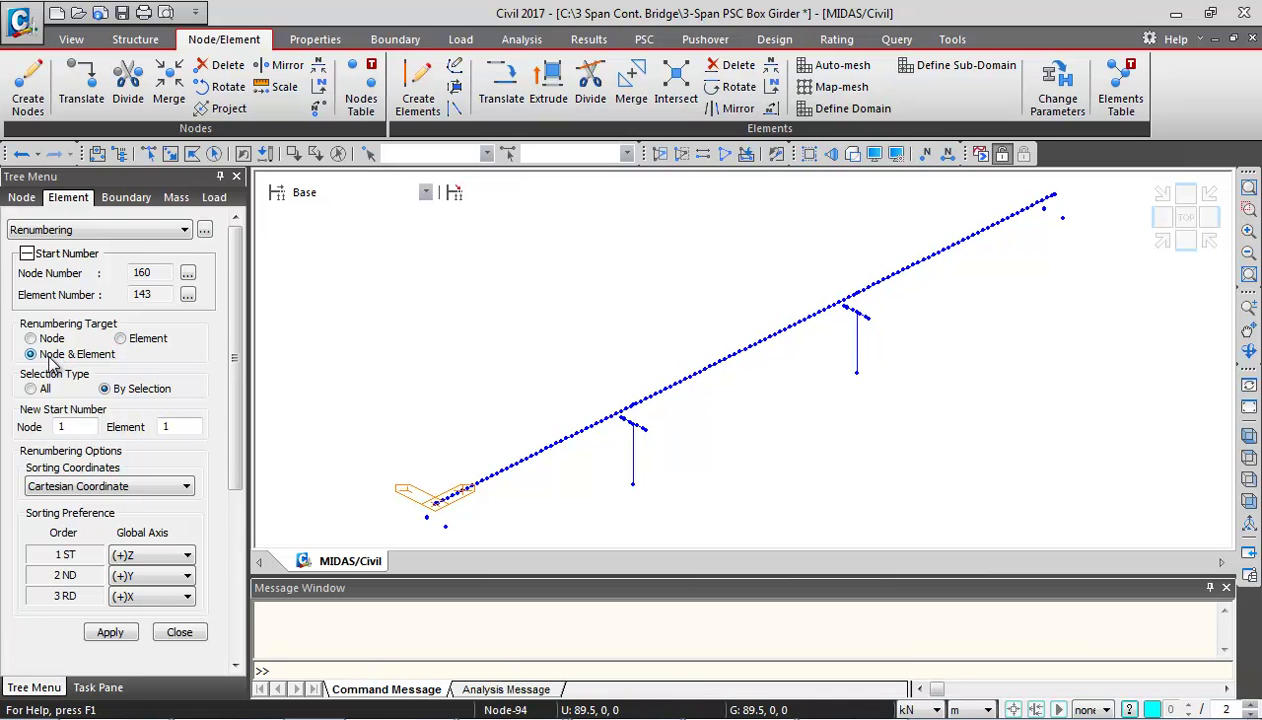
click(44, 391)
click(111, 631)
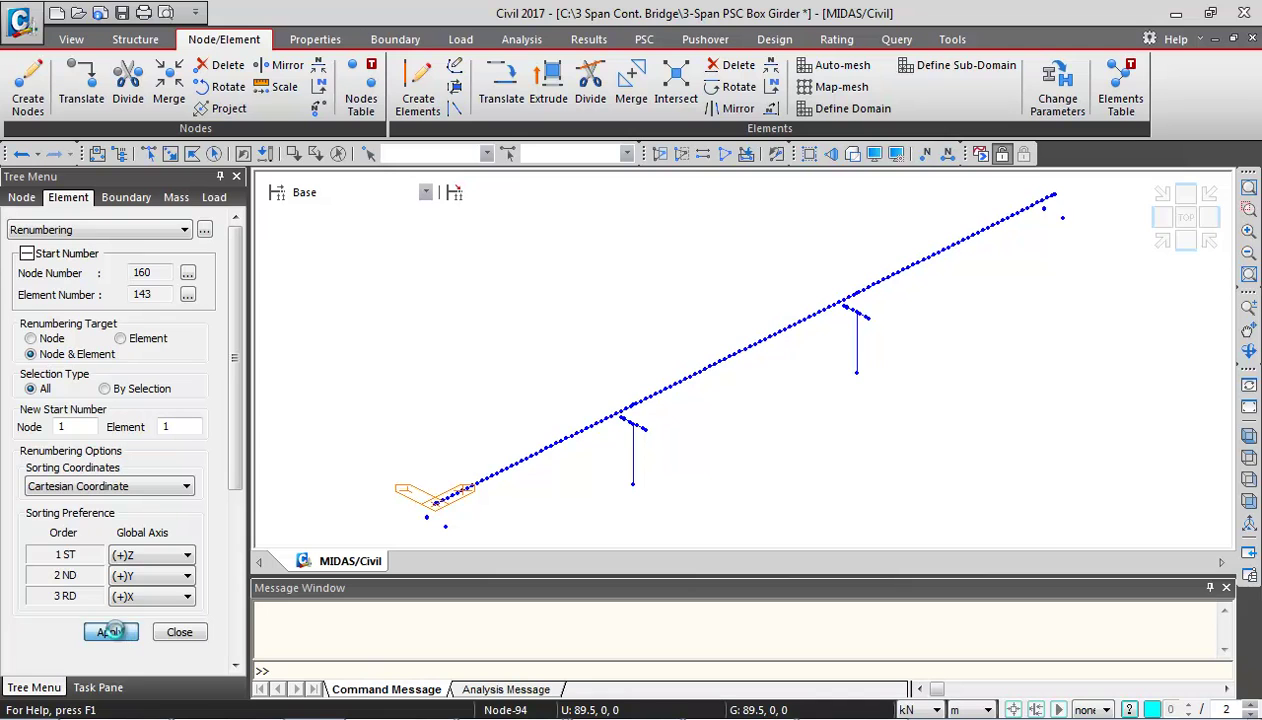